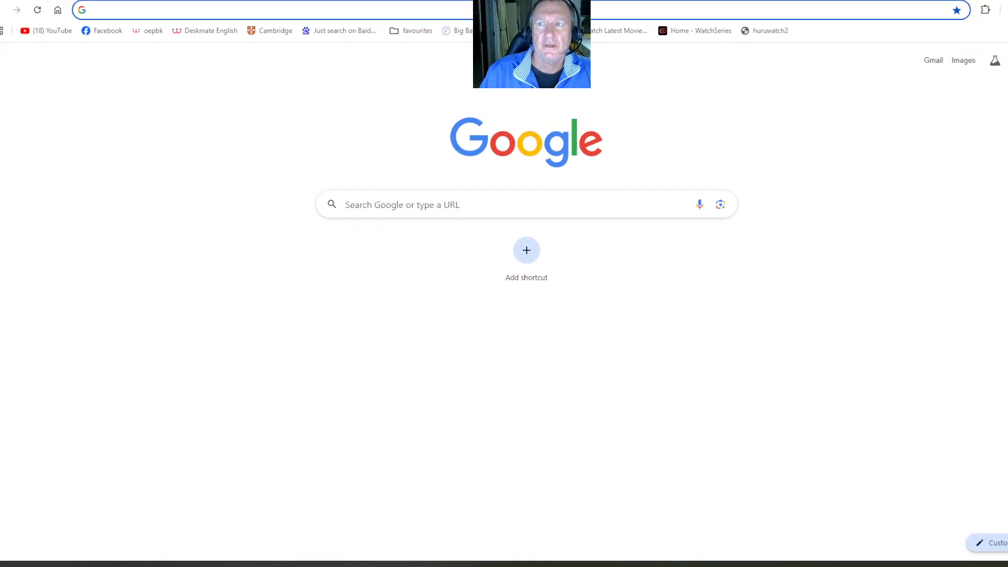
# Search Google for "grey backgrounds" and show the image results
pyautogui.click(444, 205)
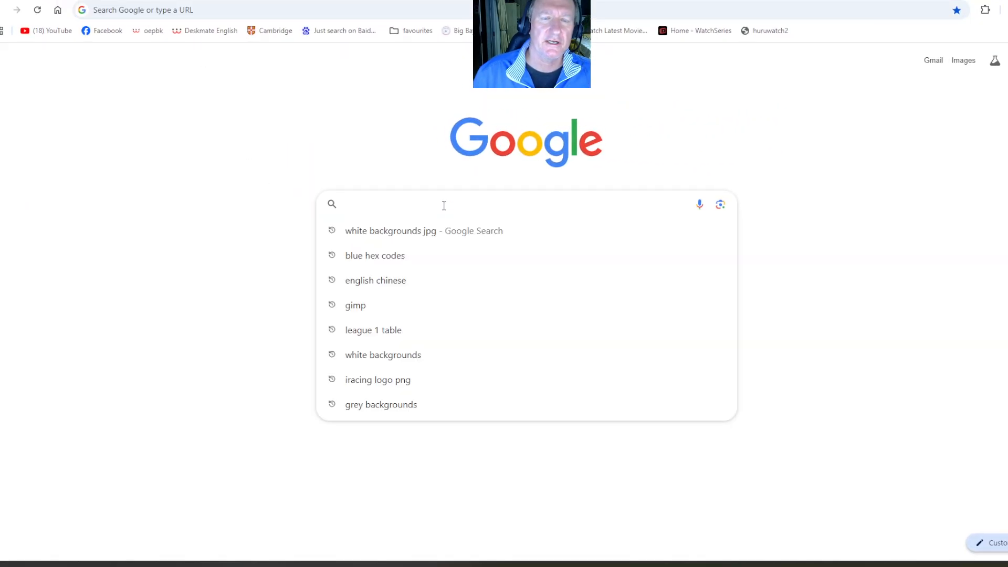
pyautogui.write('grey back')
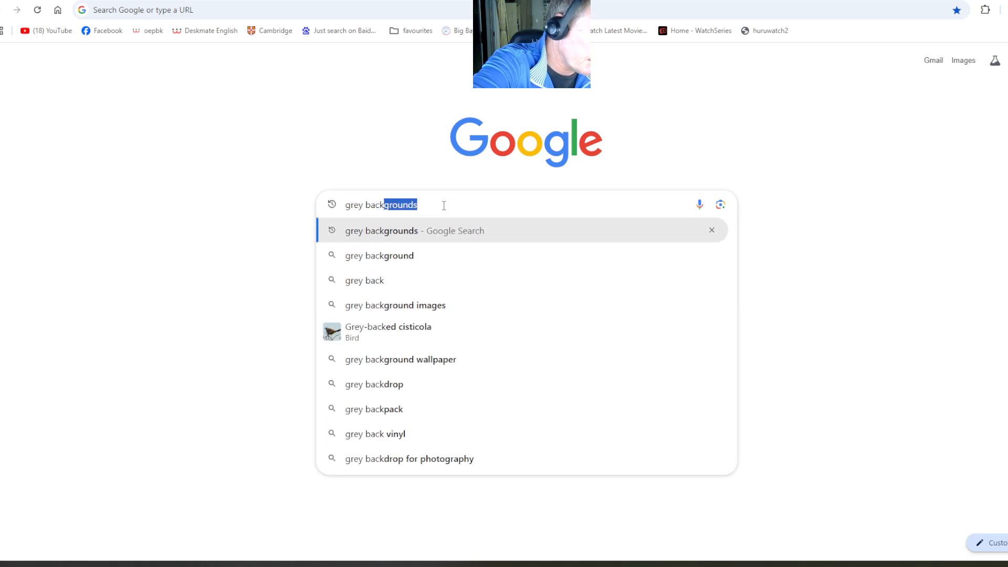
pyautogui.write('grounds')
pyautogui.press('Return')
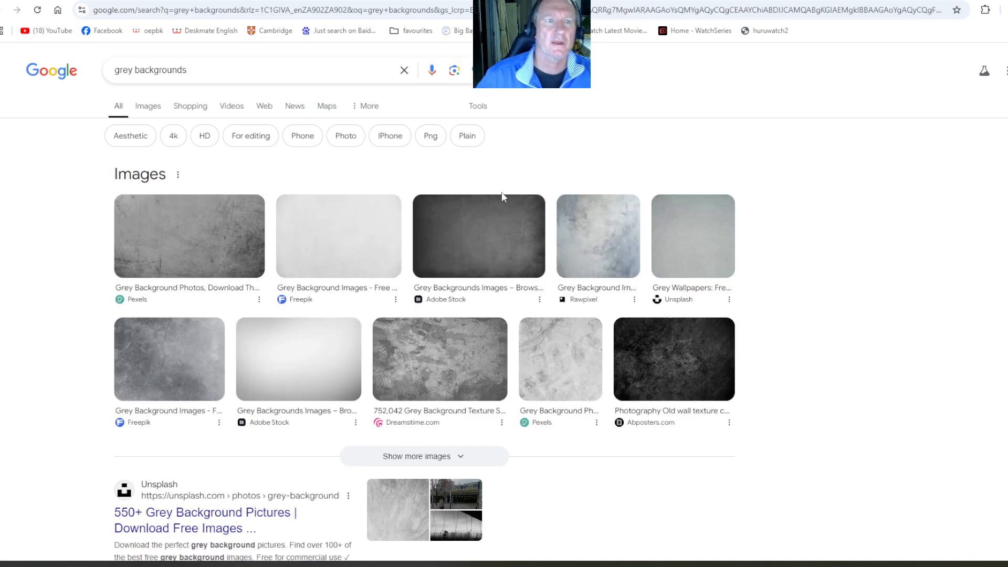
pyautogui.click(146, 106)
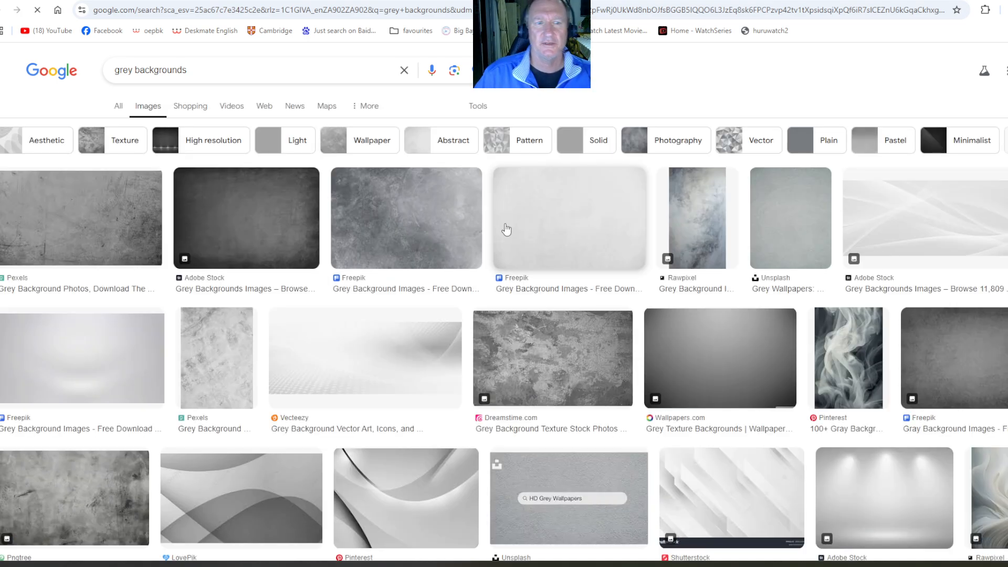
# Browse the grey background images and preview the dark grey gradient texture from Wallpapers.com
pyautogui.scroll(-5, 583, 525)
pyautogui.scroll(4, 678, 321)
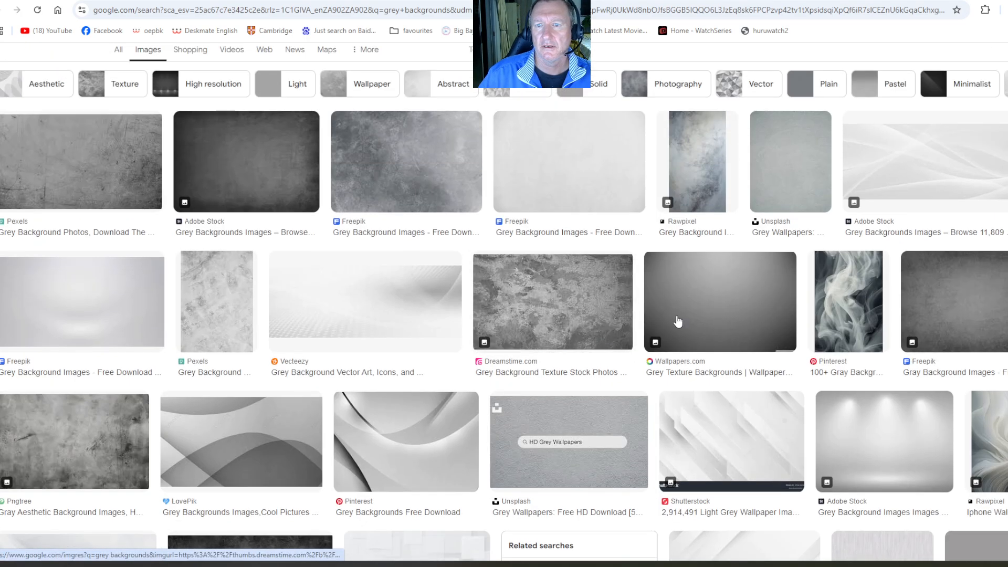
pyautogui.click(735, 293)
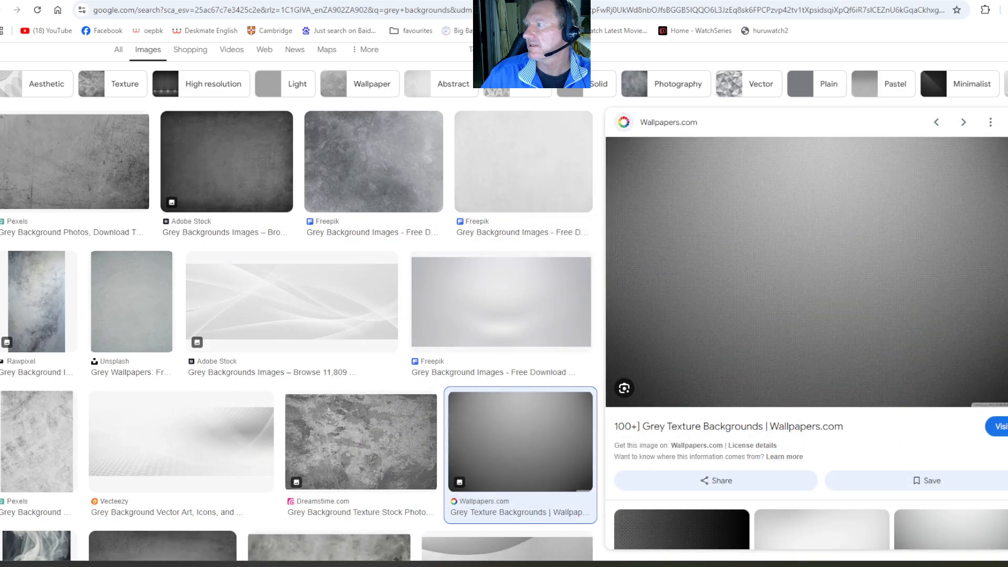
# Open the 3840x2160-dim-gray-solid-color-background image from the colours folder in GIMP, alongside the McLaren car template
pyautogui.moveTo(1007, 79); pyautogui.dragTo(697, 21)
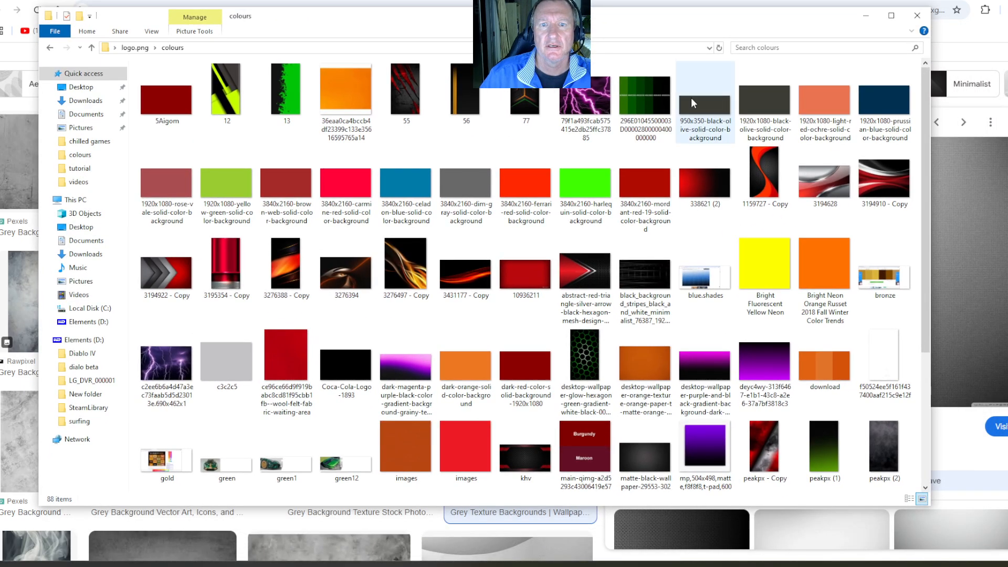
pyautogui.doubleClick(470, 185)
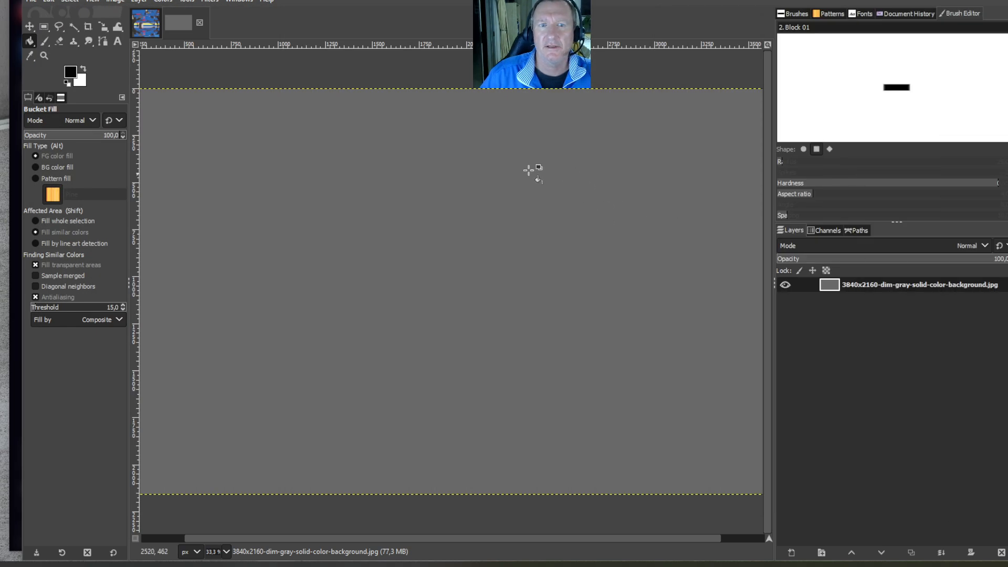
pyautogui.click(137, 26)
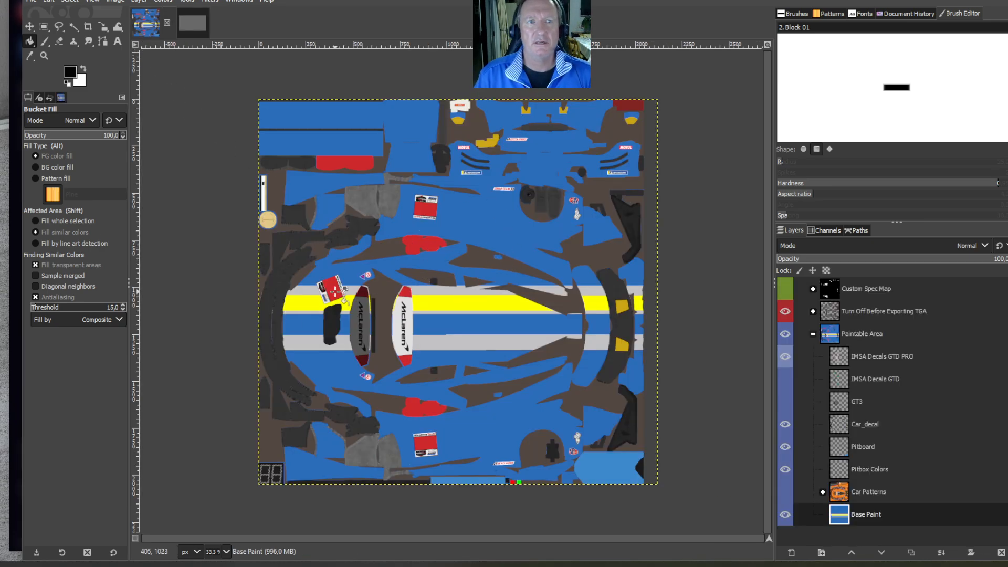
pyautogui.click(192, 23)
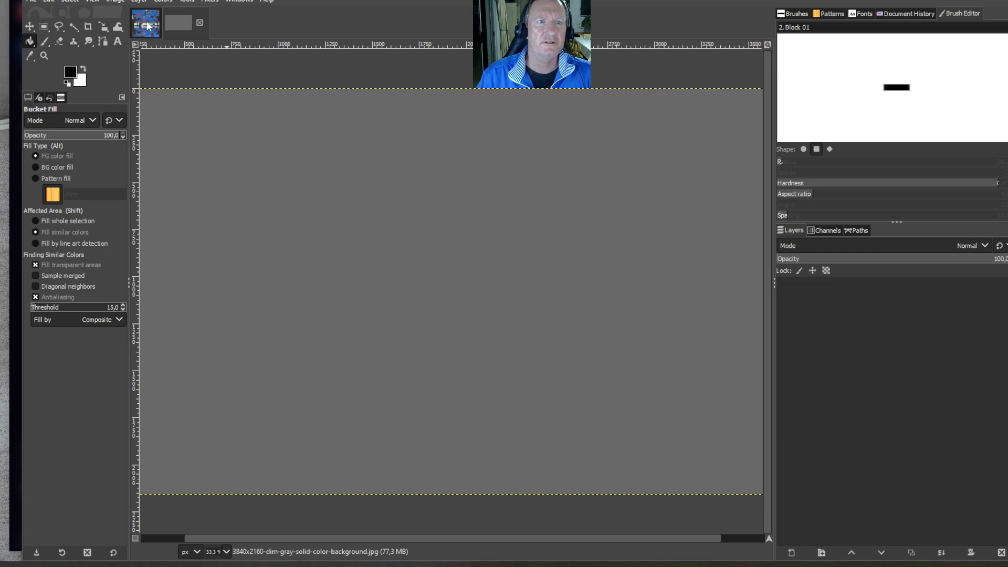
pyautogui.click(147, 23)
pyautogui.click(181, 22)
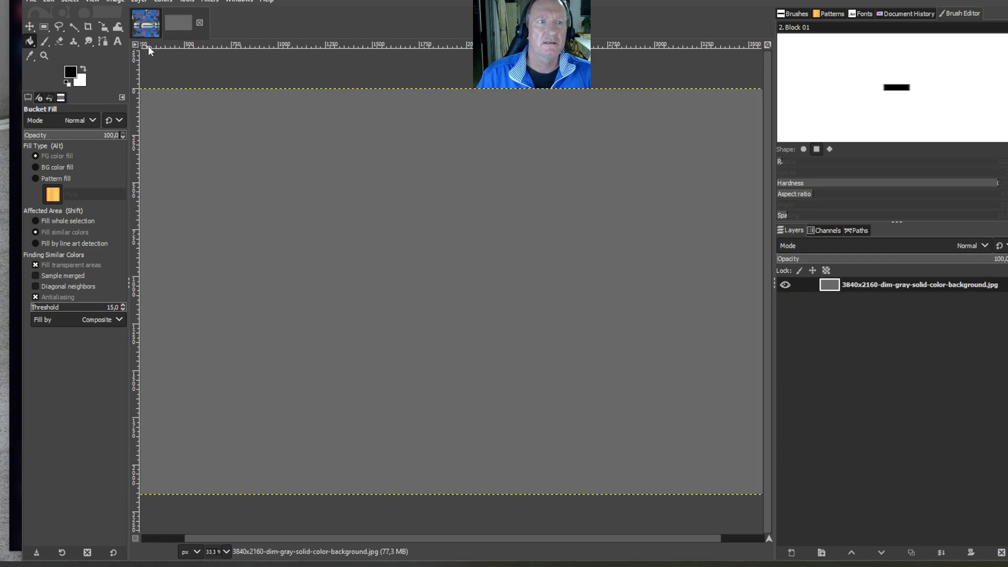
# Sample the grey of the background image as foreground colour and bucket-fill the blue bodywork on the template's Base Paint layer with it
pyautogui.click(27, 55)
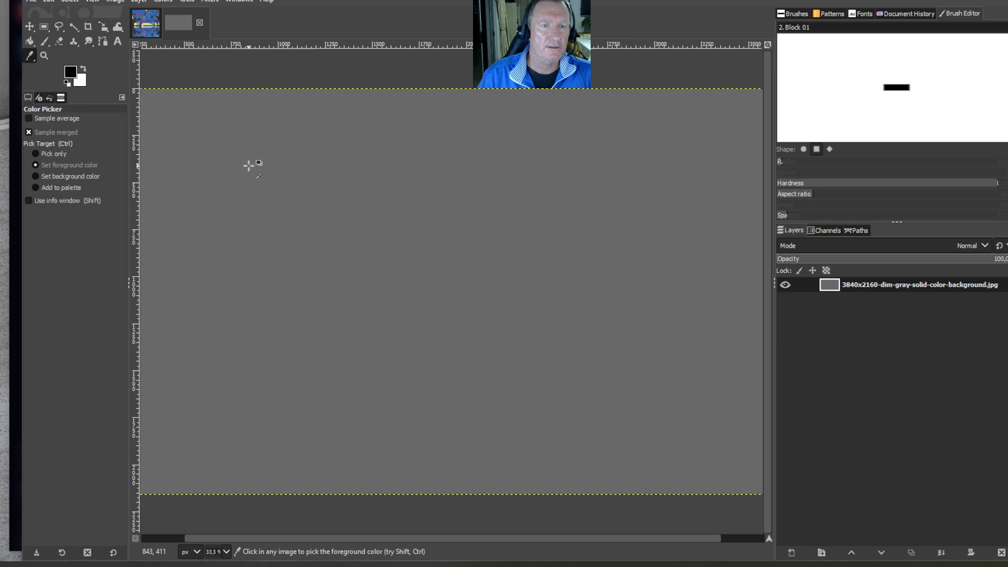
pyautogui.click(31, 40)
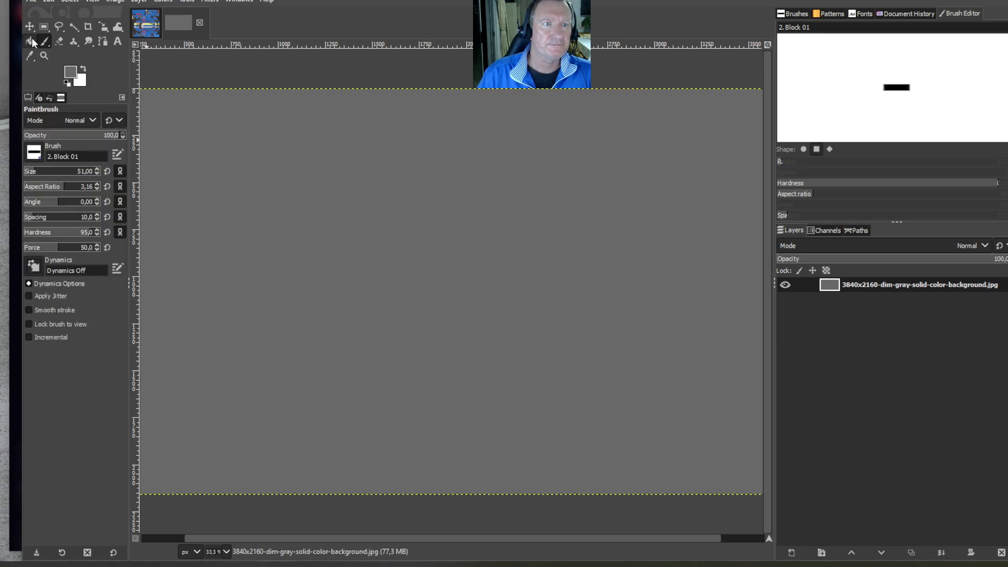
pyautogui.click(151, 25)
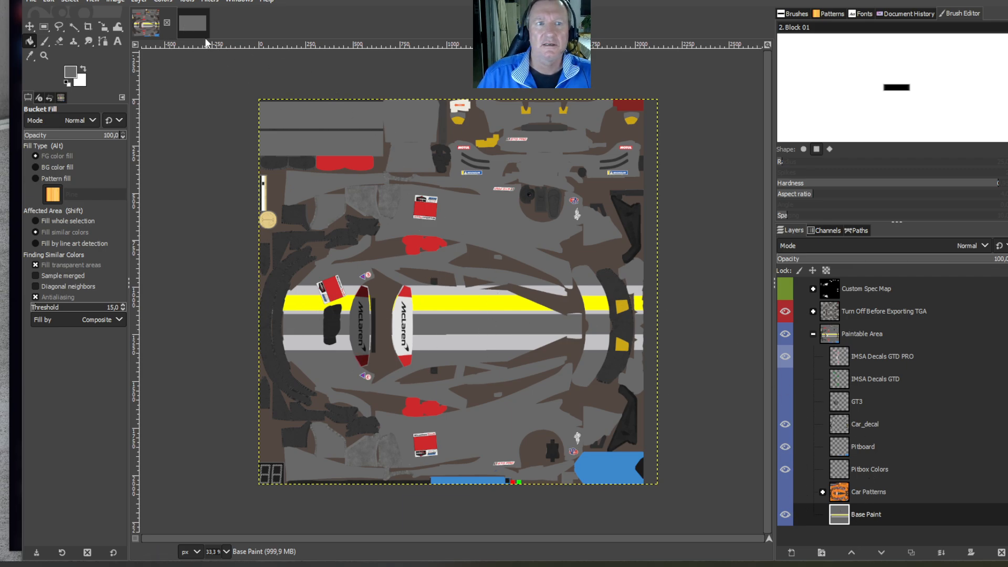
# Copy the whole dim-gray background image, paste it onto the car template's Base Paint layer and anchor the floating selection
pyautogui.click(194, 27)
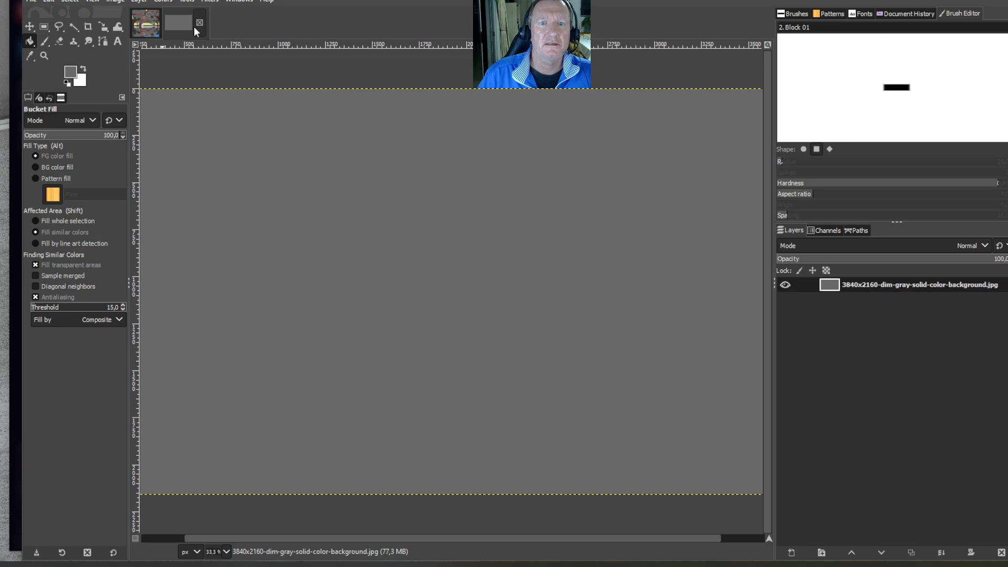
pyautogui.click(49, 1)
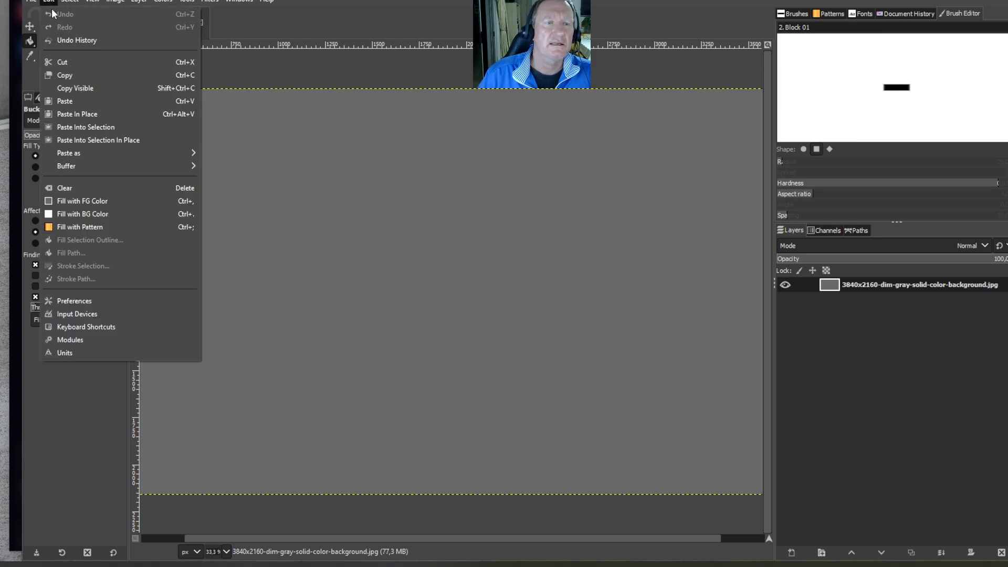
pyautogui.click(67, 74)
pyautogui.click(150, 26)
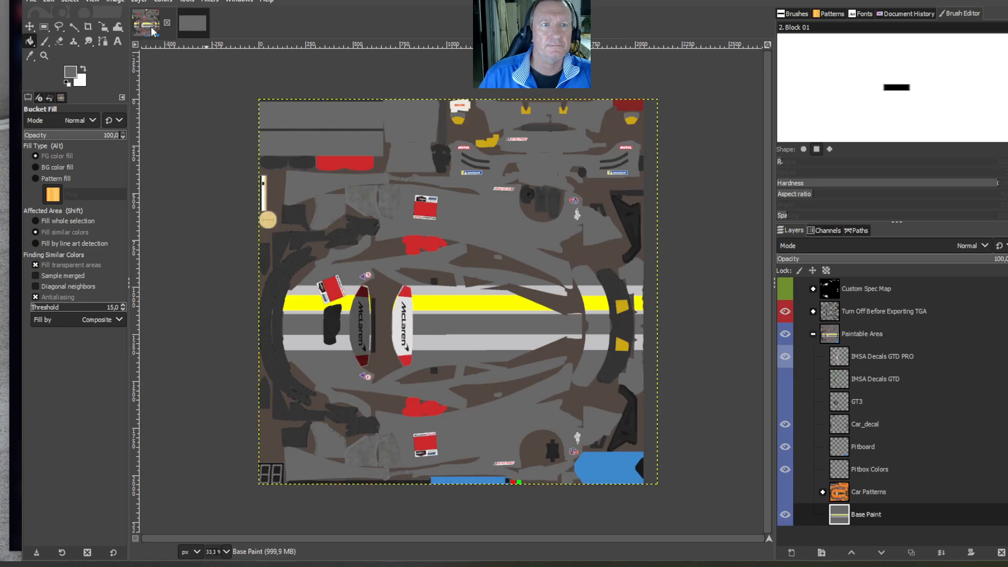
pyautogui.click(49, 1)
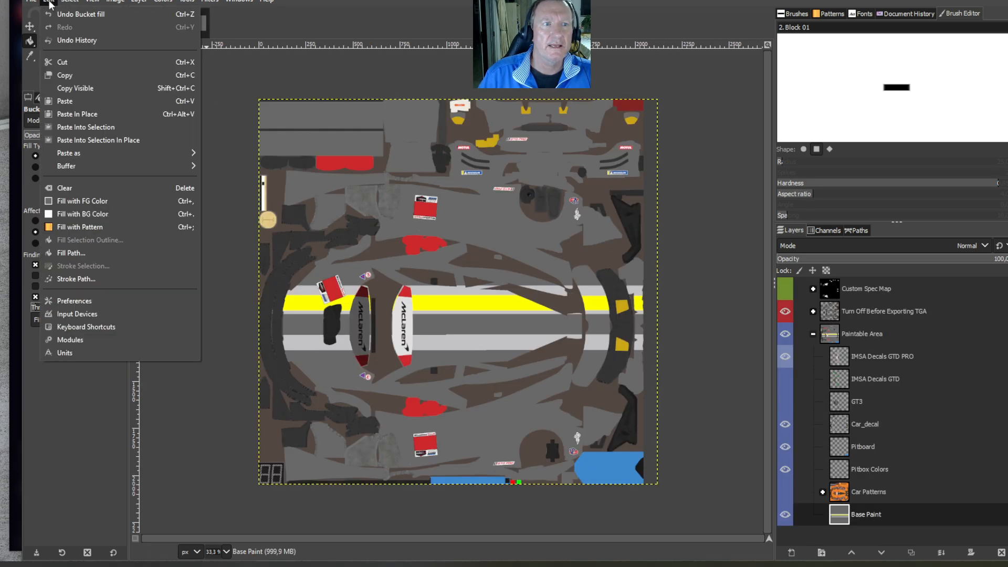
pyautogui.click(74, 99)
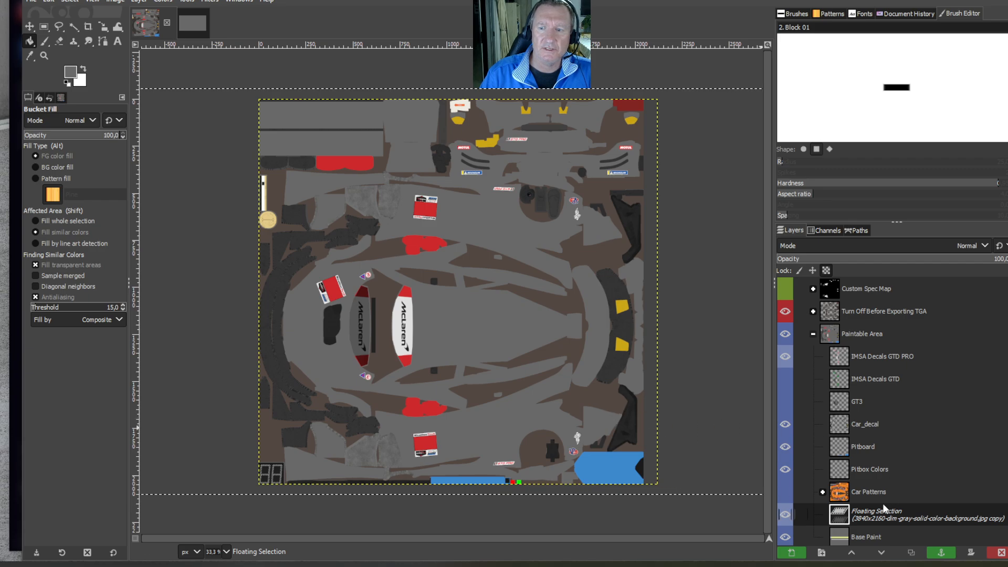
pyautogui.rightClick(884, 516)
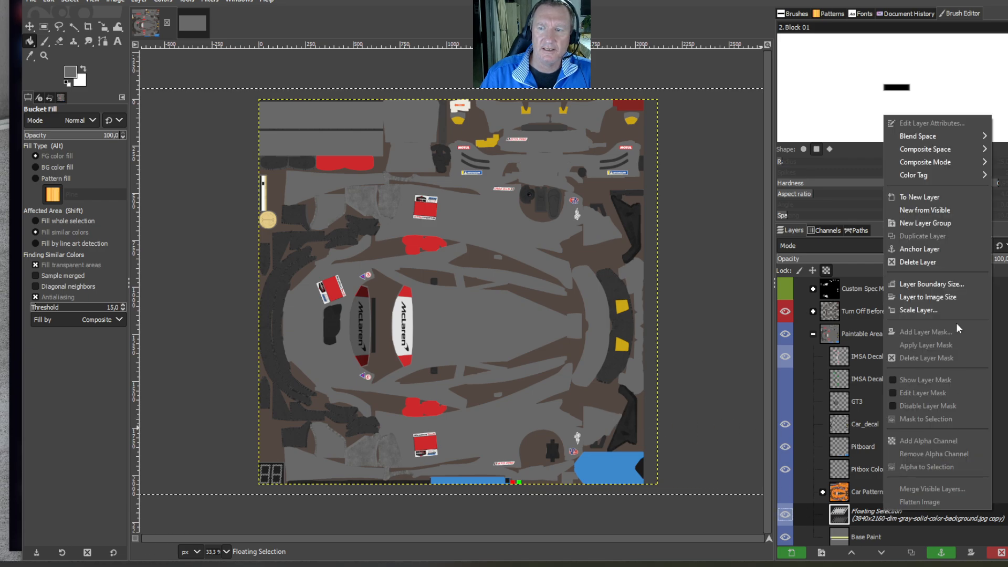
pyautogui.click(935, 244)
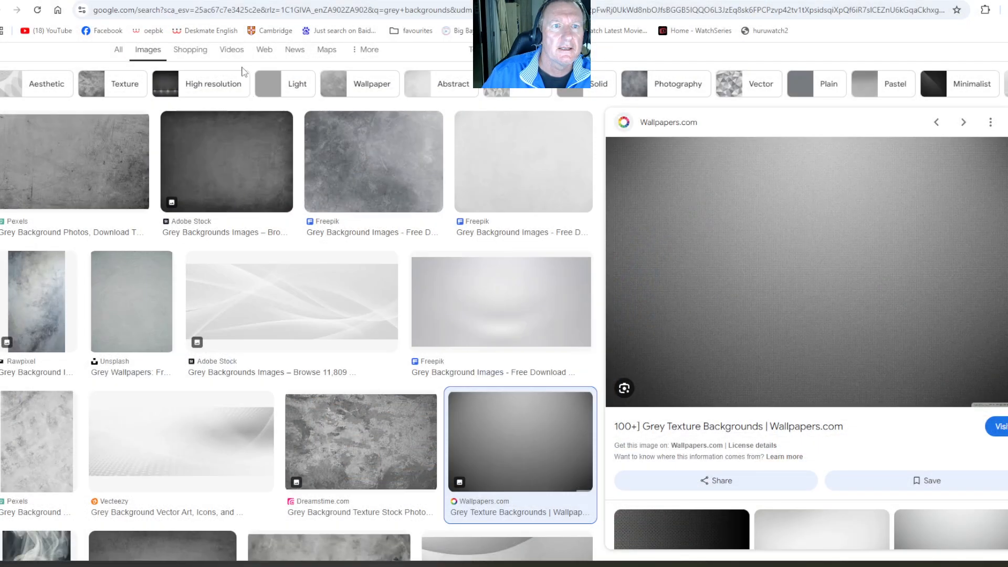
# Switch to the Chrome browser and change the image search to "red backgrounds"
pyautogui.scroll(1, 504, 315)
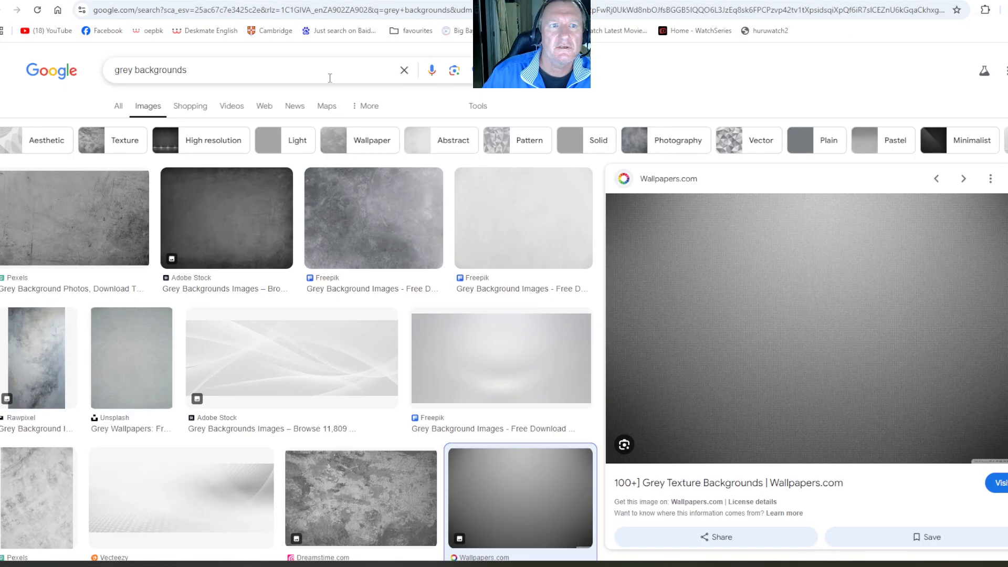
pyautogui.doubleClick(129, 69)
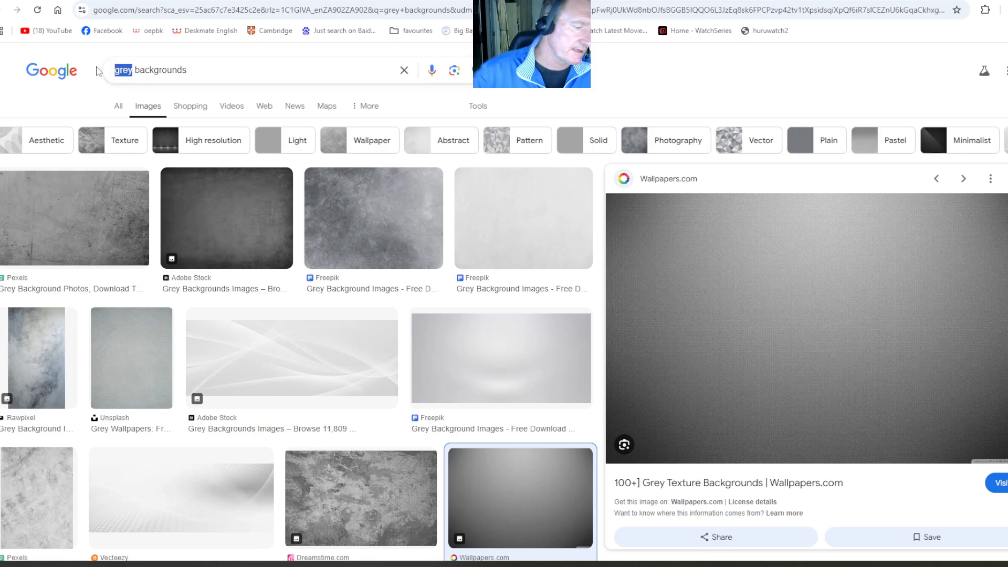
pyautogui.write('red')
pyautogui.press('Return')
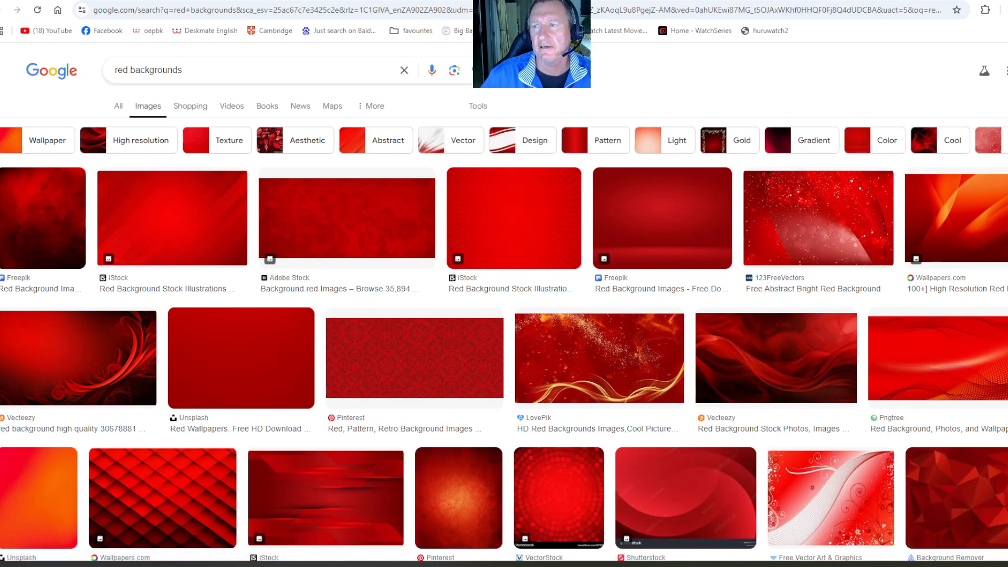
# Return to GIMP and open the dark red 5Aigom image from the colours folder
pyautogui.hotkey('alt', 'Tab')
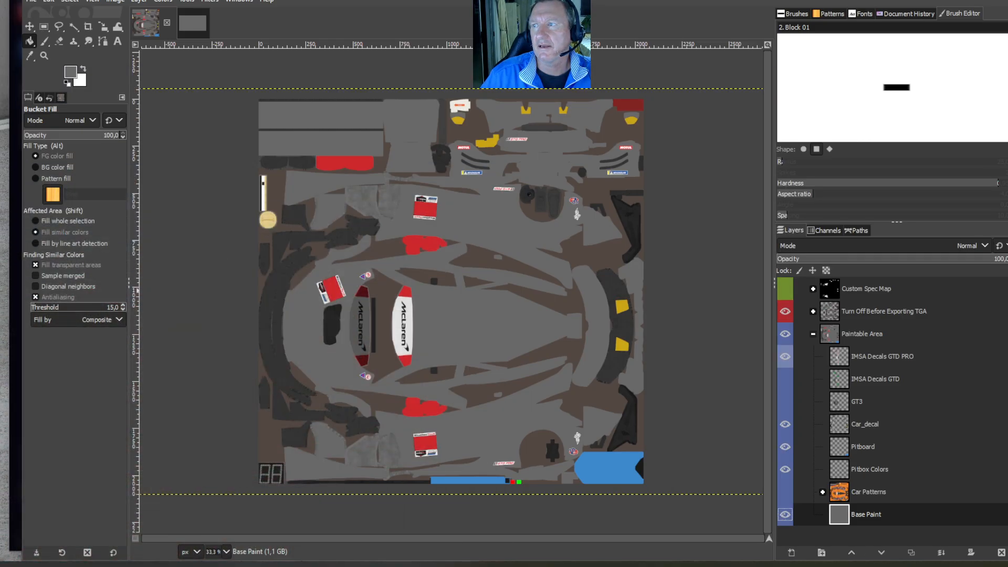
pyautogui.moveTo(1007, 22); pyautogui.dragTo(419, 41)
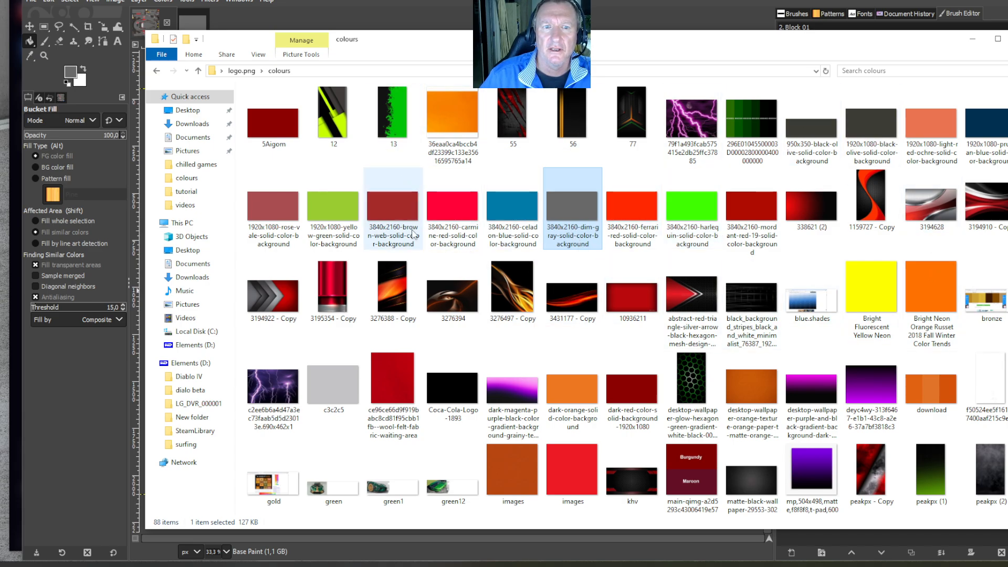
pyautogui.doubleClick(290, 124)
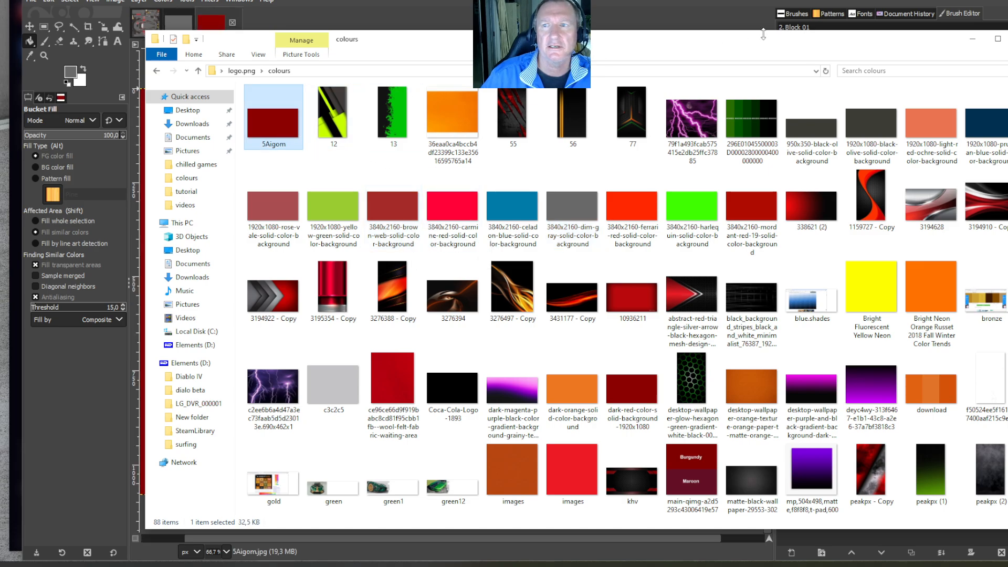
pyautogui.click(972, 39)
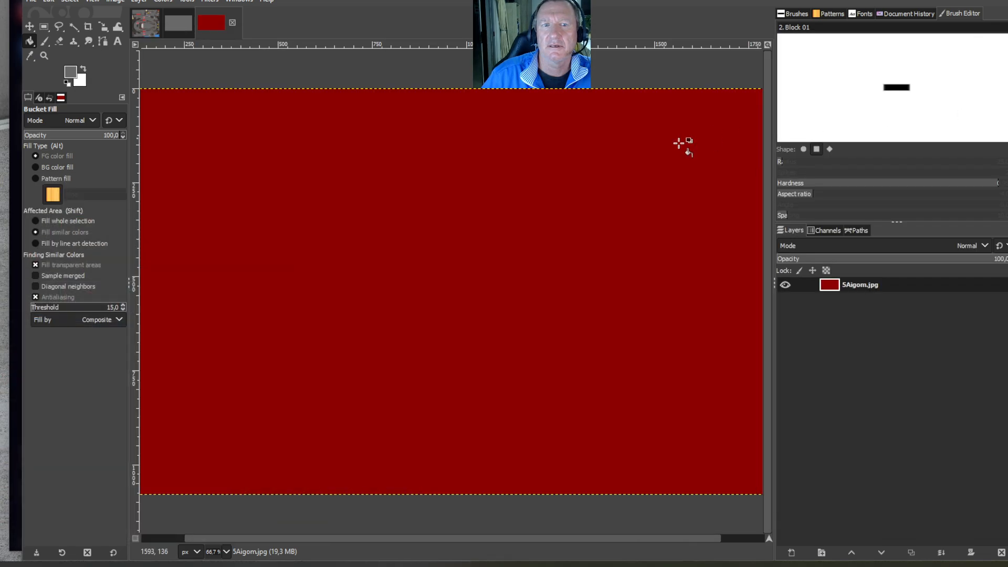
pyautogui.click(178, 22)
pyautogui.click(153, 24)
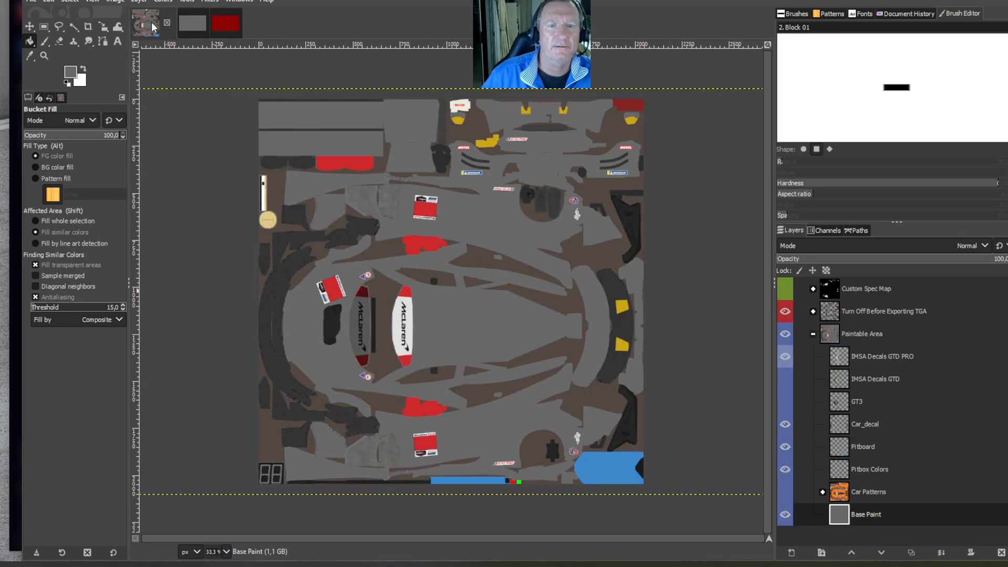
pyautogui.click(223, 26)
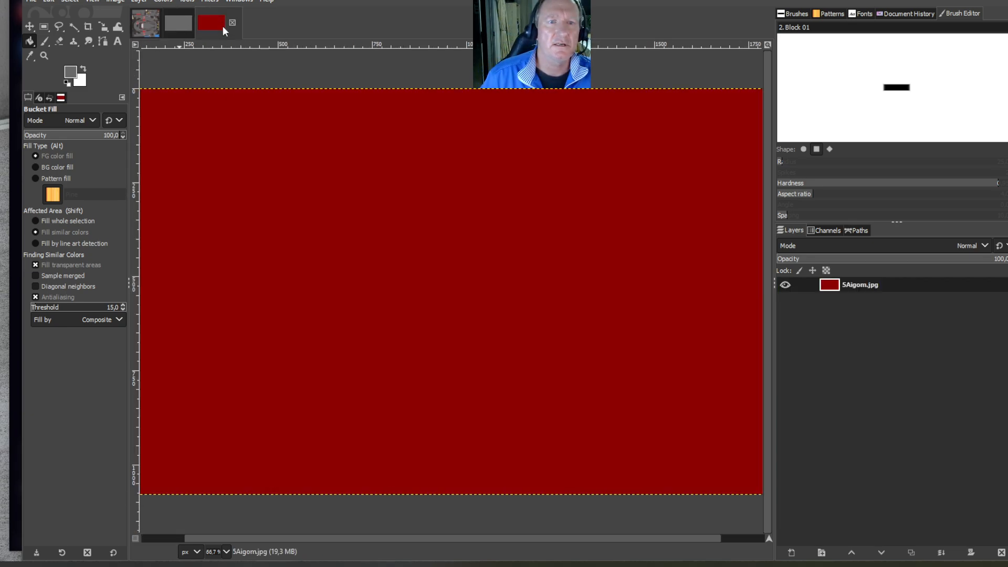
pyautogui.click(149, 24)
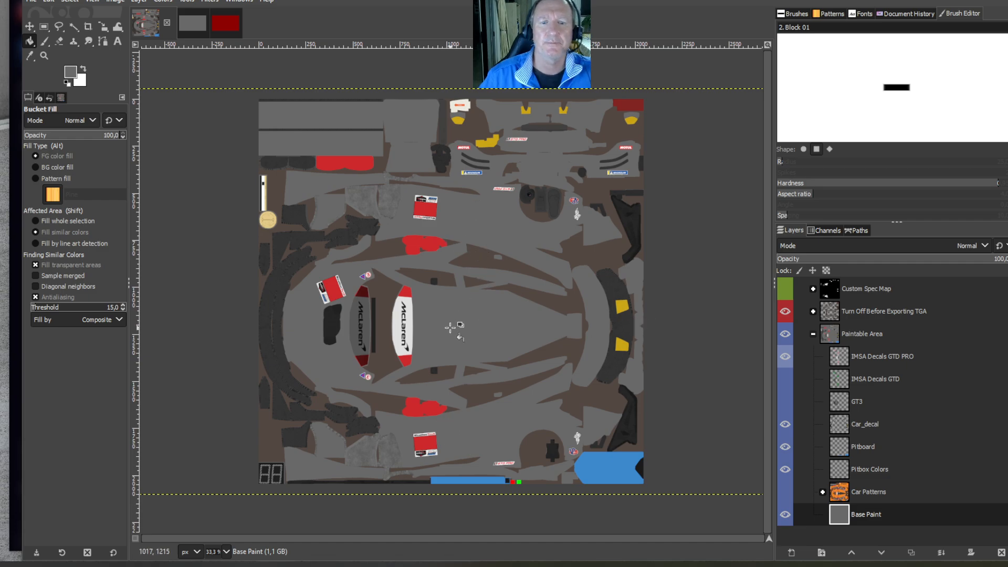
# Crop the dark red image's layer to a wide horizontal stripe about 1658 × 198 px near its upper edge
pyautogui.click(233, 23)
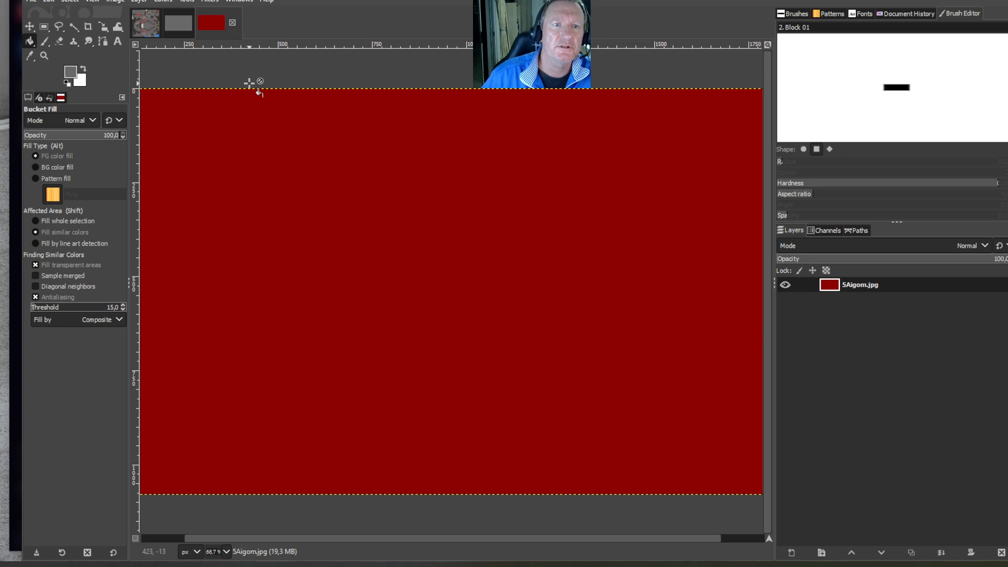
pyautogui.click(88, 27)
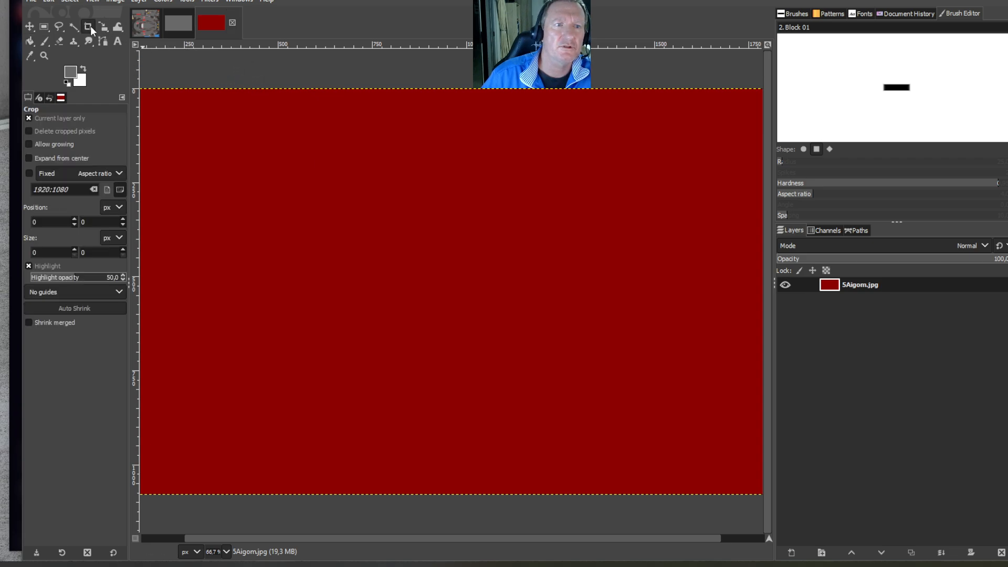
pyautogui.moveTo(141, 127); pyautogui.dragTo(765, 201)
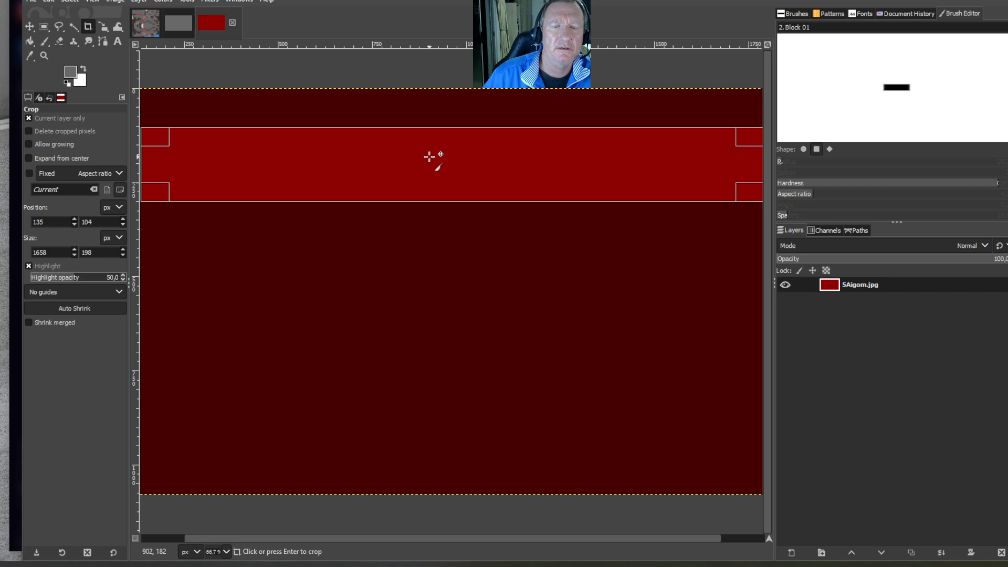
pyautogui.press('Return')
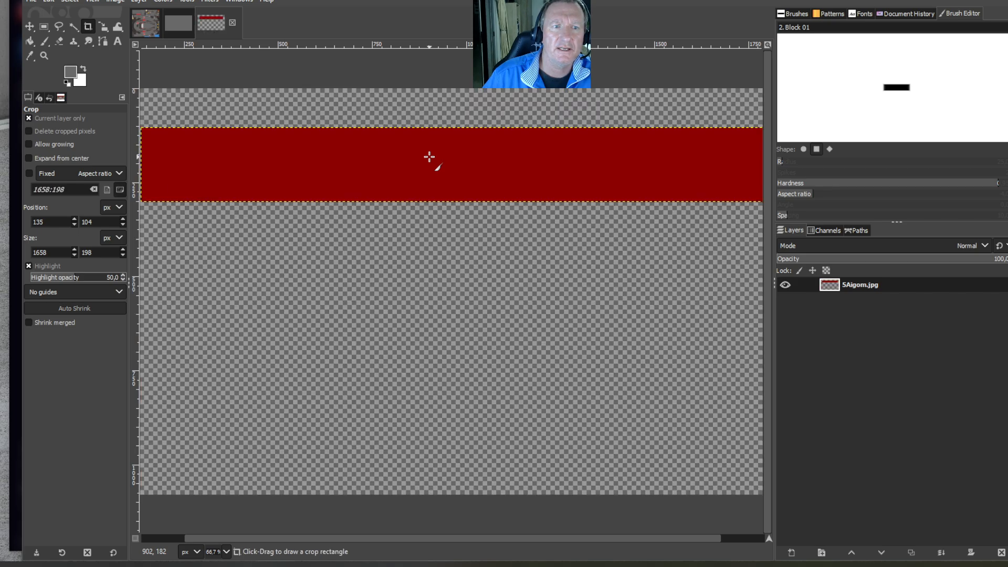
# Copy the cropped dark red stripe and paste it onto the car template's Base Paint layer
pyautogui.click(56, 5)
pyautogui.click(66, 72)
pyautogui.click(144, 25)
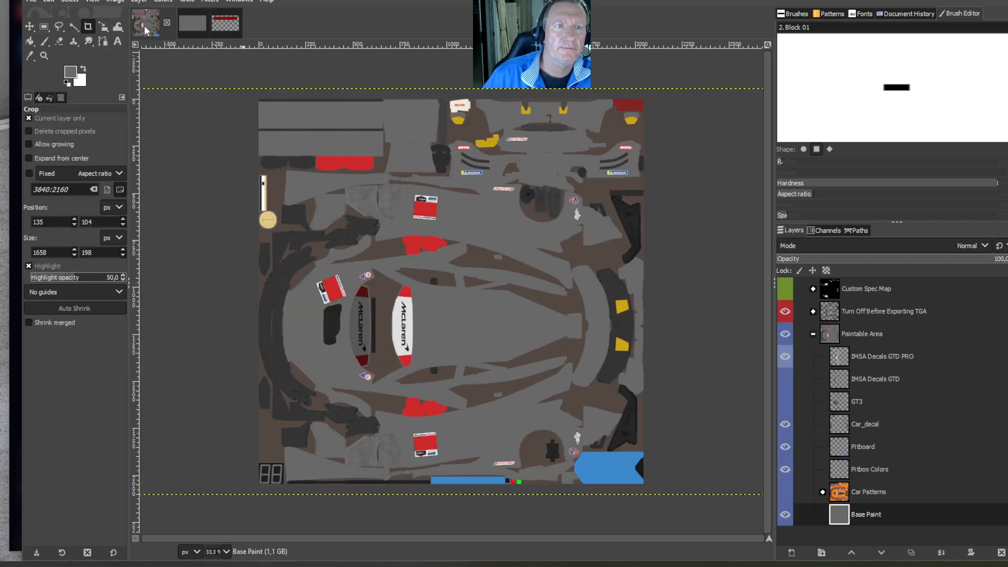
pyautogui.click(55, 3)
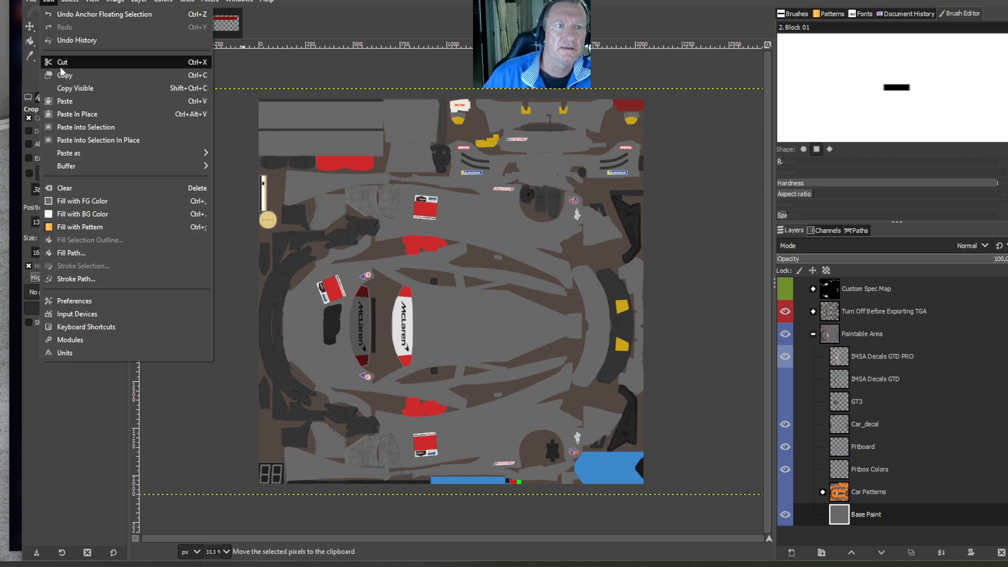
pyautogui.click(67, 101)
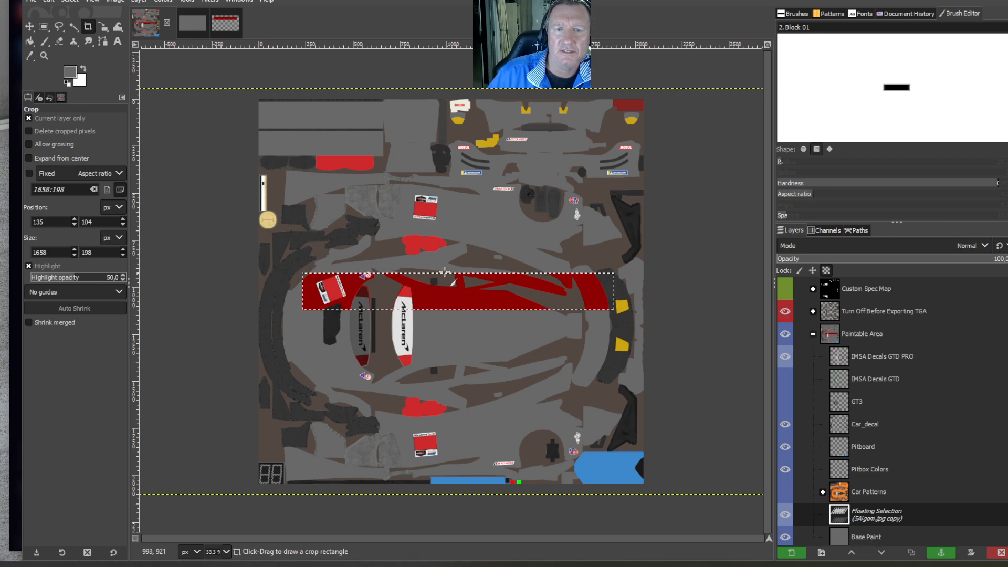
# Rotate the pasted red stripe 90° clockwise
pyautogui.click(139, 2)
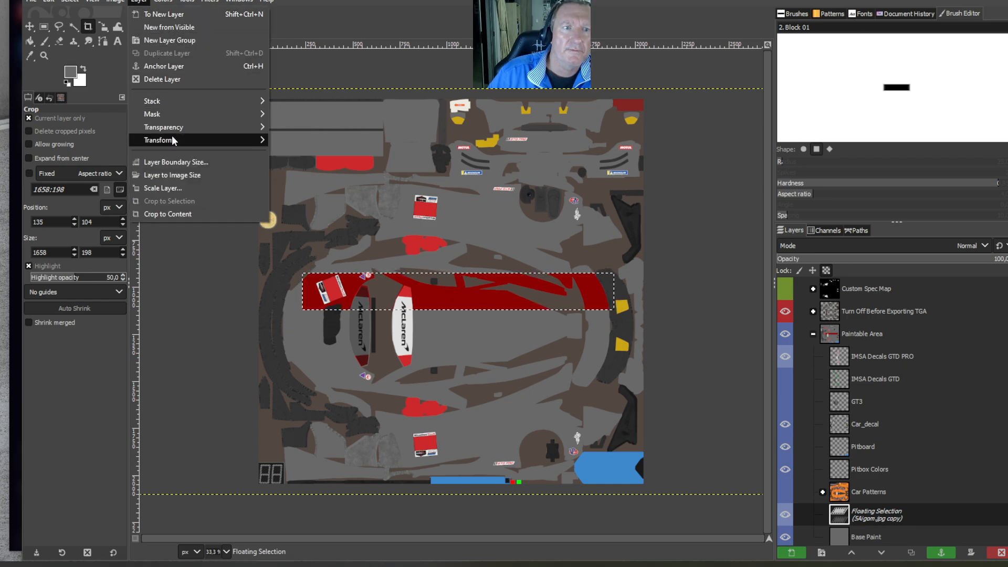
pyautogui.moveTo(172, 138)
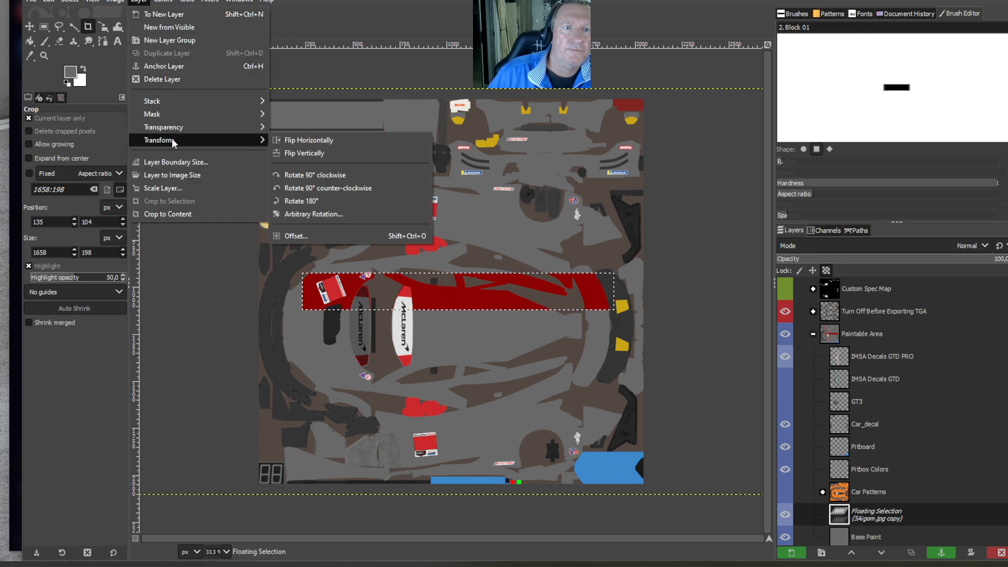
pyautogui.click(284, 173)
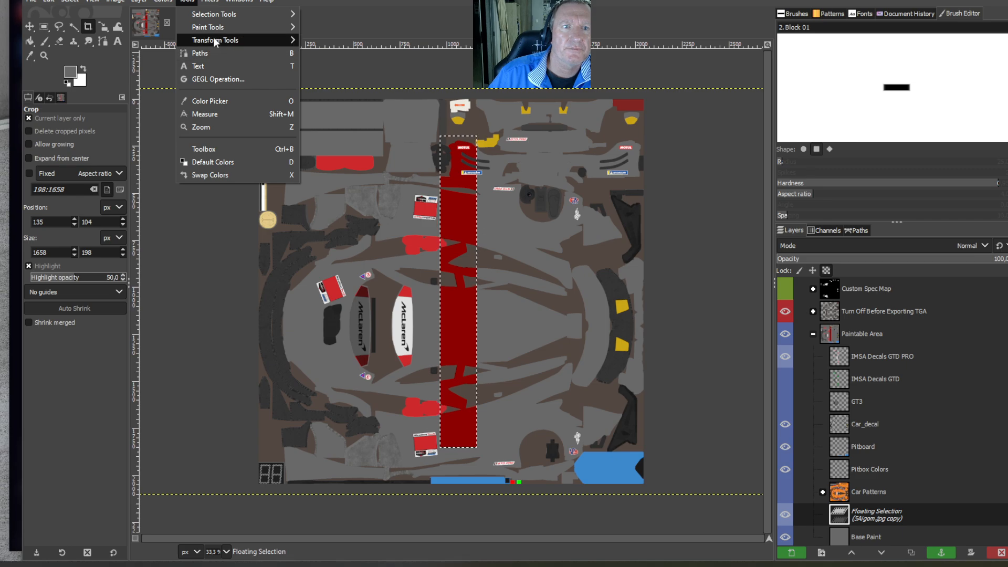
# Scale the upright red stripe to about 174 × 1456 px and position it across the car just behind the white McLaren windscreen banner
pyautogui.moveTo(226, 35)
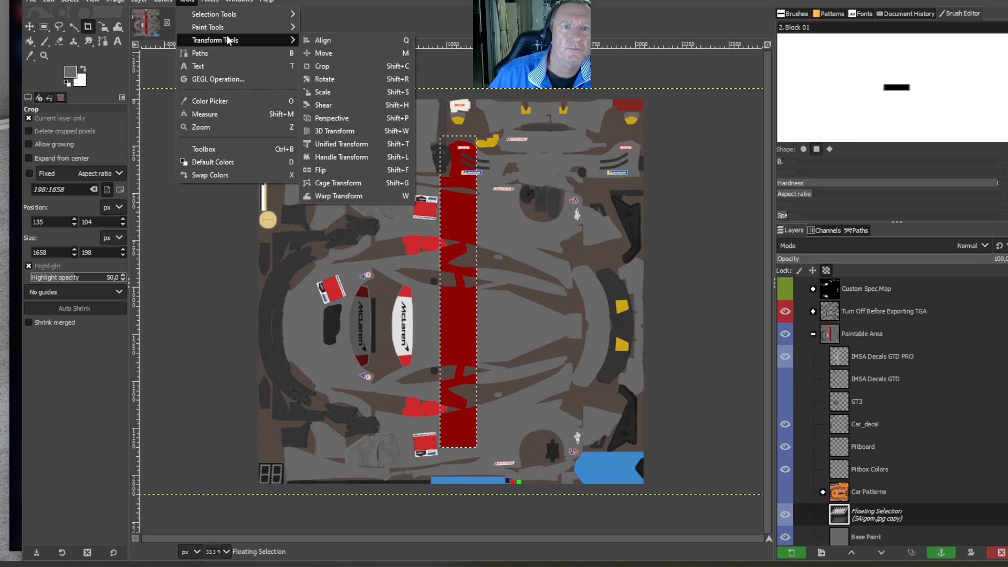
pyautogui.click(329, 92)
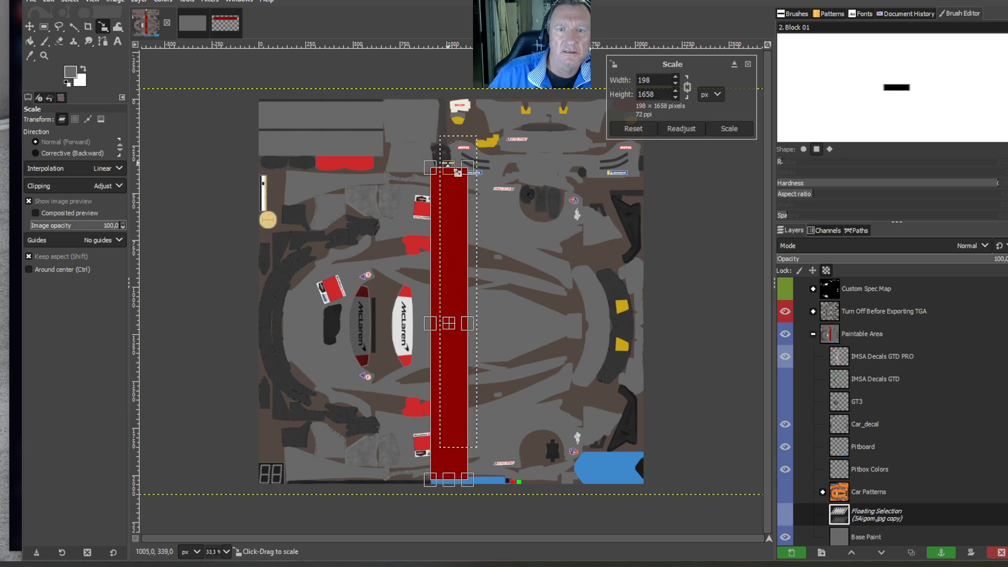
pyautogui.moveTo(455, 191); pyautogui.dragTo(449, 246)
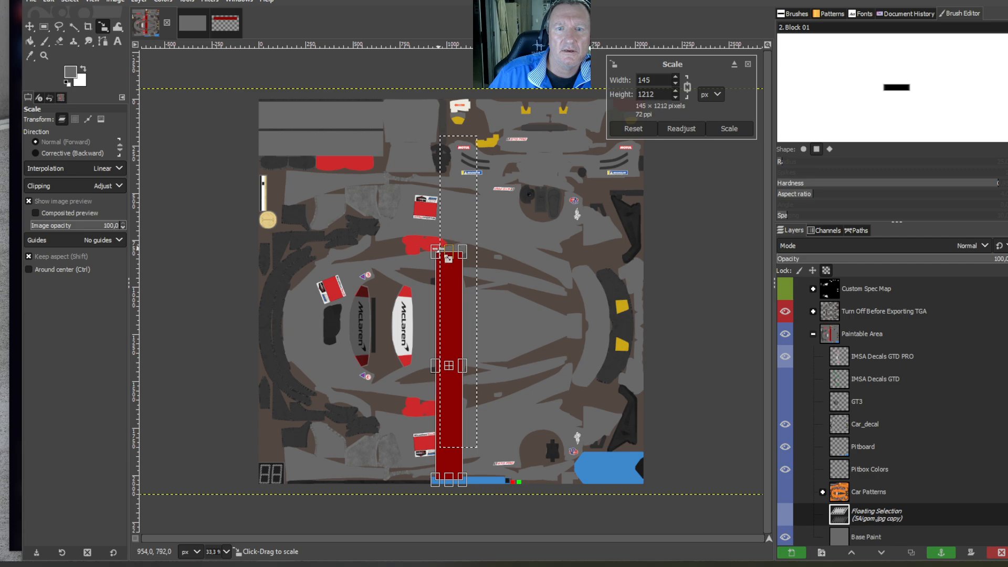
pyautogui.moveTo(411, 195); pyautogui.dragTo(410, 188)
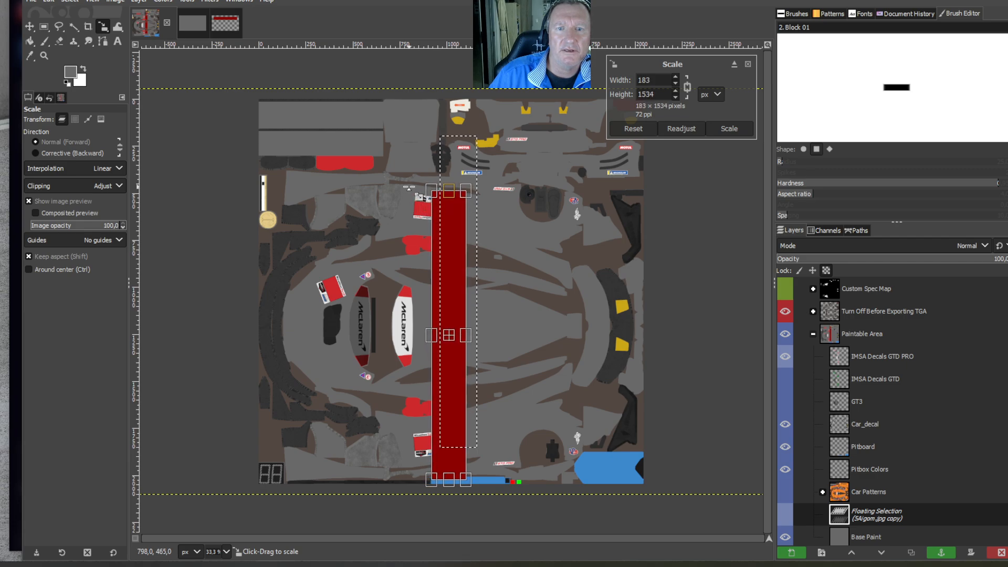
pyautogui.moveTo(464, 349); pyautogui.dragTo(451, 348)
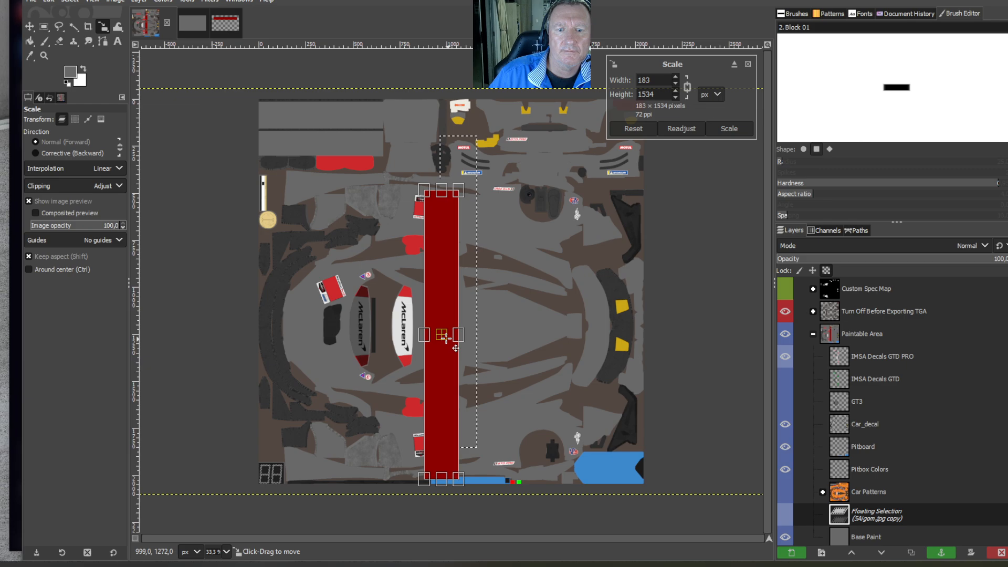
pyautogui.moveTo(428, 480); pyautogui.dragTo(424, 462)
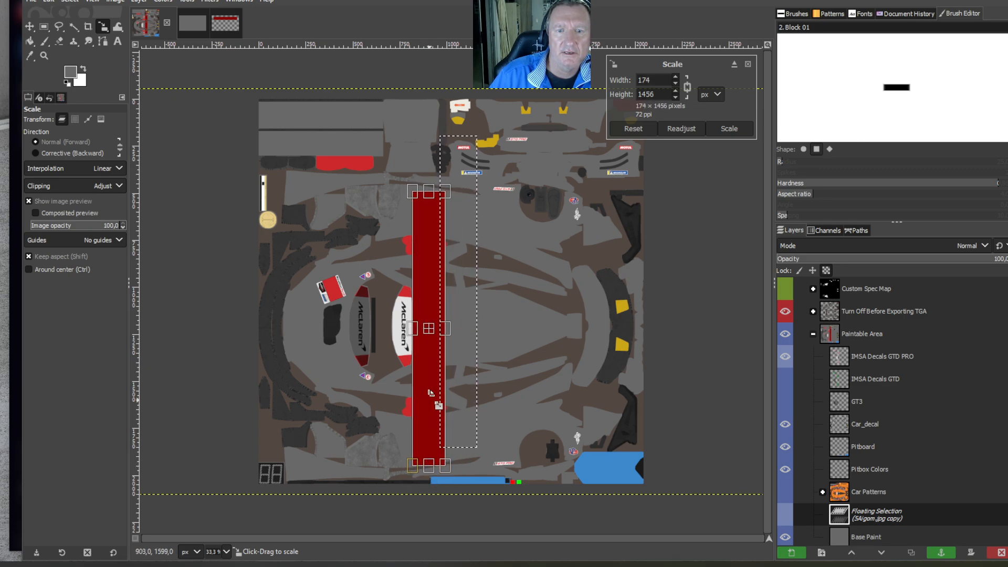
pyautogui.moveTo(442, 337)
pyautogui.mouseDown()
pyautogui.moveTo(551, 328)
pyautogui.moveTo(458, 332)
pyautogui.mouseUp()
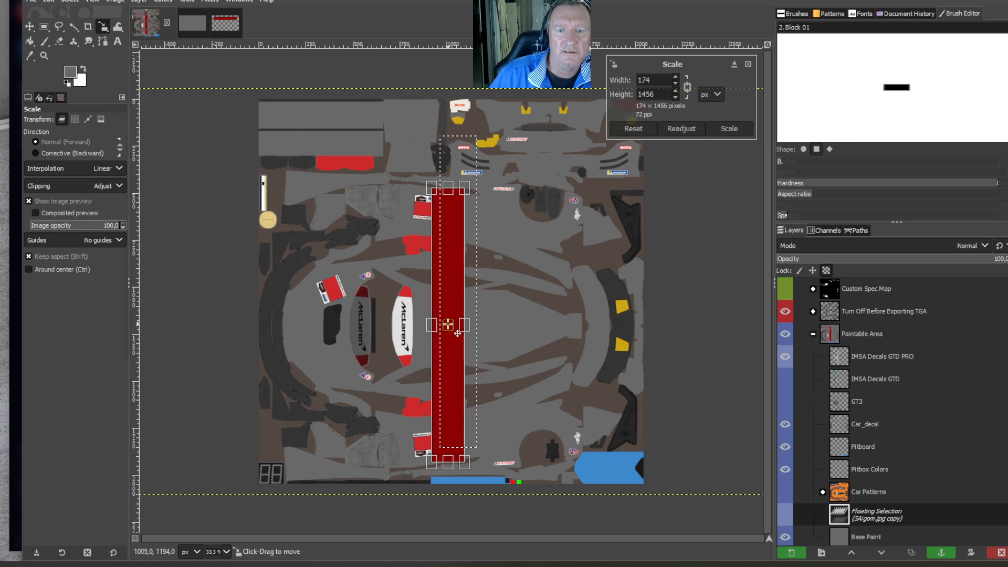
pyautogui.click(30, 40)
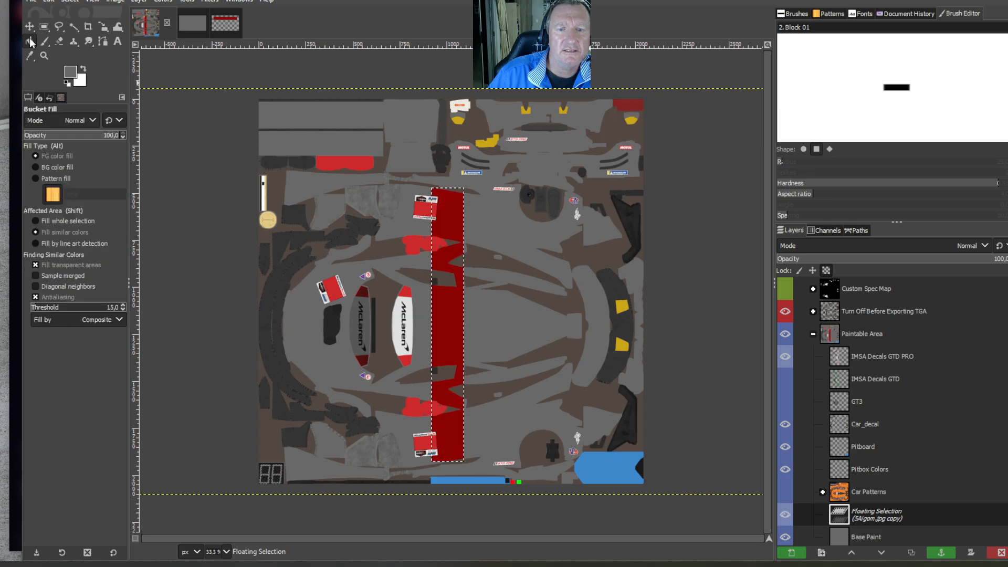
# Anchor the upright stripe to the Base Paint layer and paste another copy of the red stripe
pyautogui.rightClick(864, 511)
pyautogui.click(890, 242)
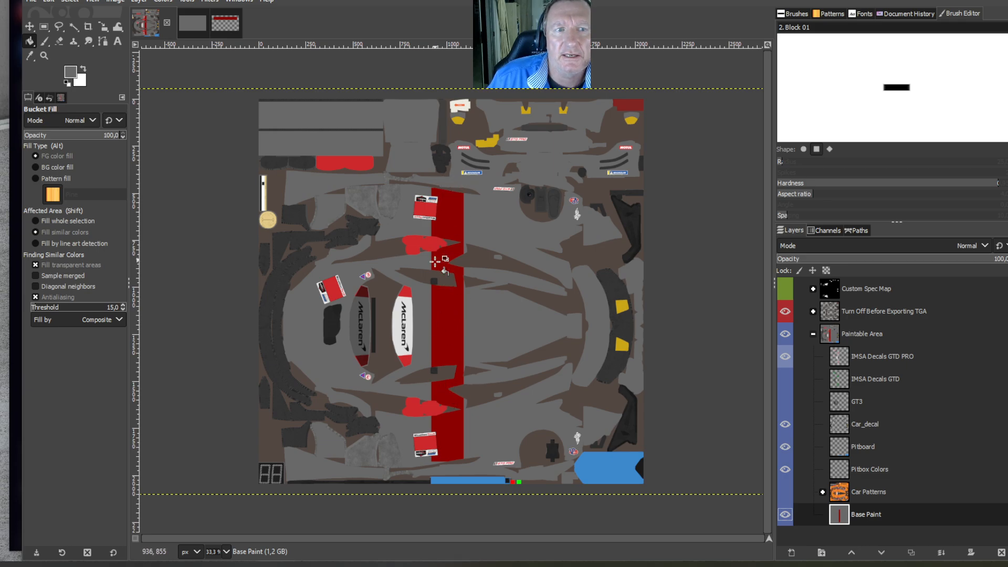
pyautogui.click(50, 2)
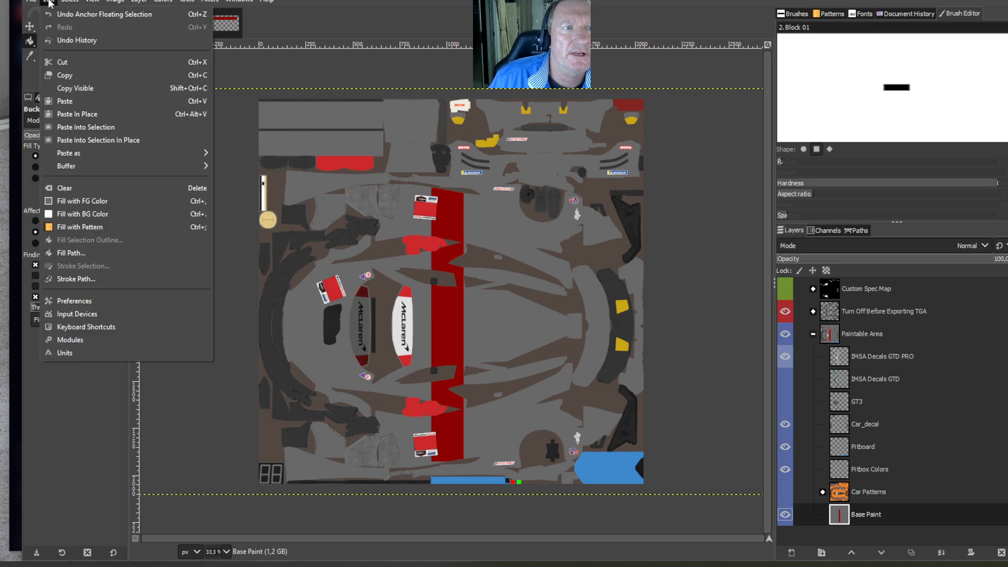
pyautogui.click(78, 96)
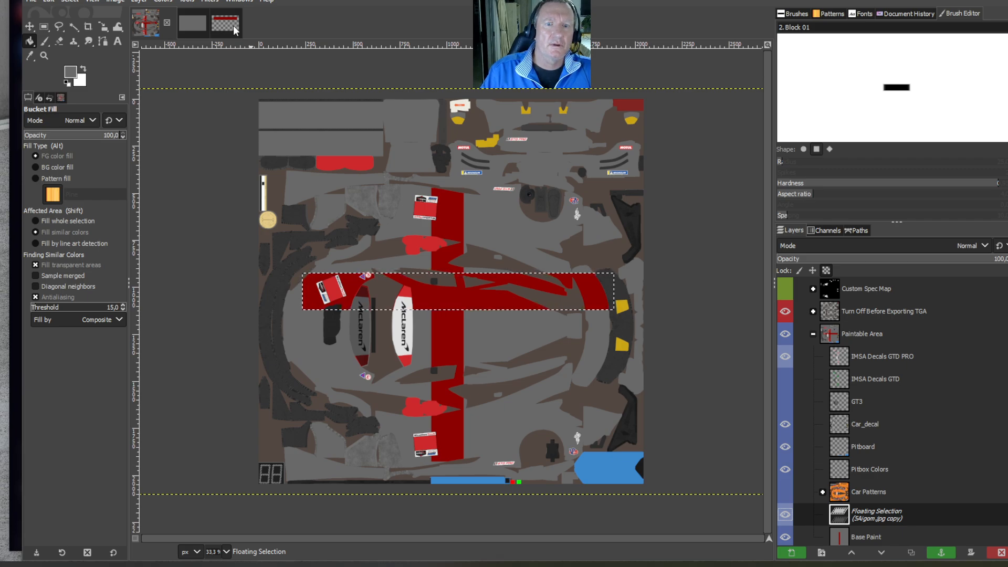
# Scale the second red stripe to about 1010 × 121 px and move it horizontally over the car's lower side
pyautogui.click(187, 1)
pyautogui.moveTo(220, 38)
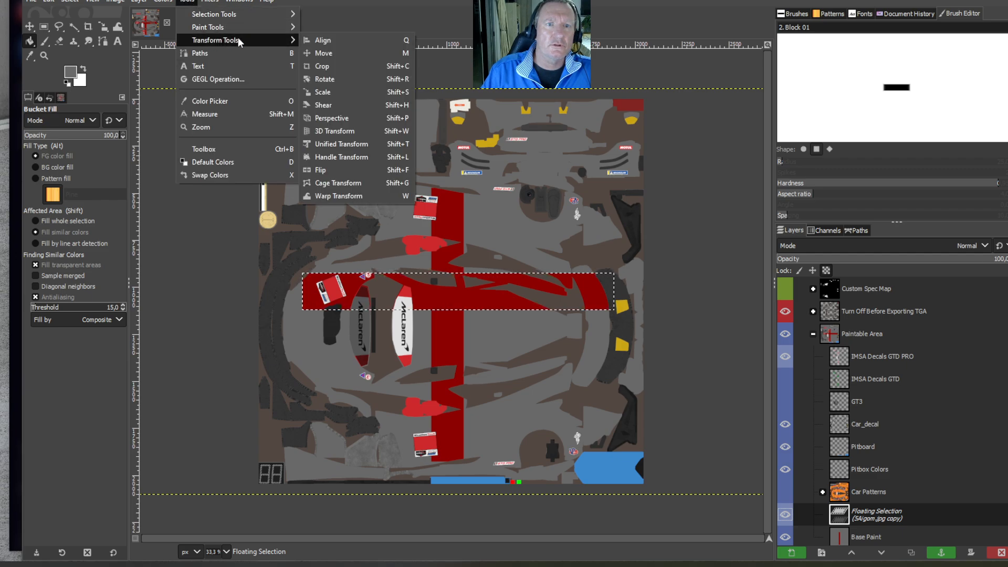
pyautogui.click(339, 92)
pyautogui.moveTo(468, 301); pyautogui.dragTo(517, 467)
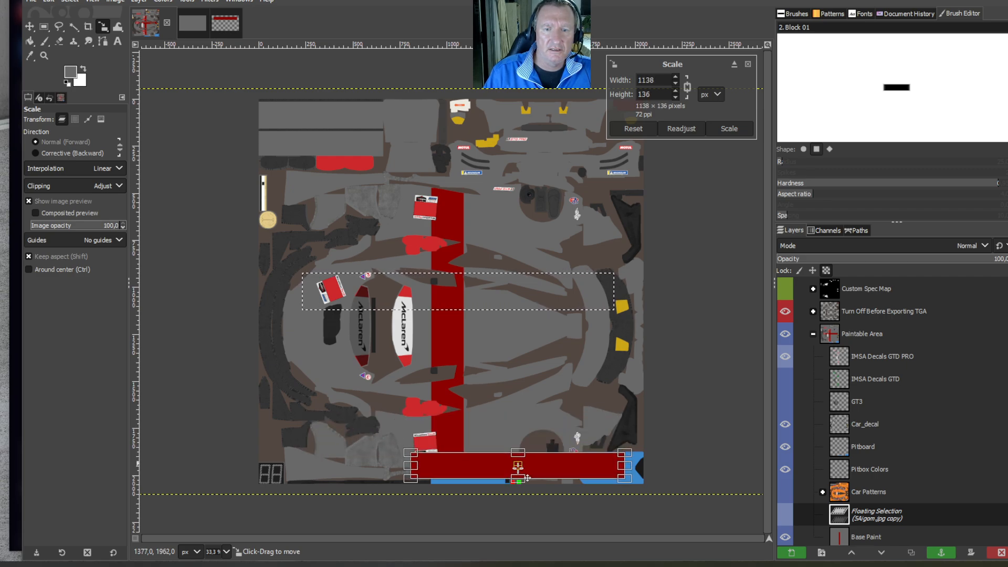
pyautogui.moveTo(575, 373); pyautogui.dragTo(550, 407)
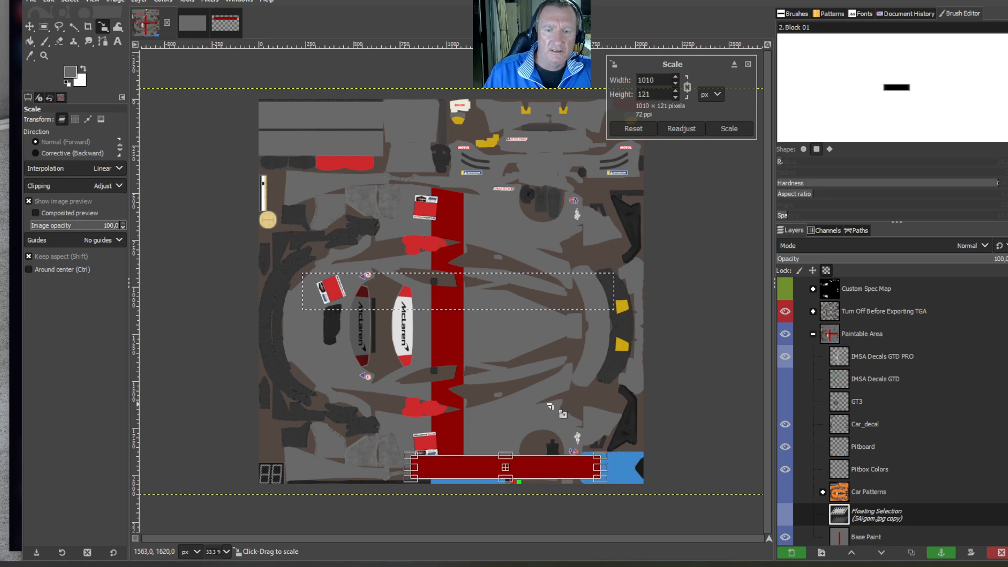
pyautogui.moveTo(515, 474); pyautogui.dragTo(495, 428)
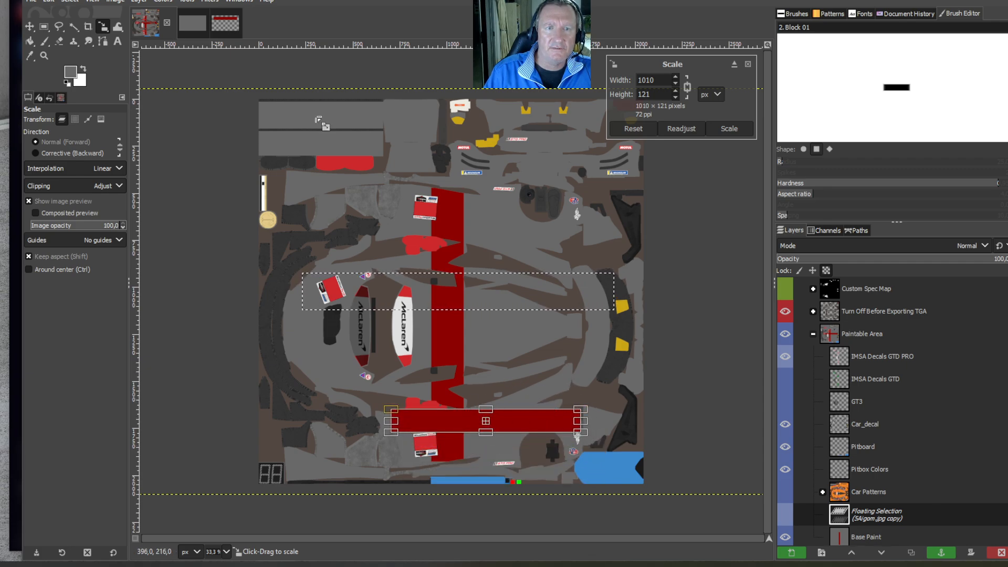
# Rotate the second stripe by about -23.34° so it slopes up towards the car's rear
pyautogui.click(189, 2)
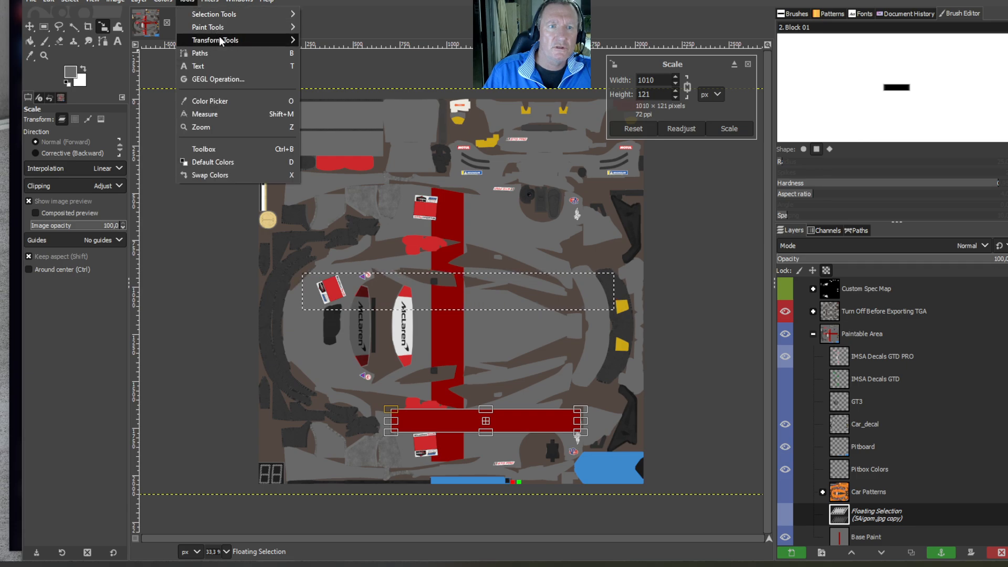
pyautogui.moveTo(219, 40)
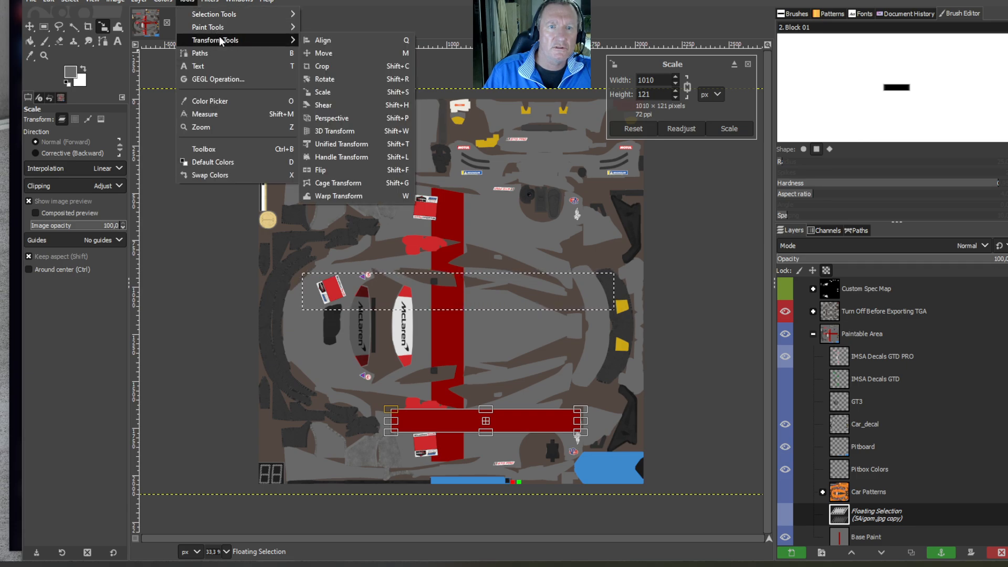
pyautogui.click(324, 79)
pyautogui.moveTo(516, 422); pyautogui.dragTo(509, 411)
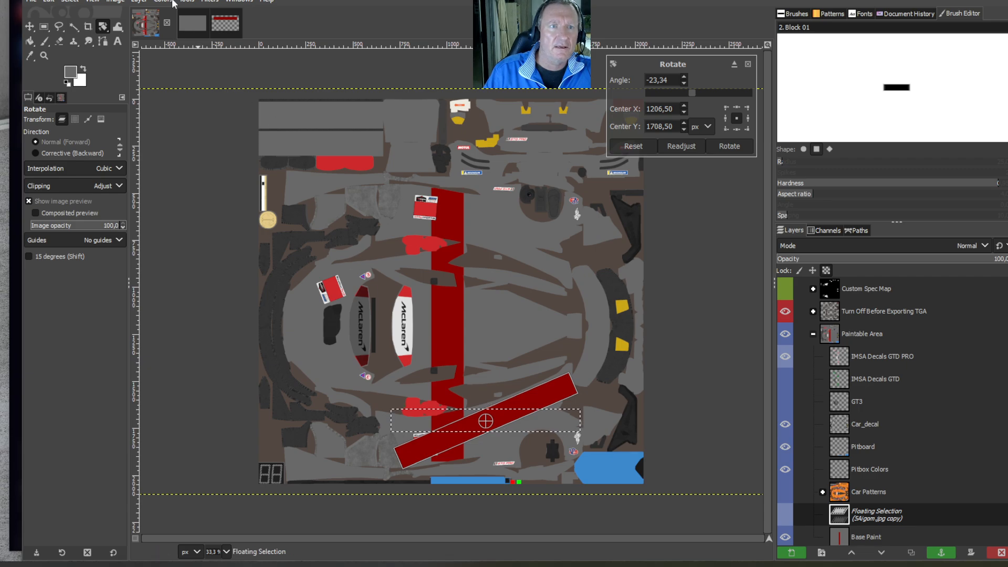
# Shift the diagonal stripe slightly upward and towards the car's rear
pyautogui.click(185, 2)
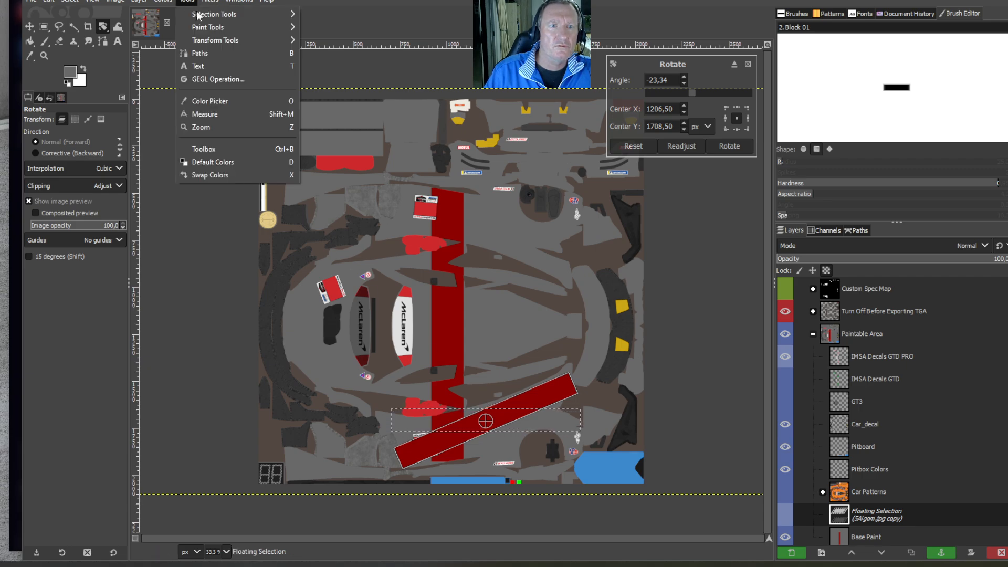
pyautogui.moveTo(286, 40)
pyautogui.click(323, 92)
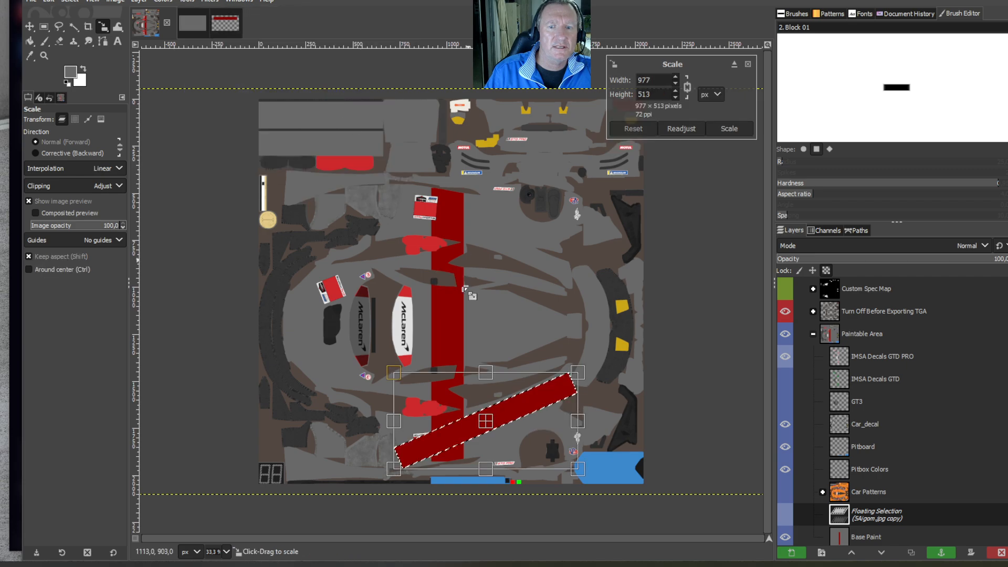
pyautogui.moveTo(501, 429); pyautogui.dragTo(507, 421)
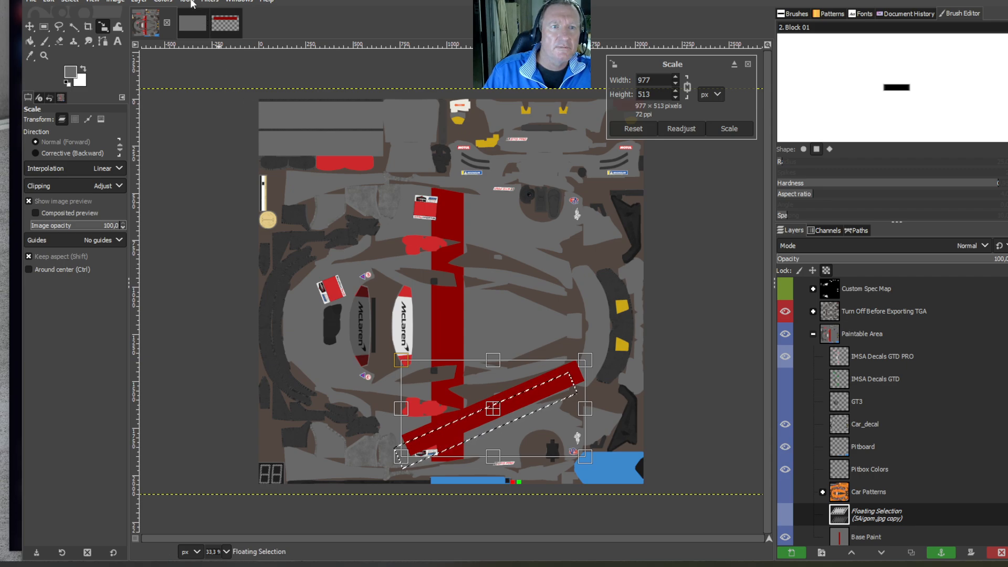
# Rotate the diagonal stripe back by about 3.32° to flatten its slope
pyautogui.click(192, 3)
pyautogui.moveTo(229, 41)
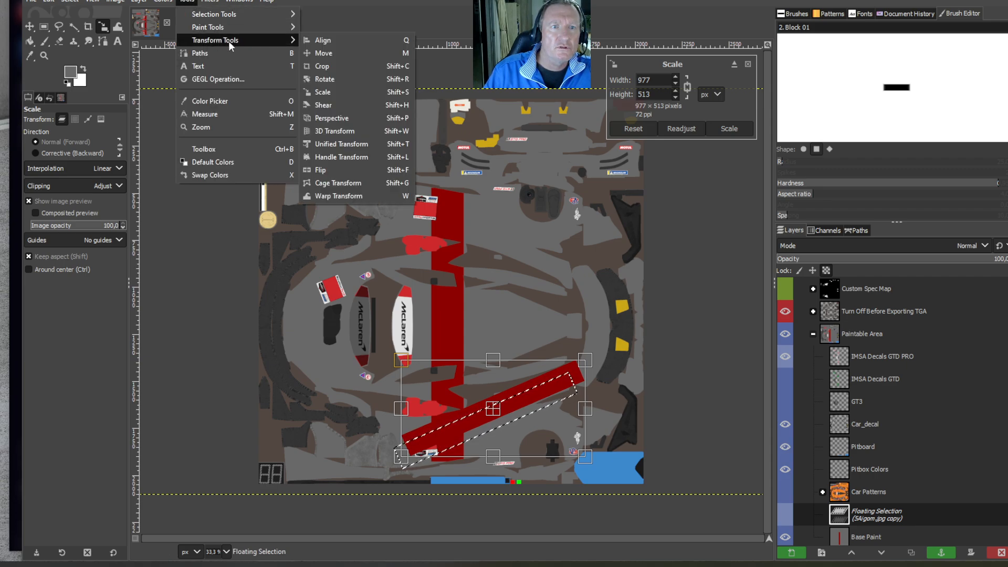
pyautogui.click(324, 79)
pyautogui.click(502, 418)
pyautogui.moveTo(465, 420); pyautogui.dragTo(464, 418)
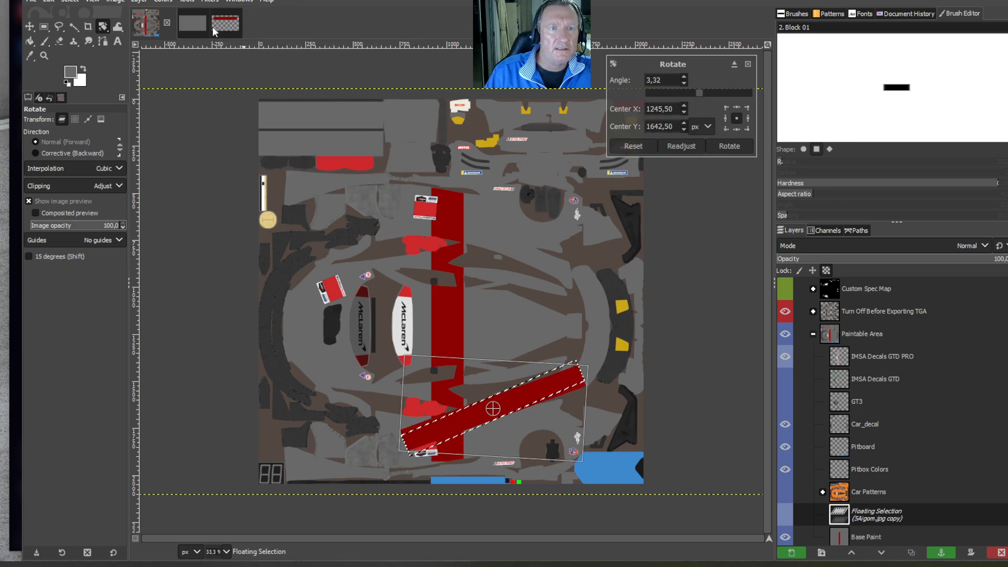
# Scale the diagonal stripe's bounds to about 809 × 457 px and position it from the upright stripe to the car's rear corner
pyautogui.click(187, 4)
pyautogui.moveTo(219, 38)
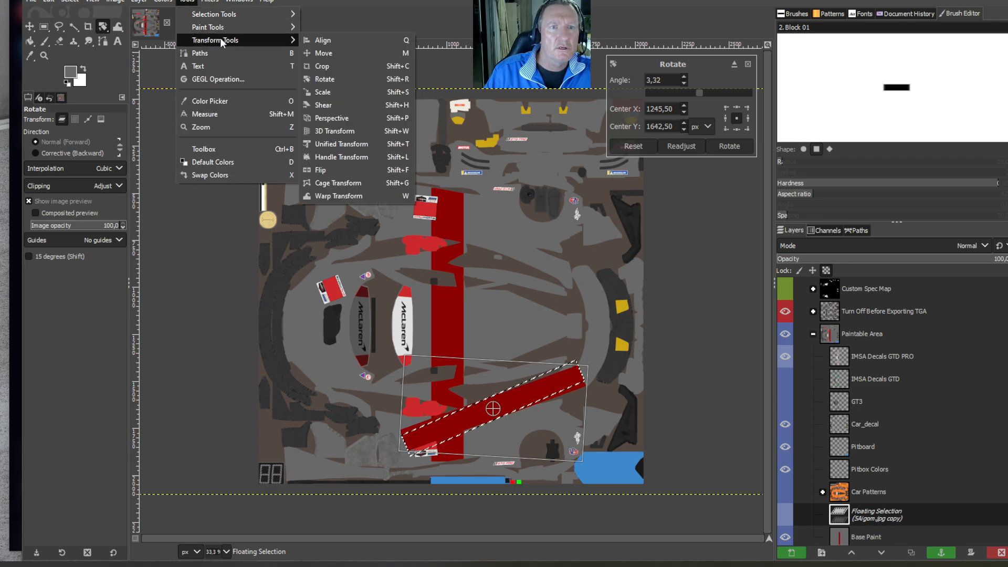
pyautogui.click(325, 90)
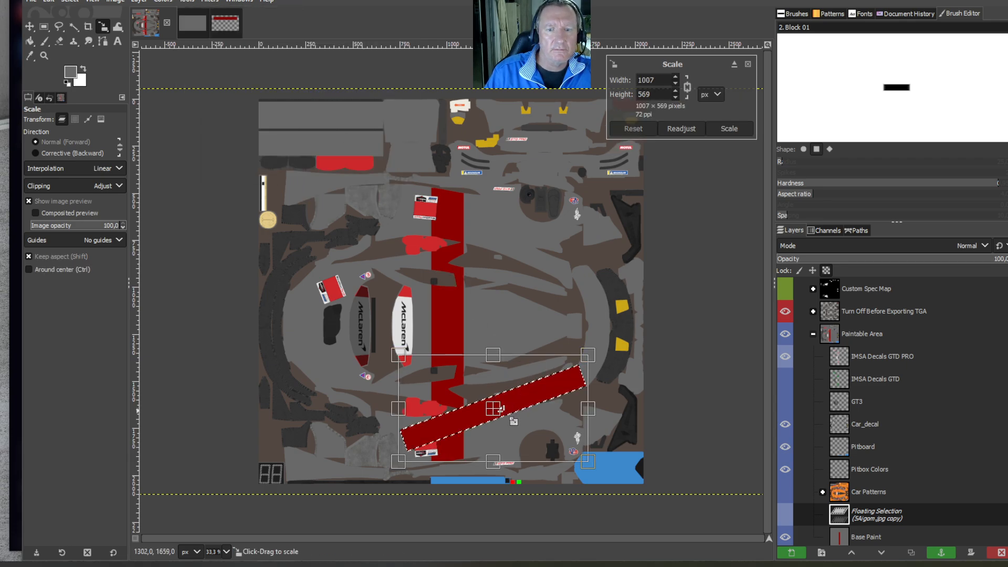
pyautogui.moveTo(504, 422); pyautogui.dragTo(503, 418)
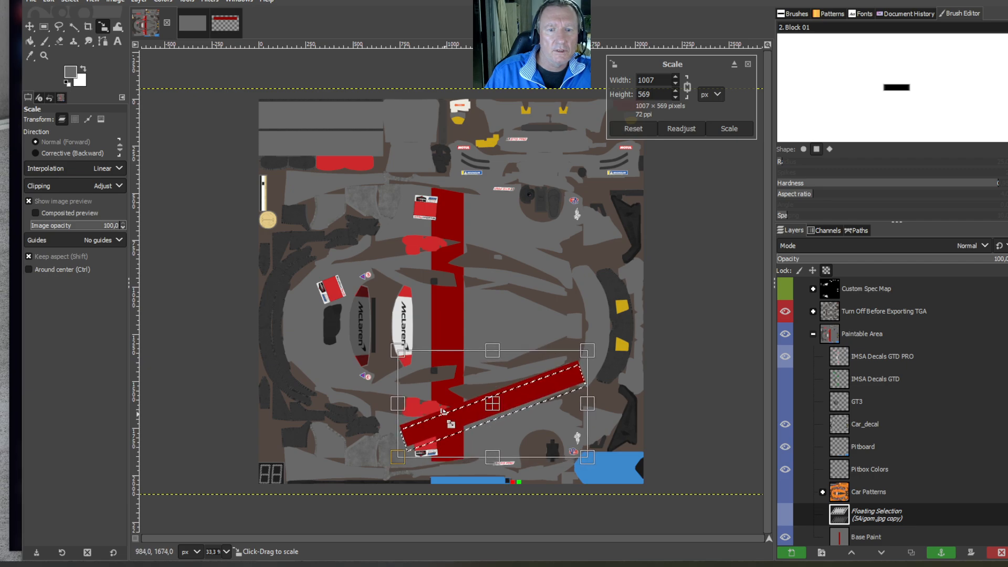
pyautogui.moveTo(398, 403); pyautogui.dragTo(435, 402)
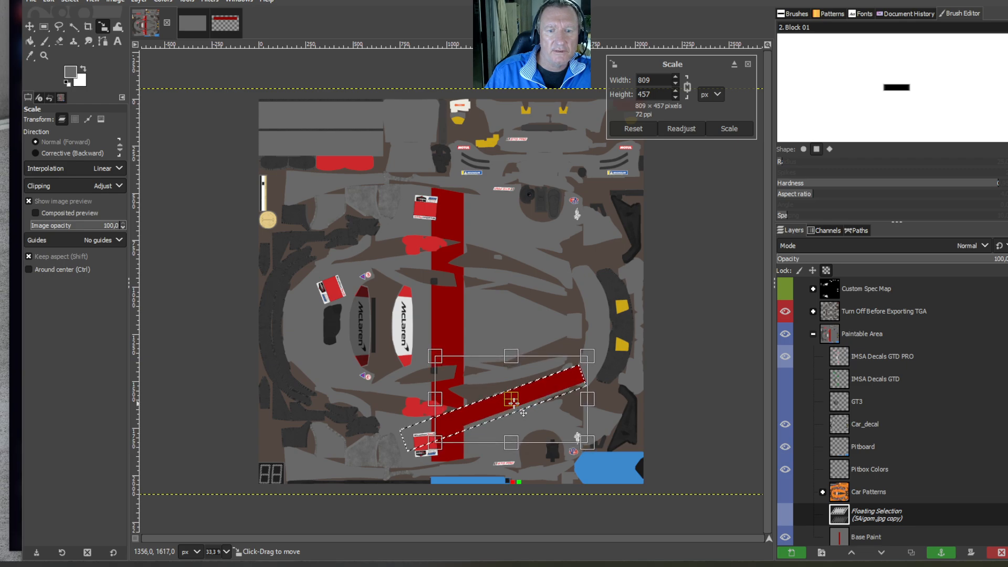
pyautogui.moveTo(524, 412); pyautogui.dragTo(527, 407)
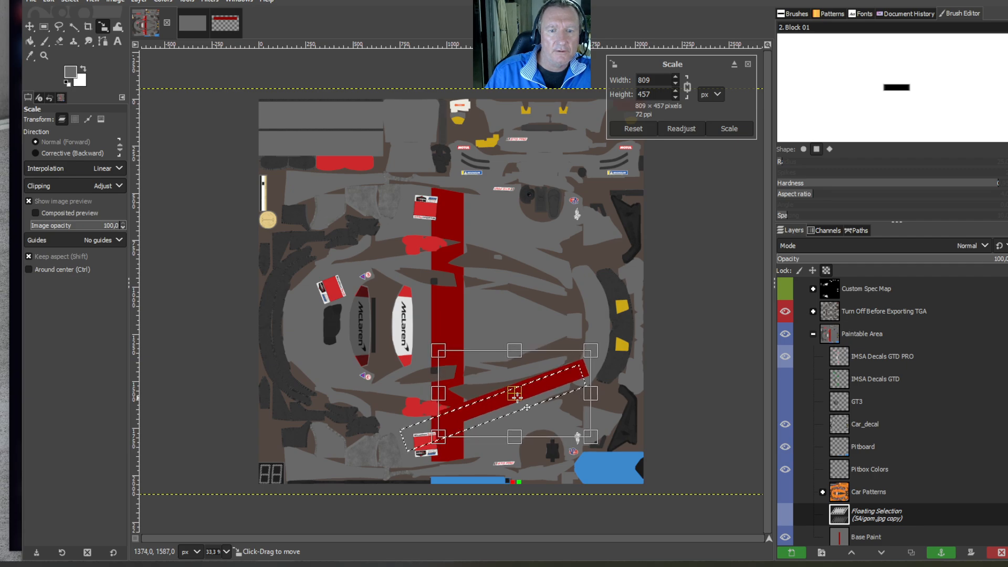
pyautogui.click(30, 41)
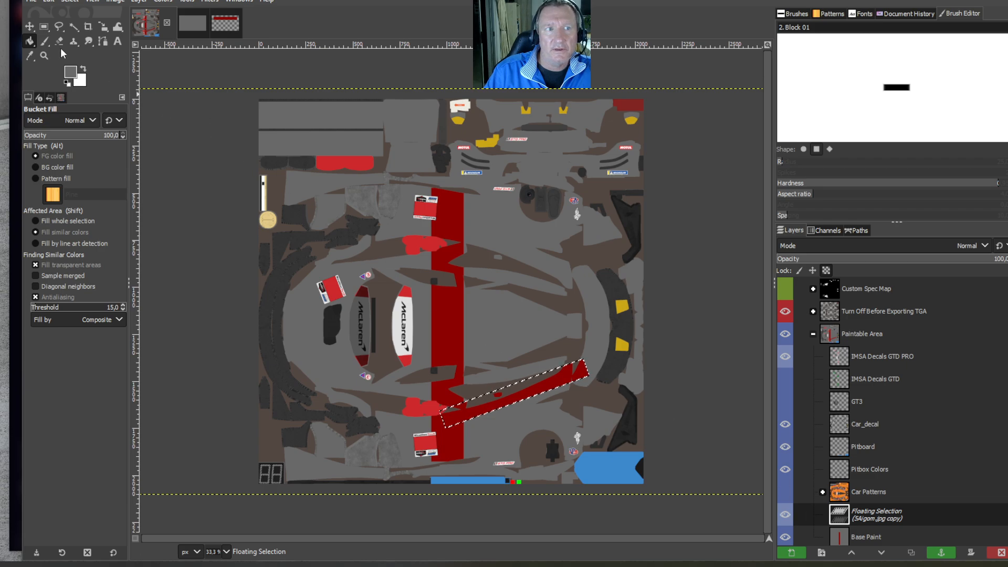
# Anchor the lower diagonal stripe to Base Paint and paint over its overhanging tip at the car's rear with grey
pyautogui.rightClick(902, 512)
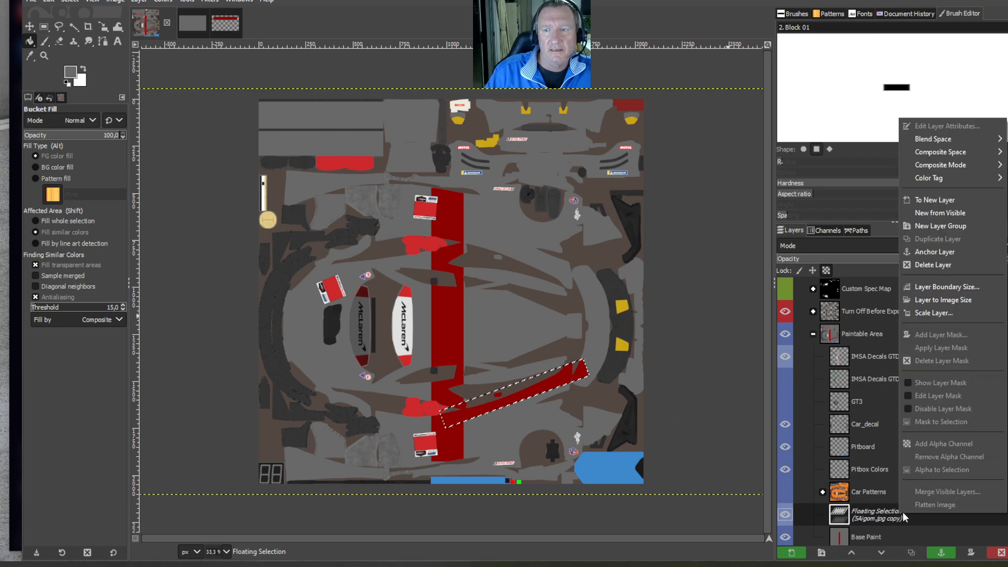
pyautogui.click(912, 254)
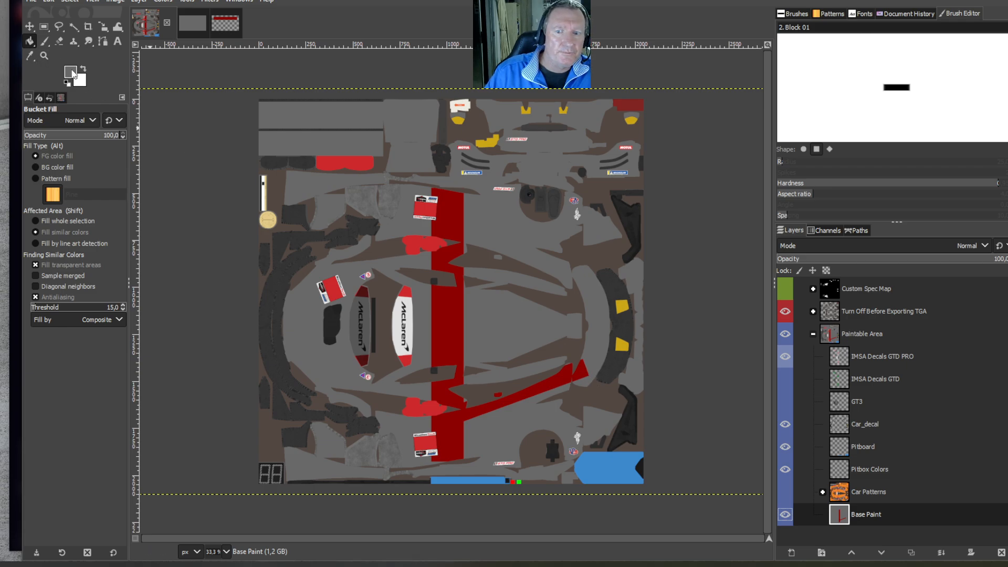
pyautogui.click(46, 42)
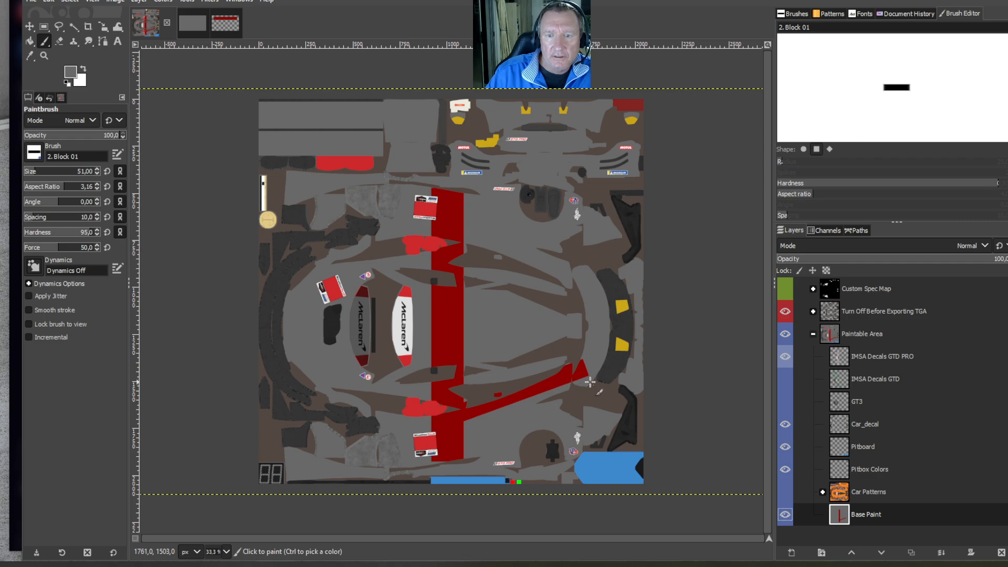
pyautogui.moveTo(586, 375)
pyautogui.mouseDown()
pyautogui.moveTo(584, 361)
pyautogui.moveTo(577, 380)
pyautogui.mouseUp()
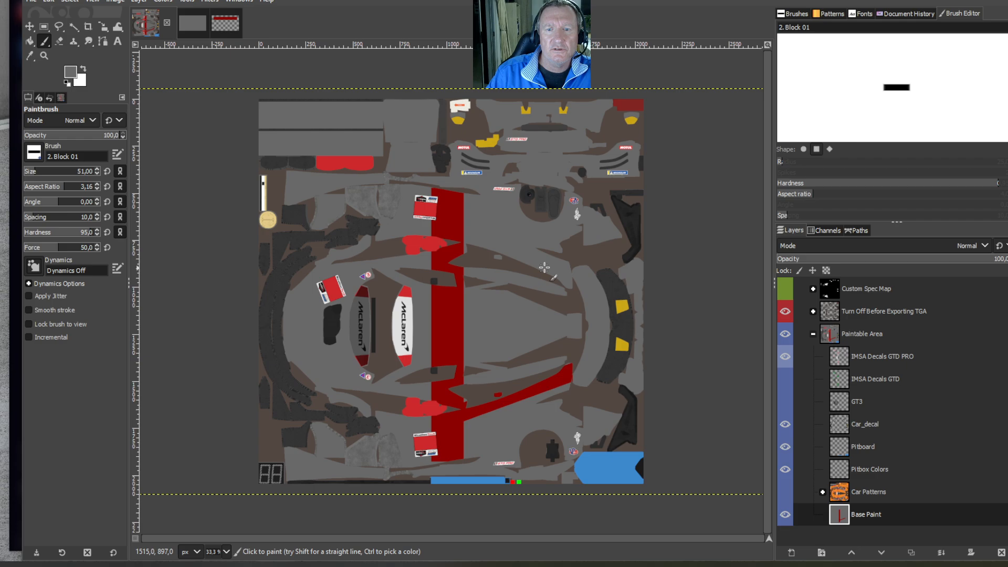
# Paste another dark red stripe, scale it to about 852 × 102 px and place it across the car's upper side behind the upright stripe
pyautogui.click(49, 1)
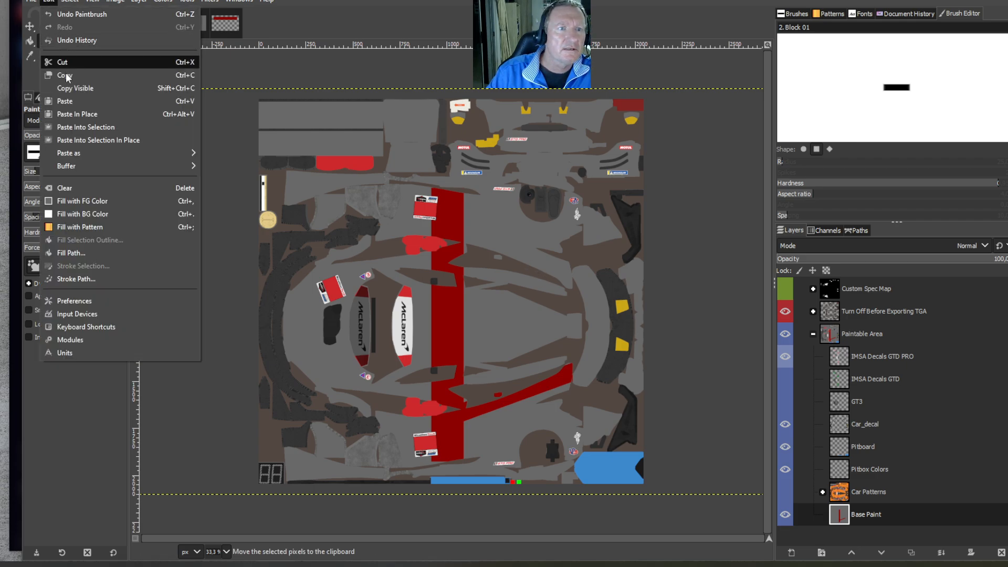
pyautogui.click(65, 102)
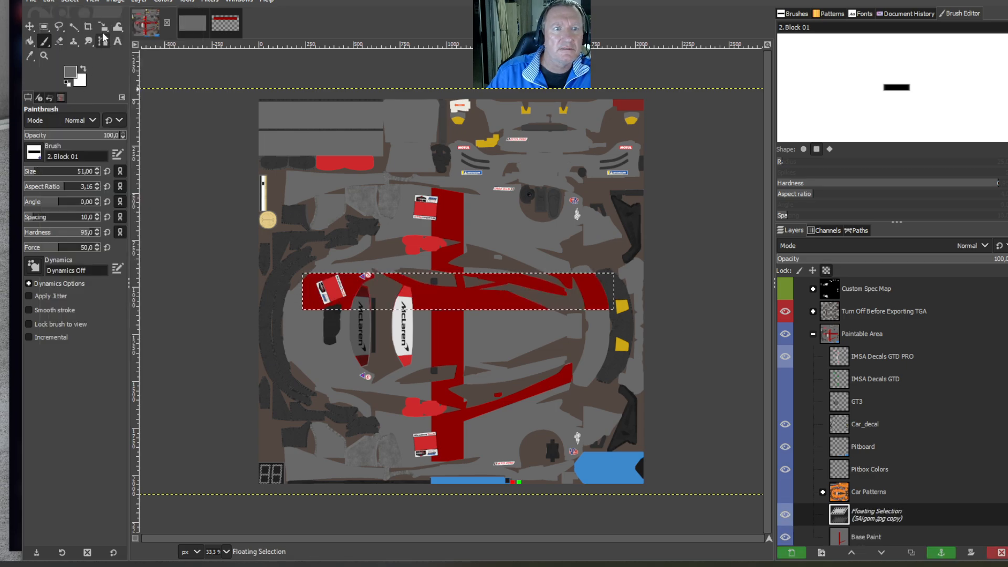
pyautogui.click(185, 2)
pyautogui.moveTo(227, 39)
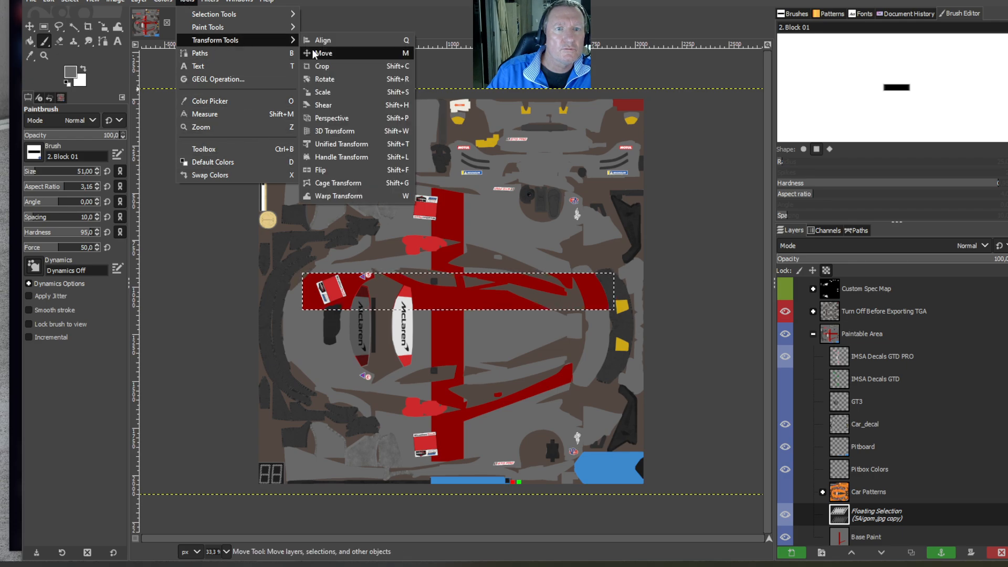
pyautogui.click(323, 92)
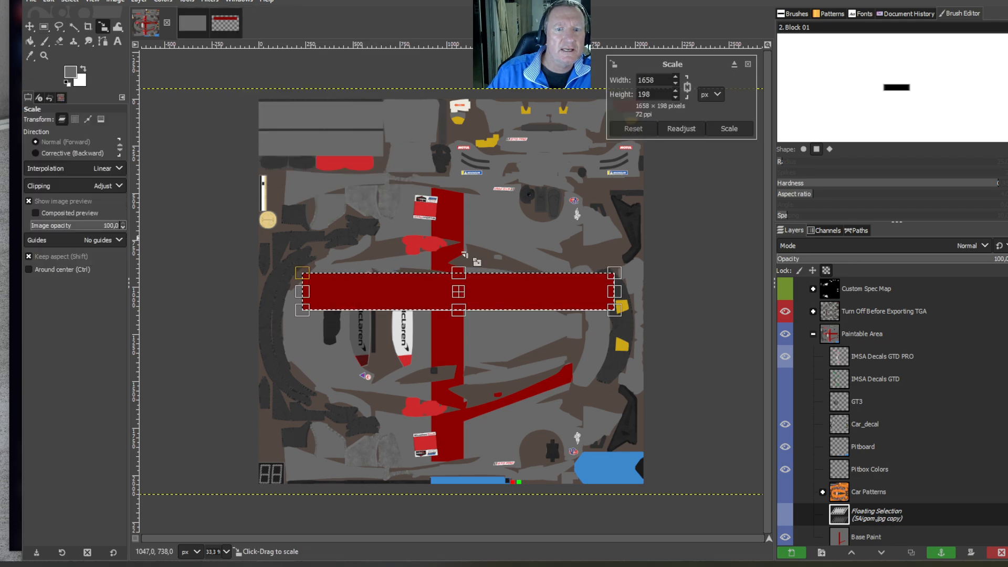
pyautogui.moveTo(458, 291); pyautogui.dragTo(484, 249)
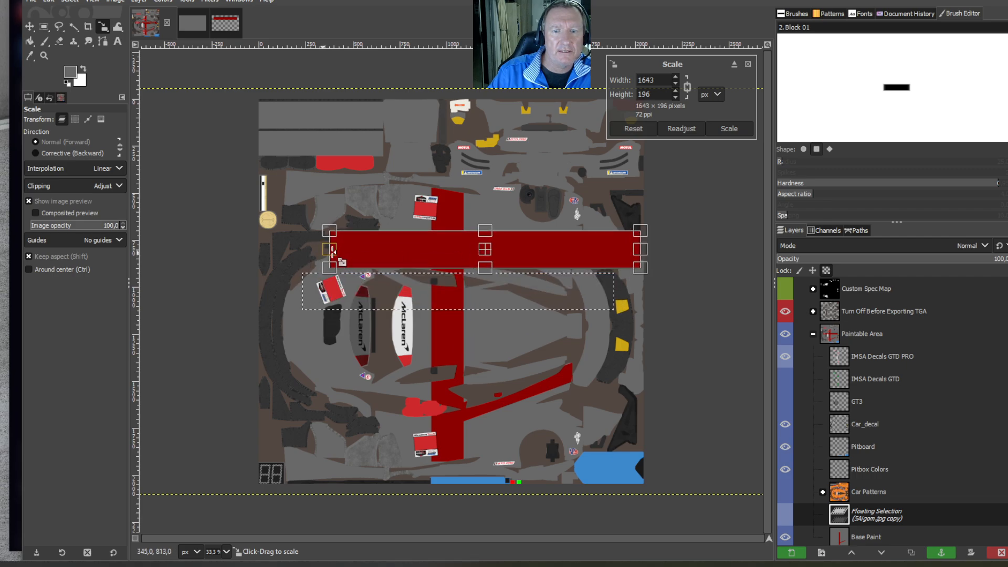
pyautogui.moveTo(332, 251); pyautogui.dragTo(459, 254)
pyautogui.moveTo(558, 258); pyautogui.dragTo(537, 247)
pyautogui.moveTo(623, 240); pyautogui.dragTo(603, 243)
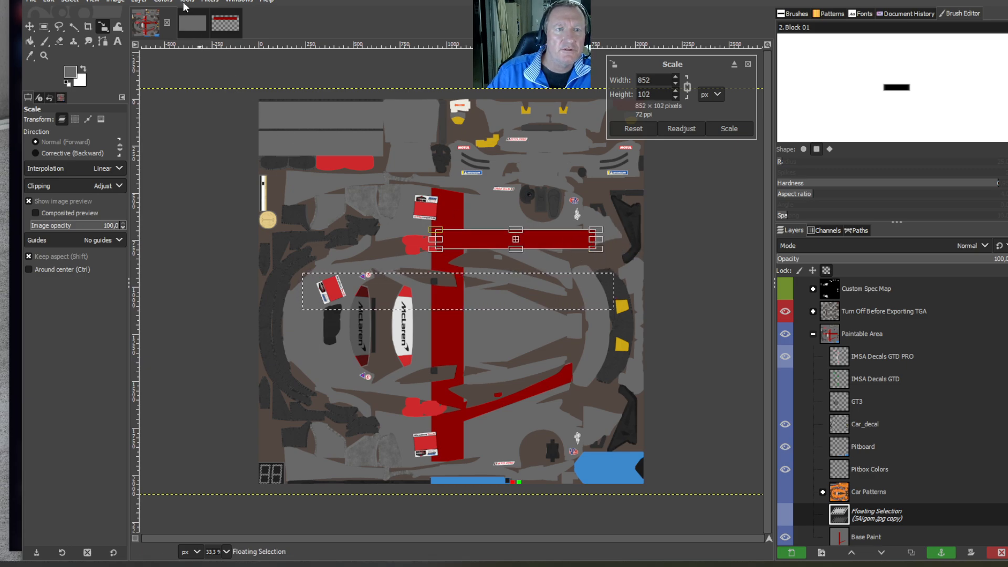
# Rotate the pasted stripe by about 12.02° so it slopes down towards the car's rear
pyautogui.click(185, 6)
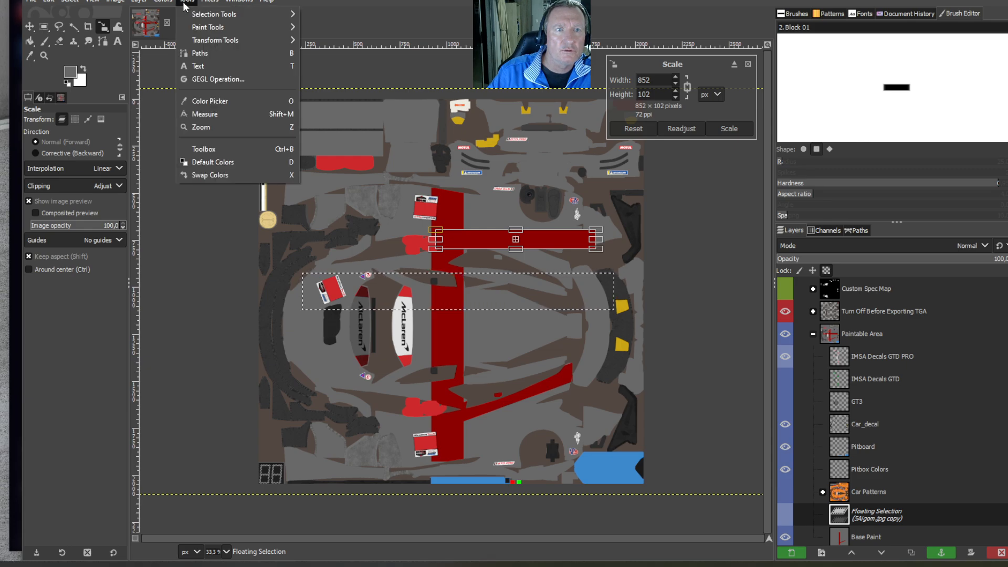
pyautogui.moveTo(210, 39)
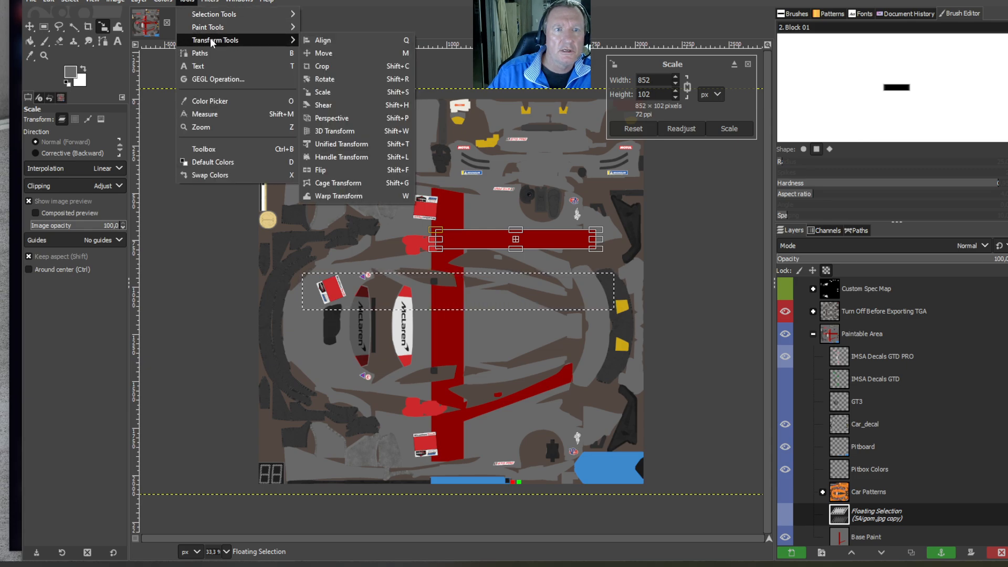
pyautogui.click(319, 79)
pyautogui.moveTo(455, 240); pyautogui.dragTo(466, 227)
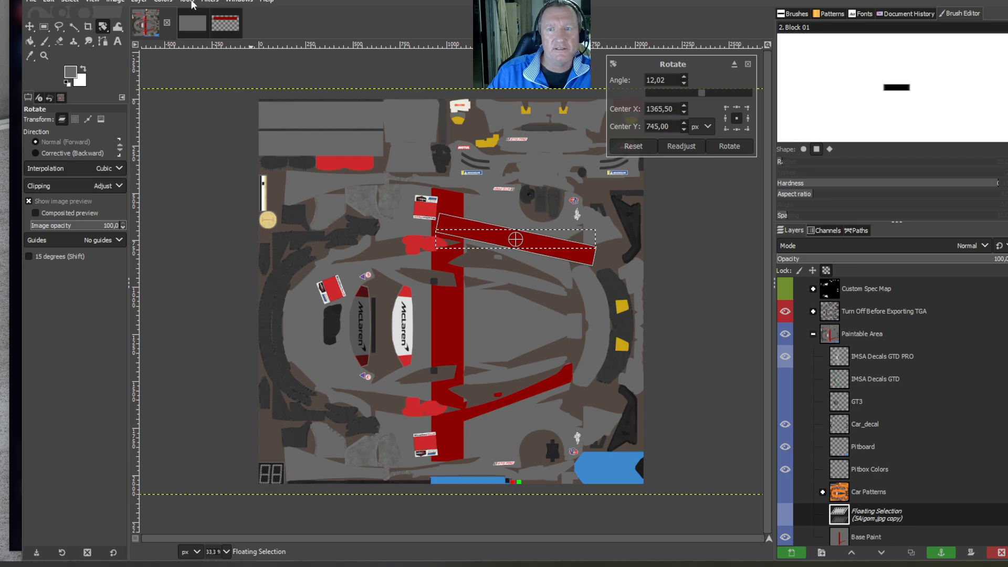
# Scale the sloped upper stripe's bounds to about 736 × 239 px and position it between the upright stripe and the car's rear
pyautogui.click(193, 4)
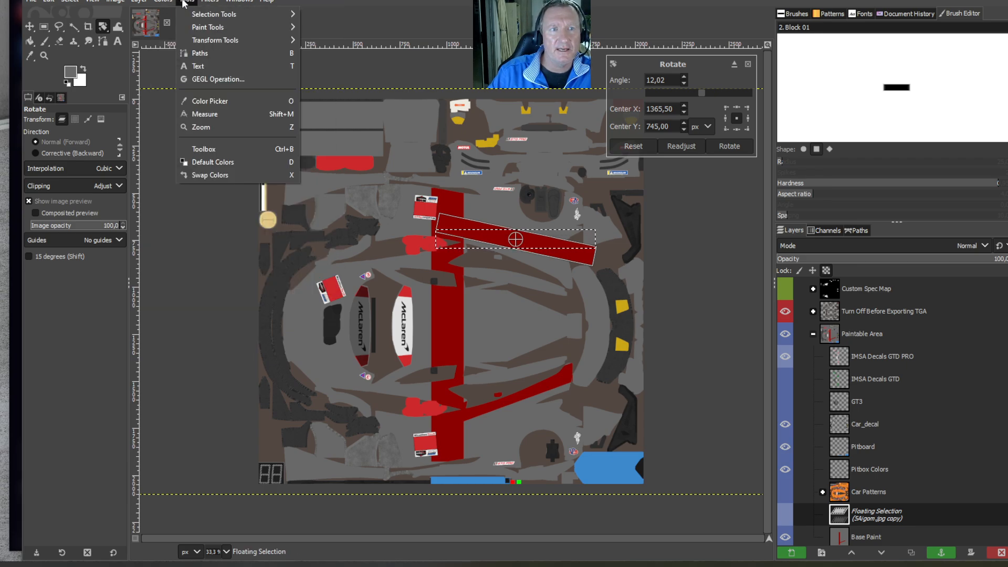
pyautogui.moveTo(215, 39)
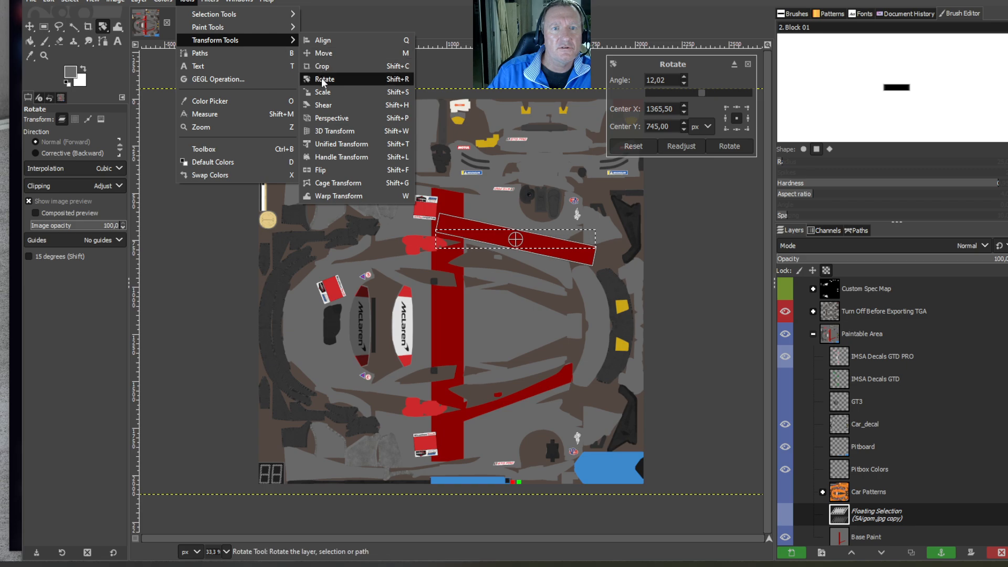
pyautogui.click(323, 91)
pyautogui.moveTo(517, 231); pyautogui.dragTo(531, 226)
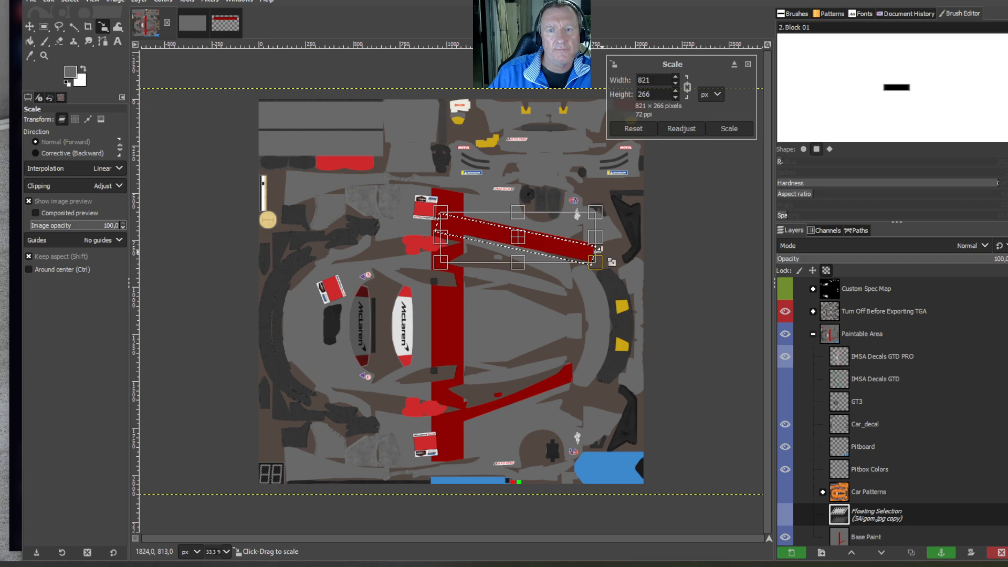
pyautogui.moveTo(593, 240); pyautogui.dragTo(580, 242)
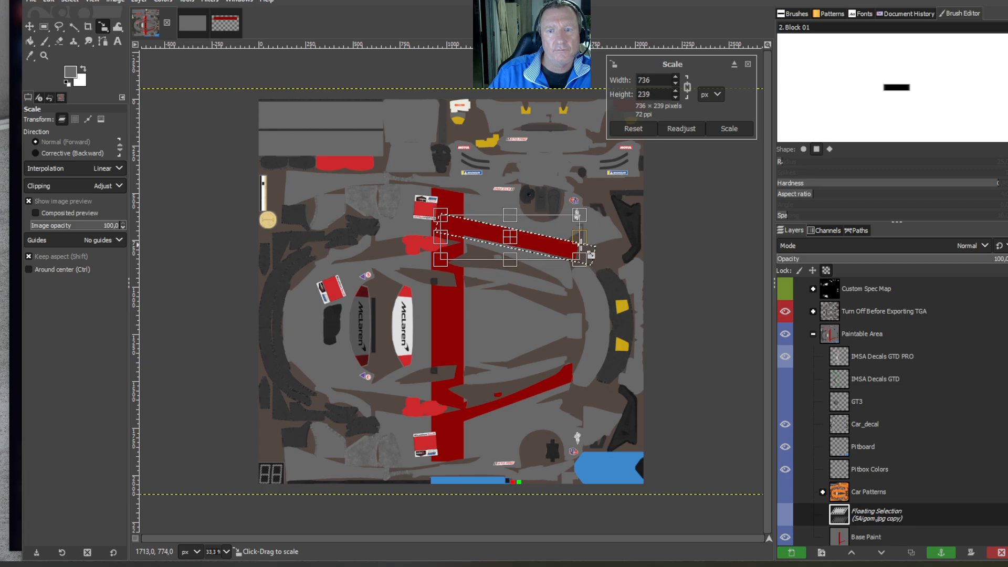
pyautogui.moveTo(517, 250); pyautogui.dragTo(524, 211)
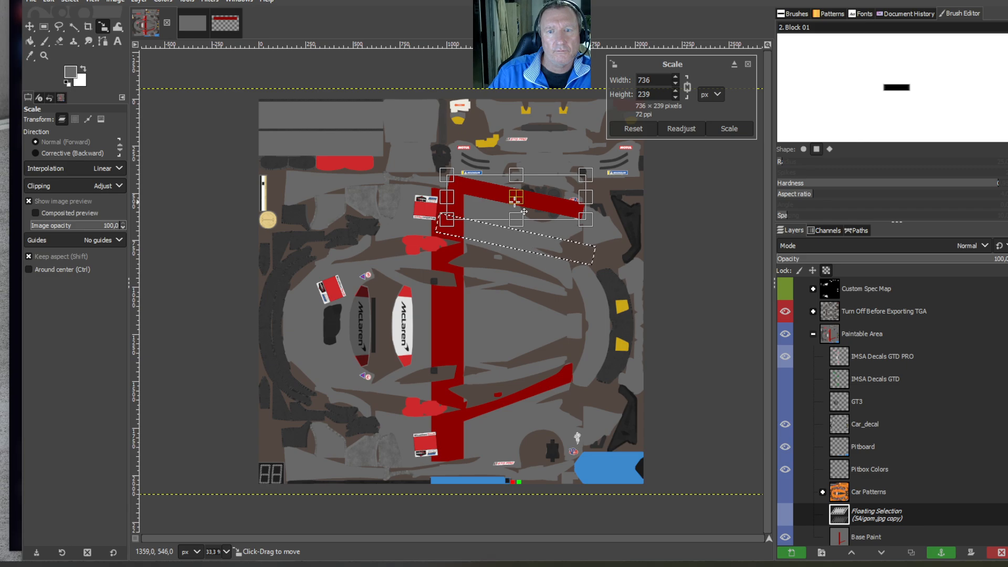
pyautogui.moveTo(524, 211); pyautogui.dragTo(515, 265)
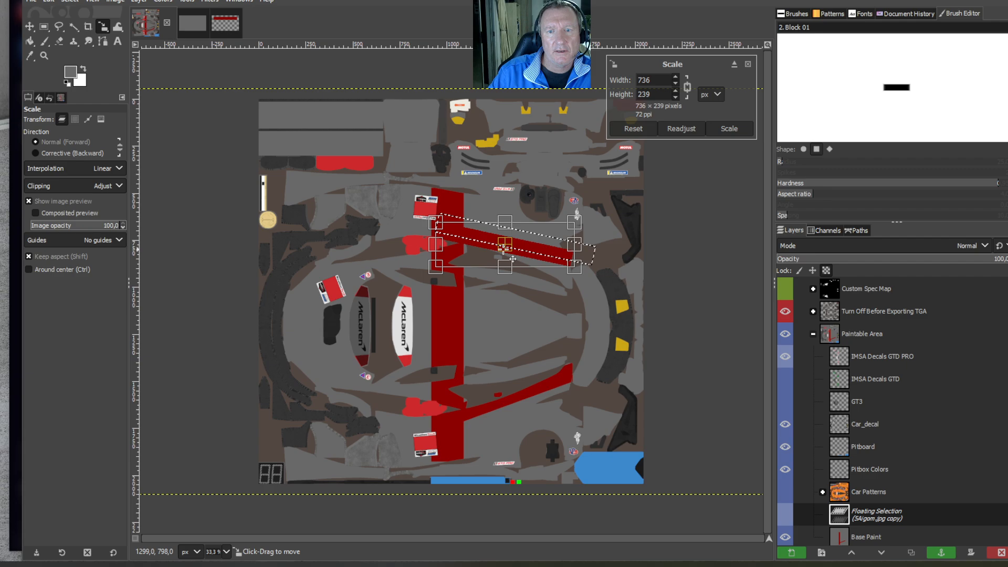
# Rotate the upper diagonal stripe by a further 11.54° or so to steepen its slope
pyautogui.click(187, 1)
pyautogui.moveTo(233, 42)
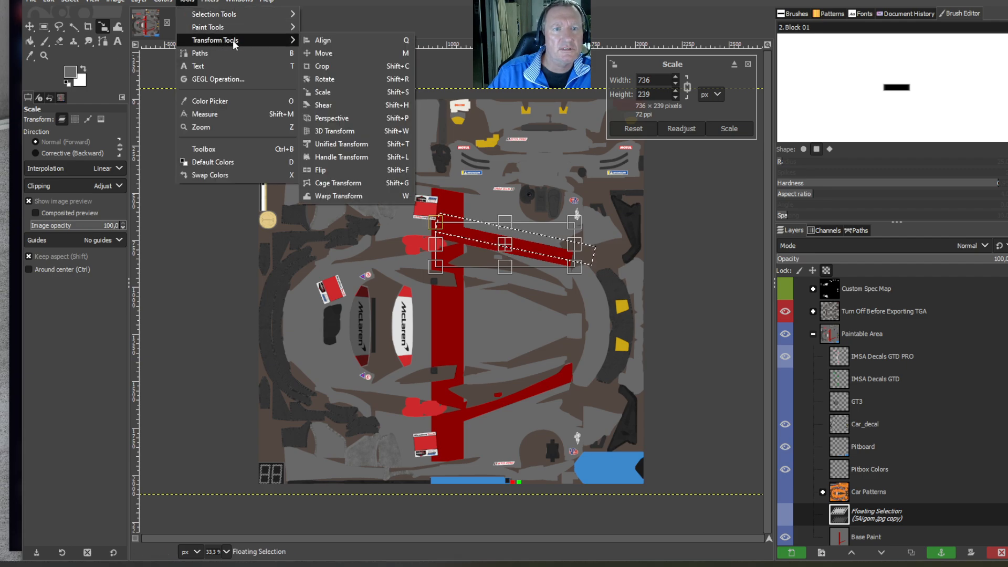
pyautogui.click(323, 79)
pyautogui.moveTo(546, 247); pyautogui.dragTo(541, 254)
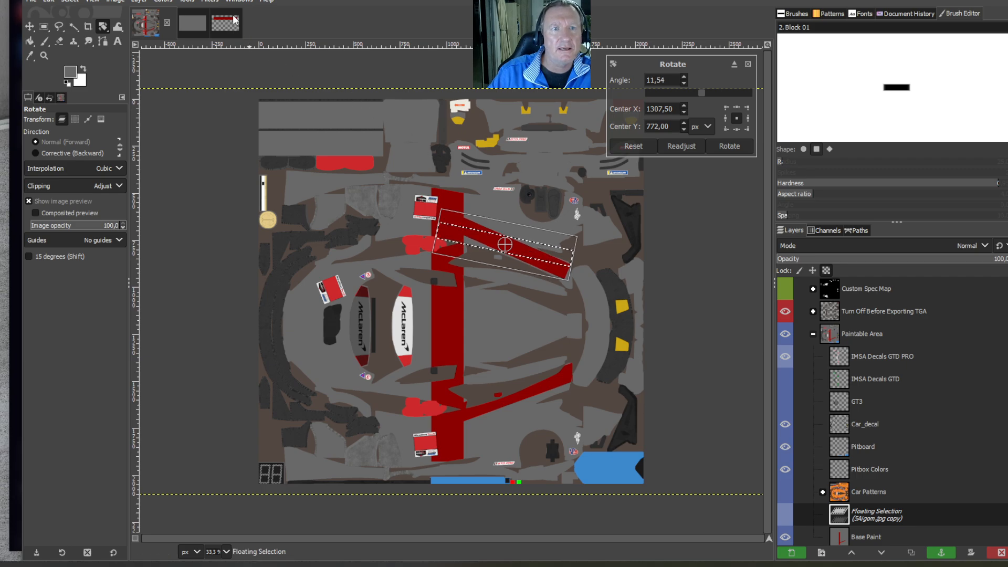
# Scale the upper diagonal stripe's bounds to about 803 × 400 px and position it from the upright stripe to the car's rear corner
pyautogui.click(196, 2)
pyautogui.moveTo(231, 40)
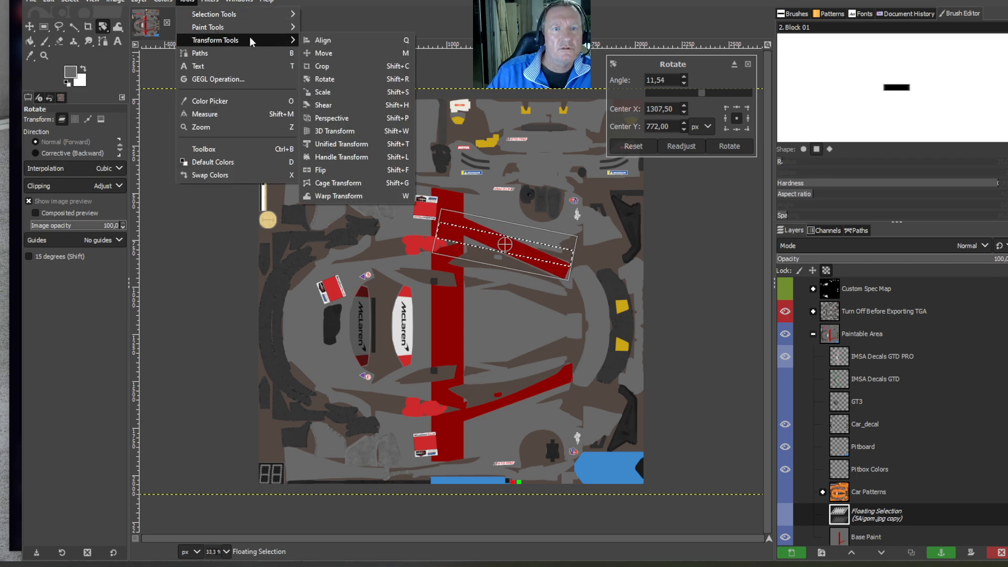
pyautogui.click(324, 84)
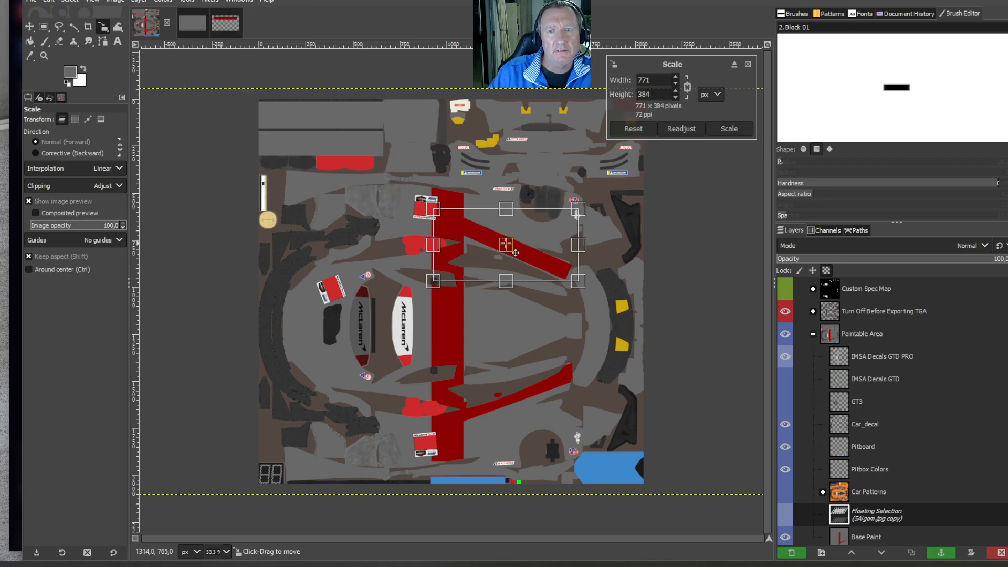
pyautogui.moveTo(521, 260); pyautogui.dragTo(522, 263)
pyautogui.moveTo(508, 221); pyautogui.dragTo(509, 217)
pyautogui.moveTo(510, 254); pyautogui.dragTo(507, 255)
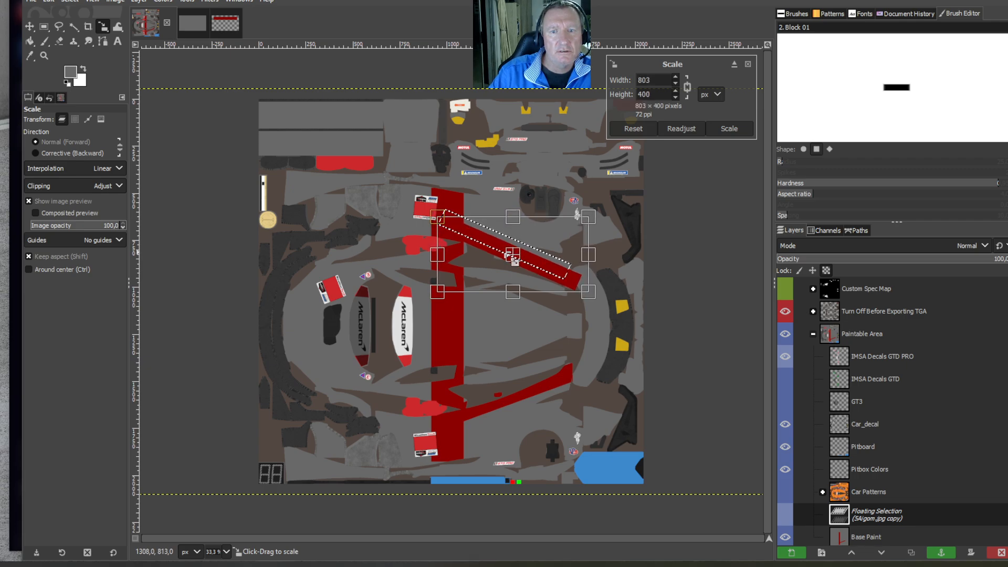
pyautogui.click(29, 40)
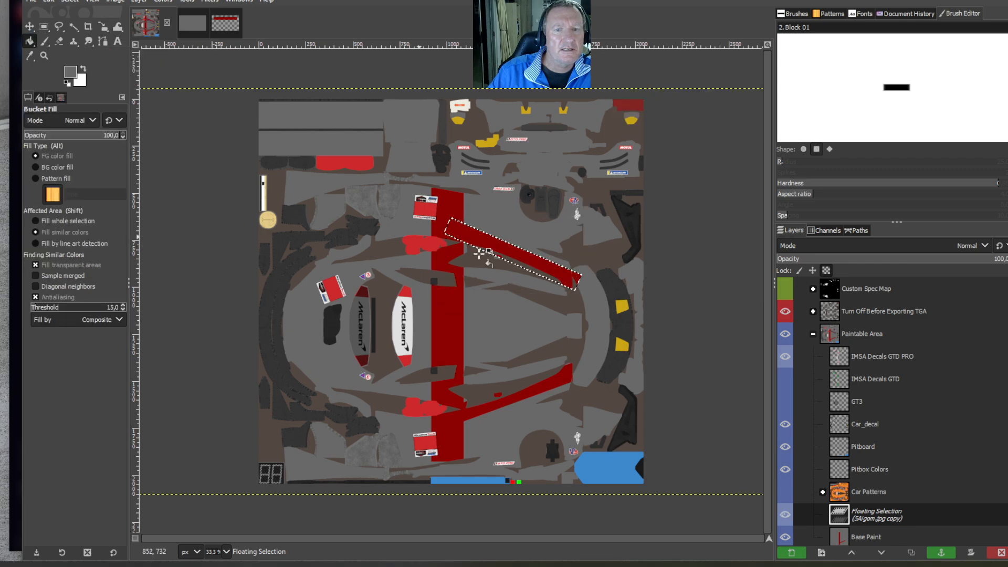
# Anchor the upper diagonal stripe to Base Paint and paint over its overhanging tip at the car's rear with grey
pyautogui.rightClick(866, 514)
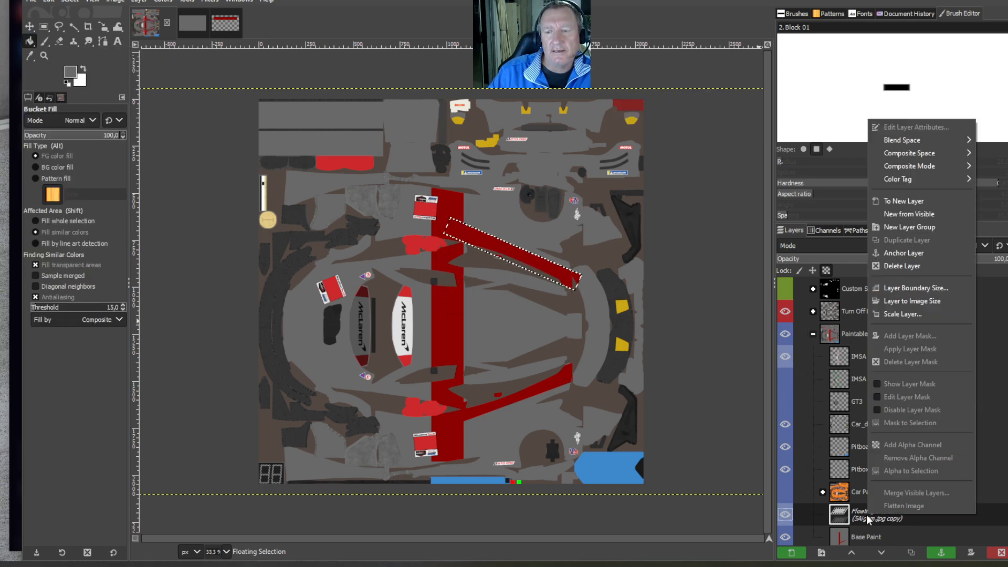
pyautogui.click(902, 257)
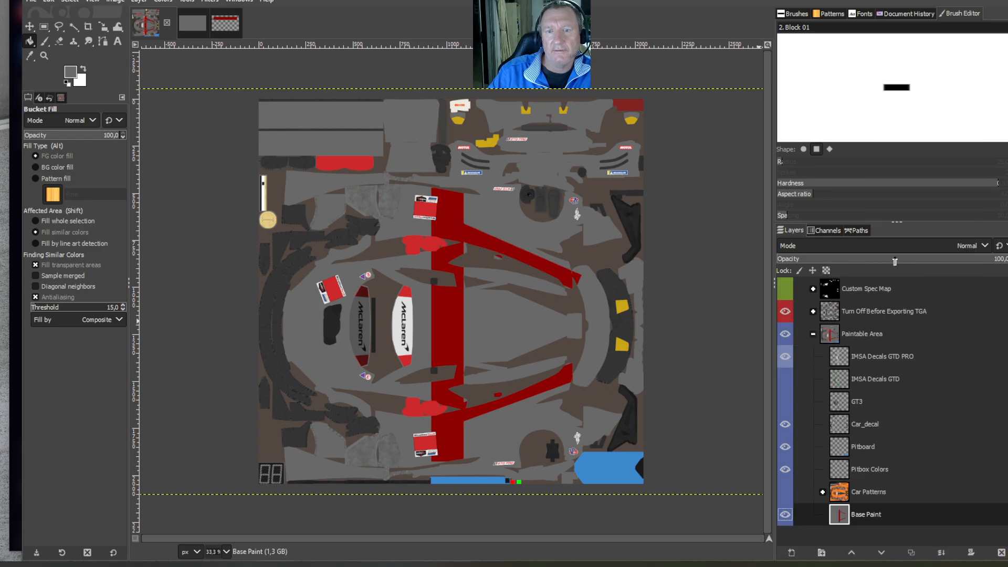
pyautogui.click(45, 41)
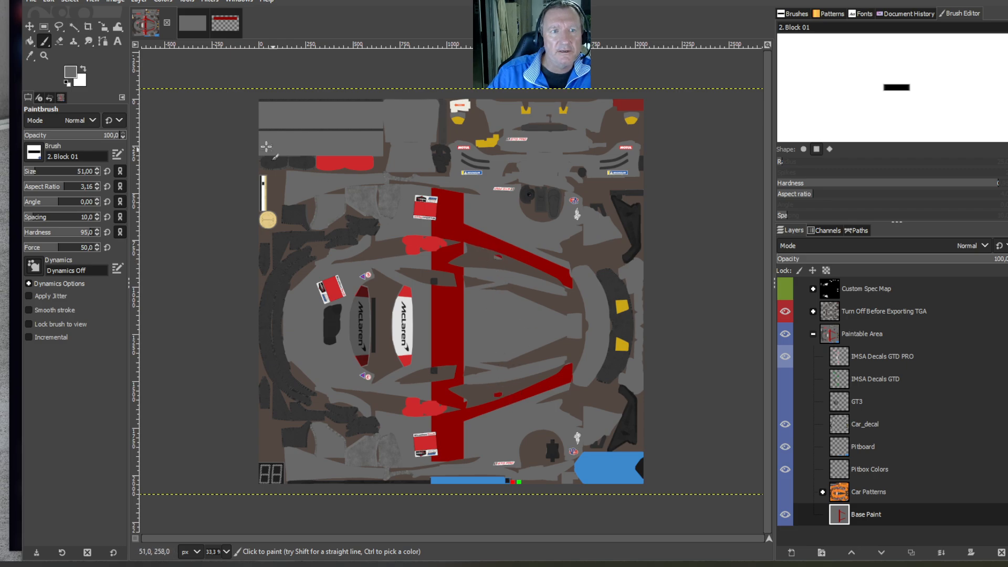
# Sample the stripe's dark red and paint the small detached spot beside the upper diagonal stripe with it
pyautogui.click(29, 55)
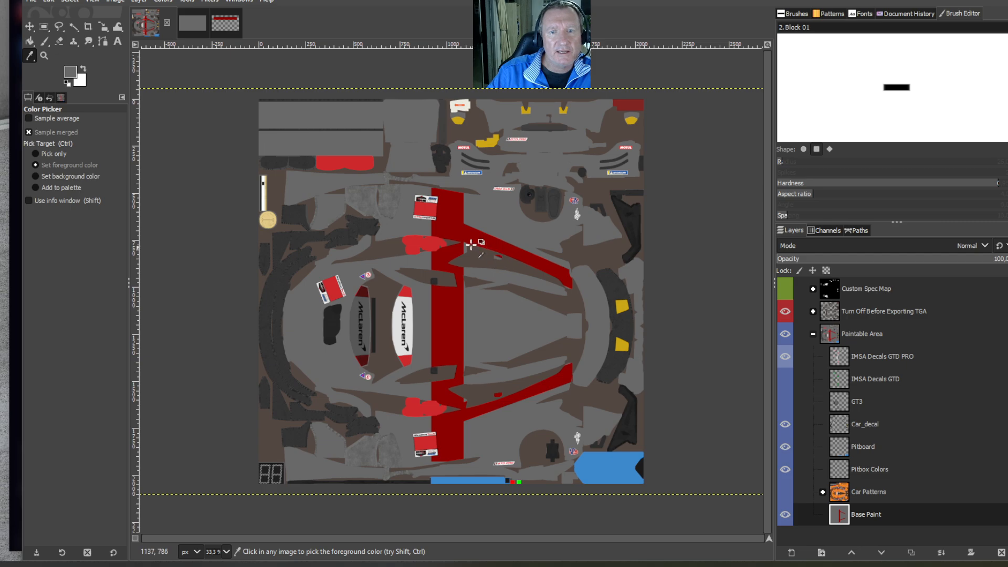
pyautogui.click(44, 41)
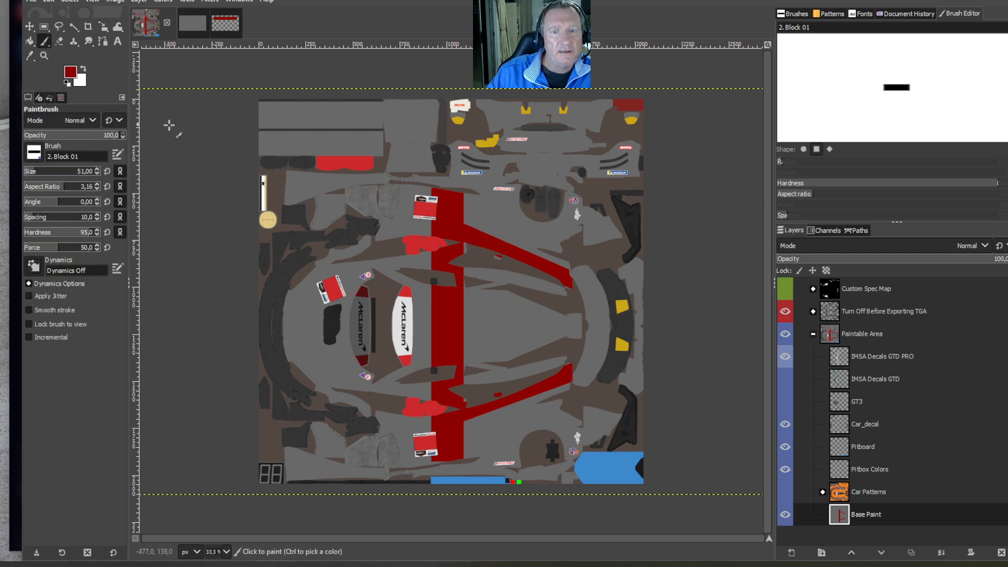
pyautogui.click(467, 244)
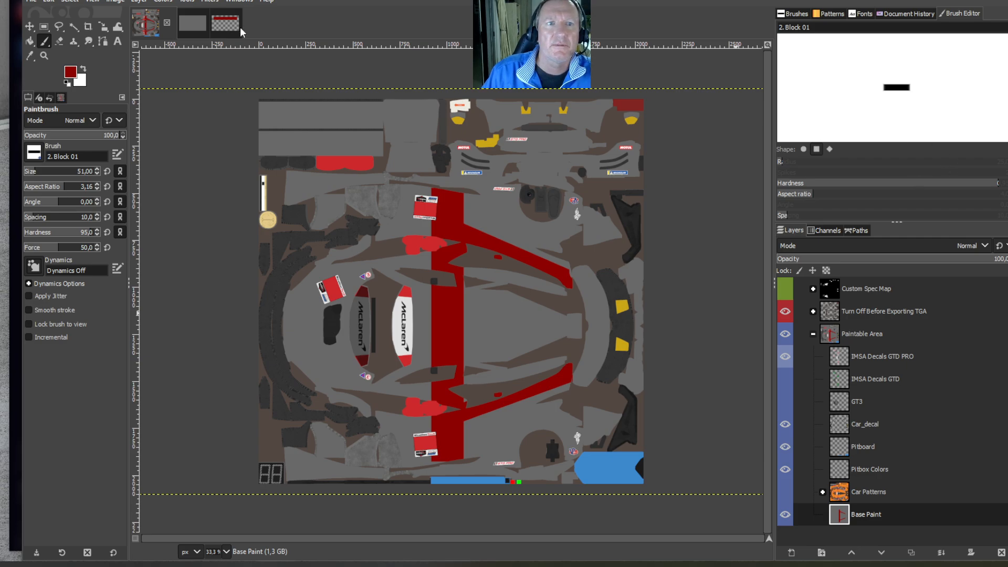
# Open the black-smooth-concrete-wall-background and black-smooth-textured-paper images from the black folder inside the Desktop's logo.png folder
pyautogui.click(192, 23)
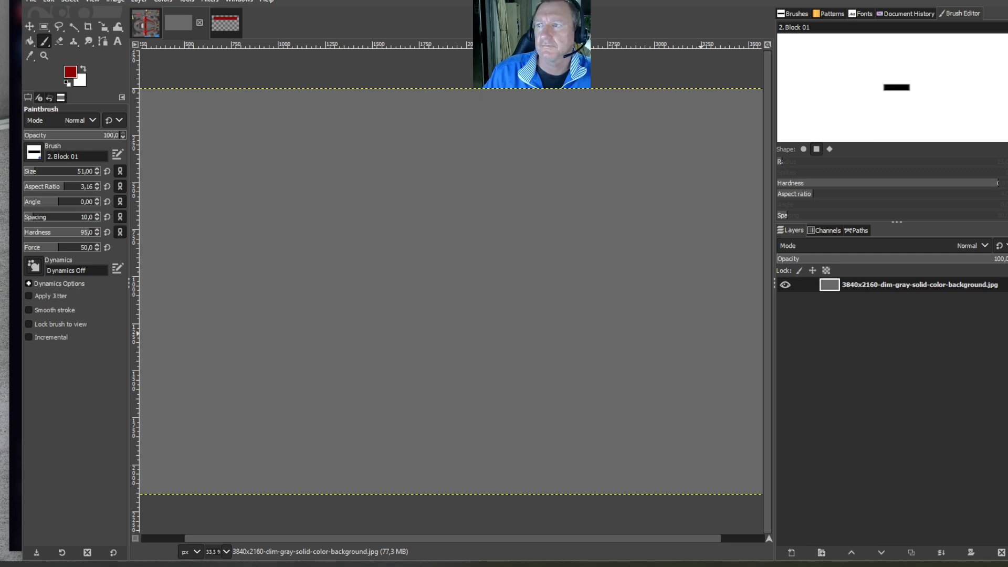
pyautogui.moveTo(1007, 76); pyautogui.dragTo(341, 36)
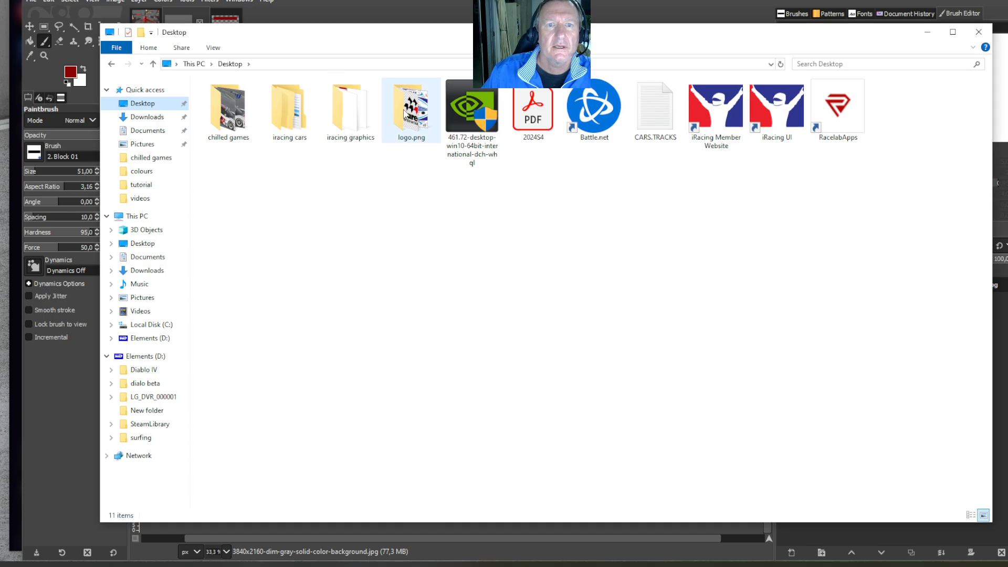
pyautogui.doubleClick(404, 113)
pyautogui.click(315, 122)
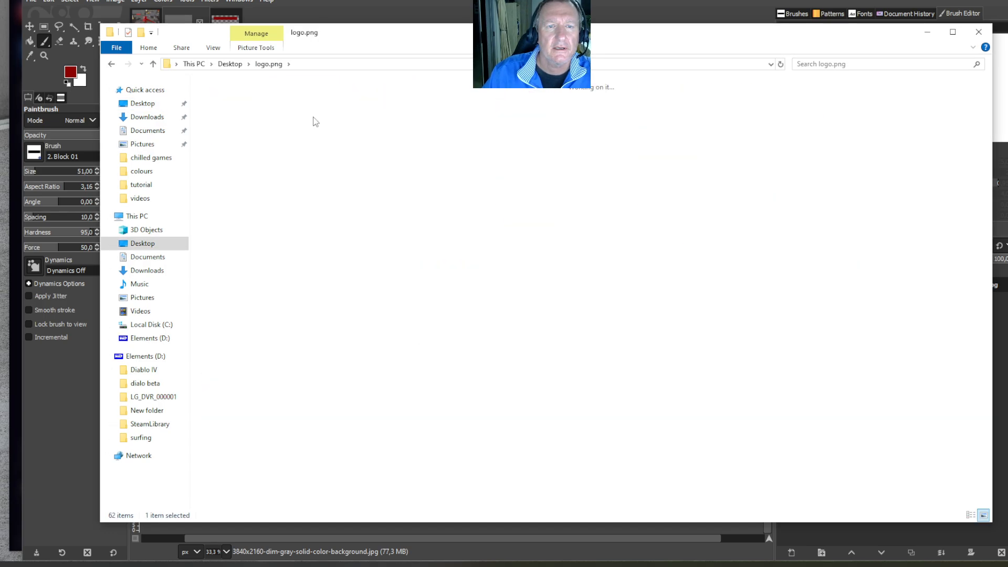
pyautogui.doubleClick(315, 121)
pyautogui.click(345, 108)
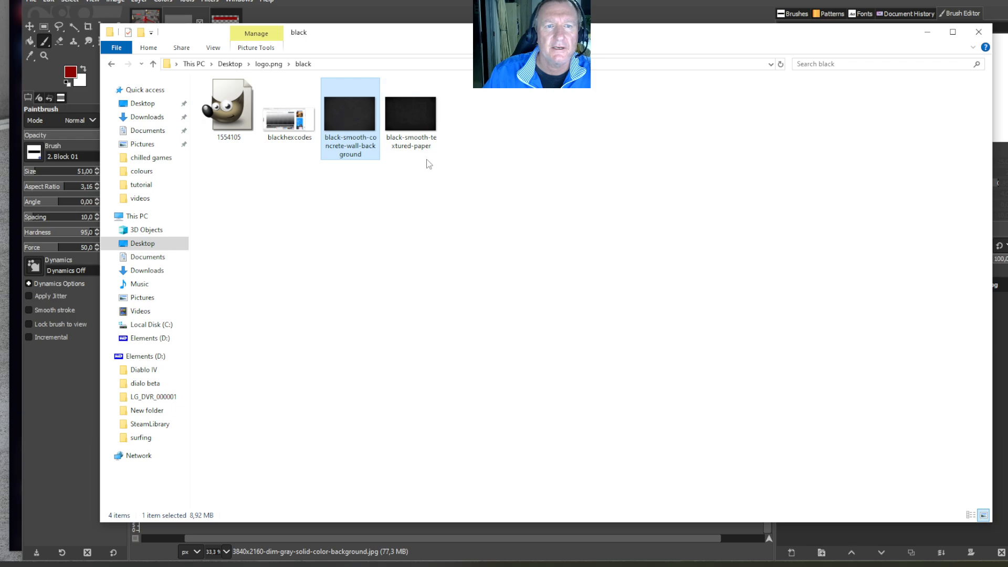
pyautogui.press('Return')
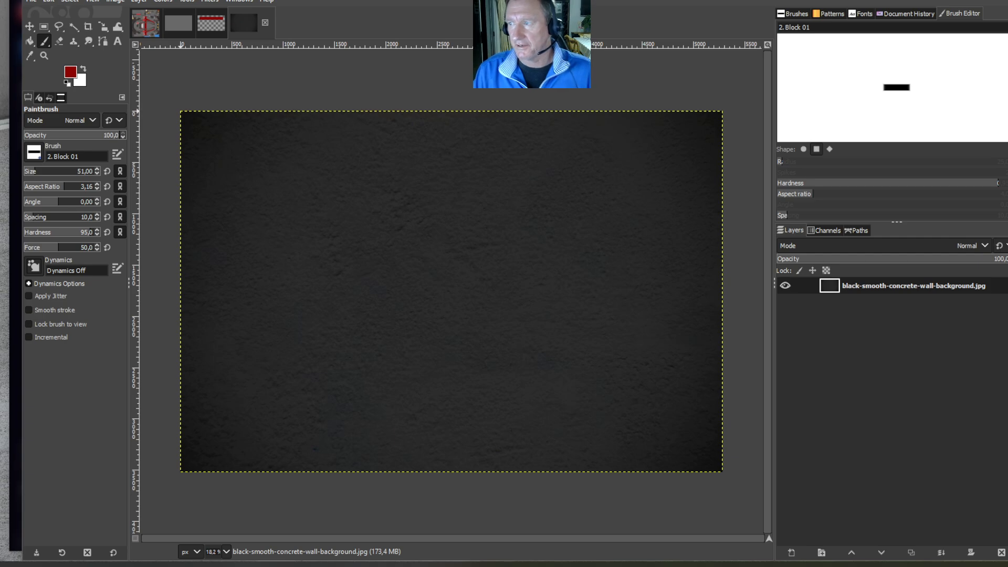
pyautogui.click(146, 23)
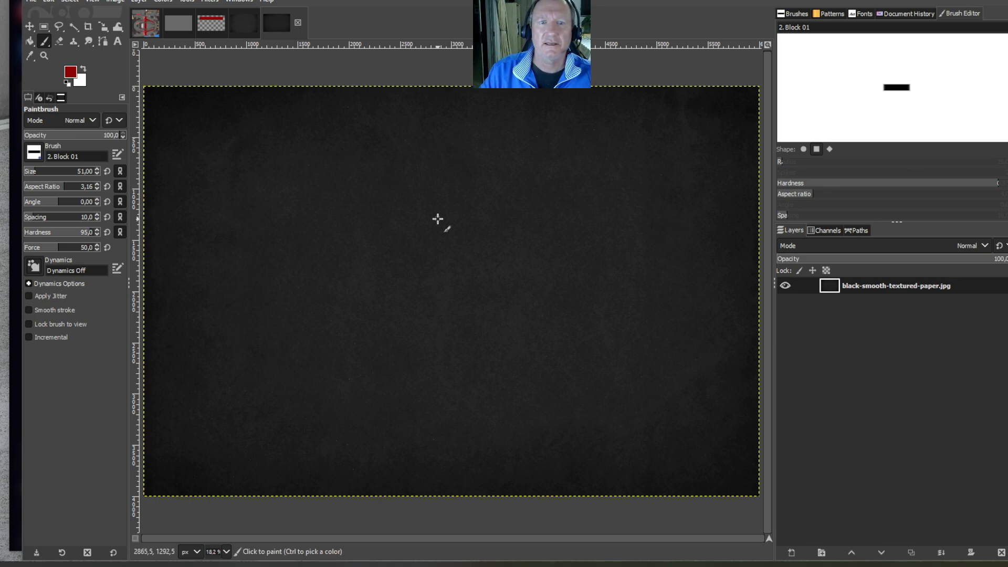
# Try cropping the black textured paper to a nearly full-width strip of about 5830 × 176 px near its upper edge
pyautogui.click(87, 26)
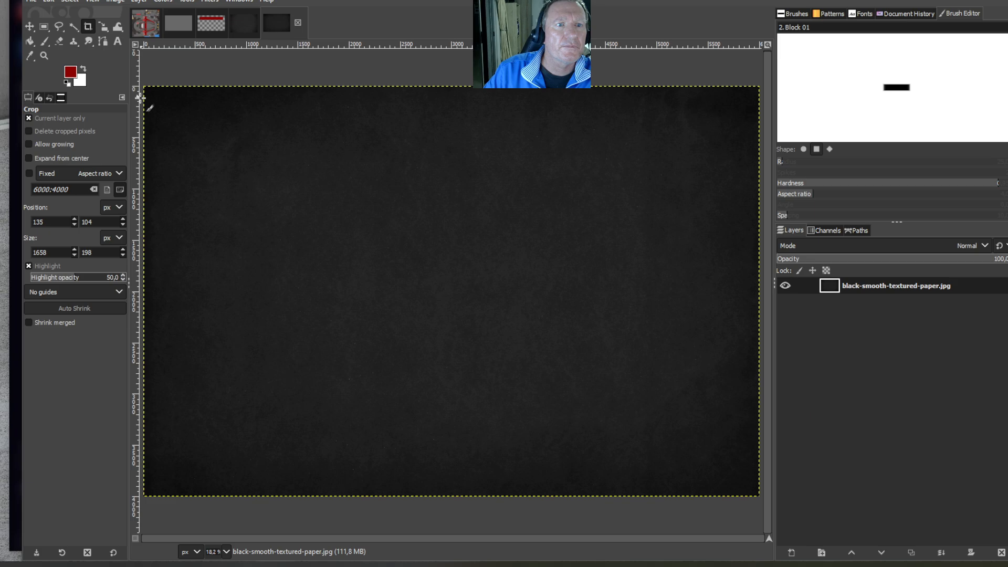
pyautogui.moveTo(152, 115); pyautogui.dragTo(751, 133)
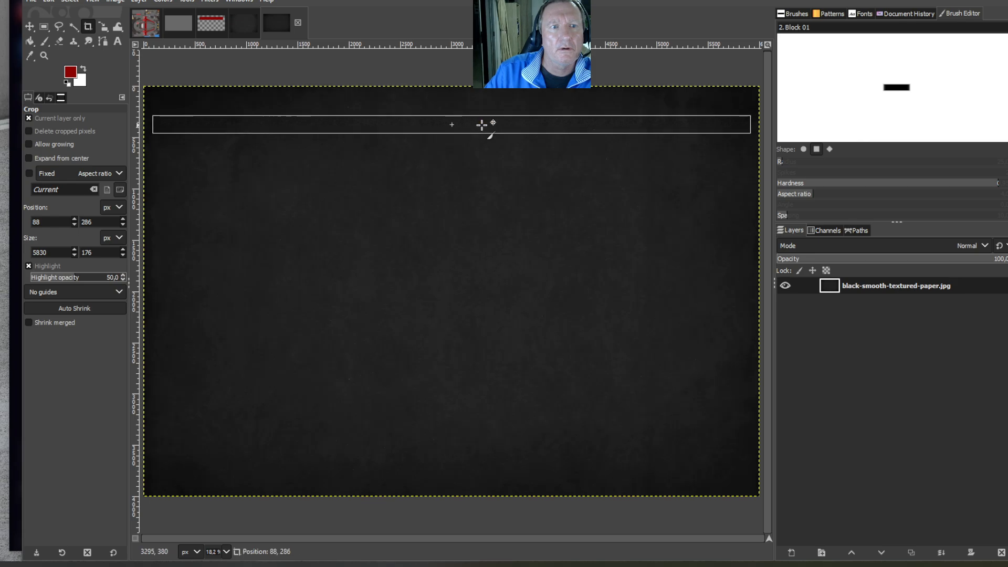
pyautogui.click(481, 125)
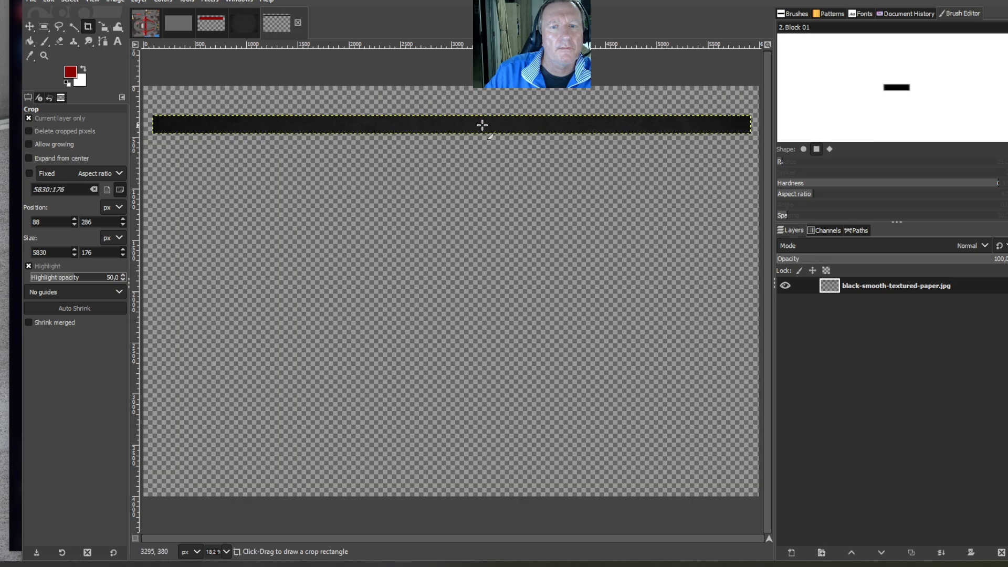
# Copy the full-width black strip and try pasting it into the car livery template on Base Paint
pyautogui.click(49, 2)
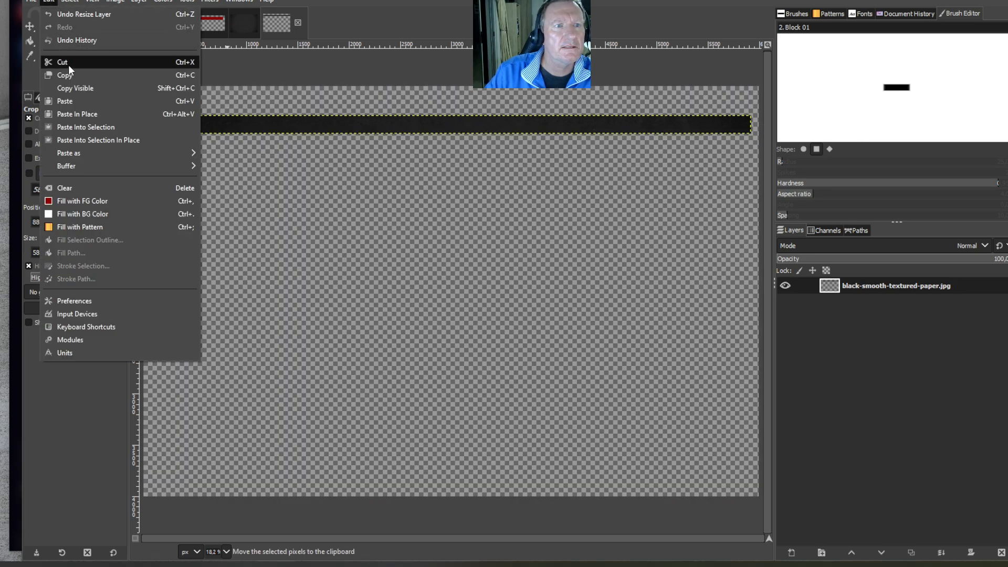
pyautogui.click(68, 75)
pyautogui.click(147, 34)
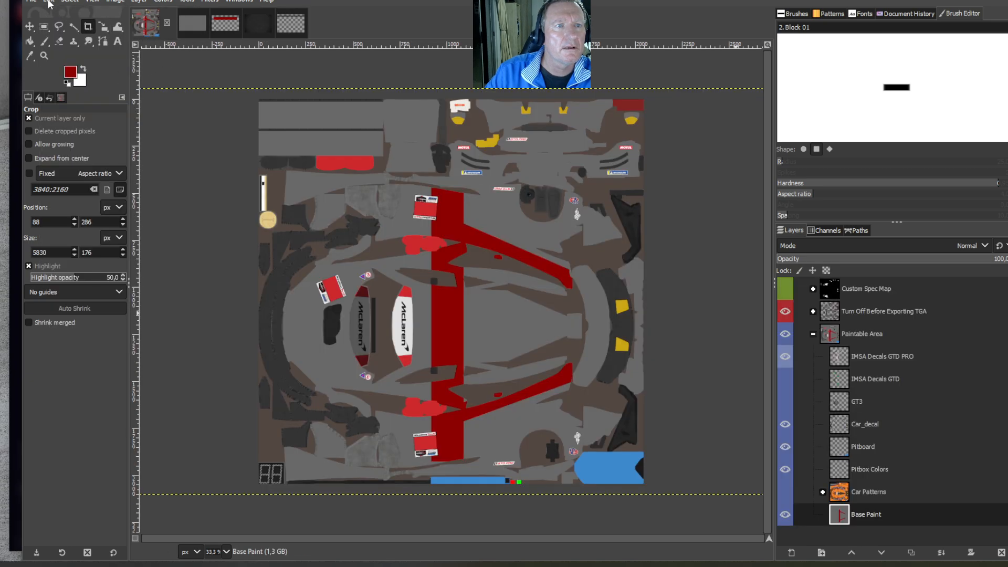
pyautogui.click(49, 2)
pyautogui.click(71, 104)
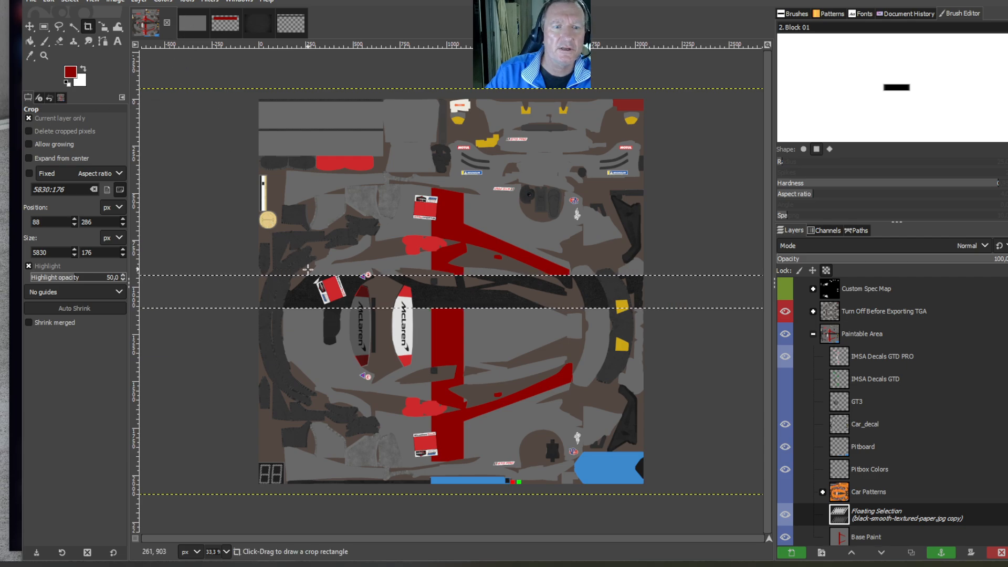
# Undo the pasted strip in the livery template and the crop of the black textured paper
pyautogui.click(49, 1)
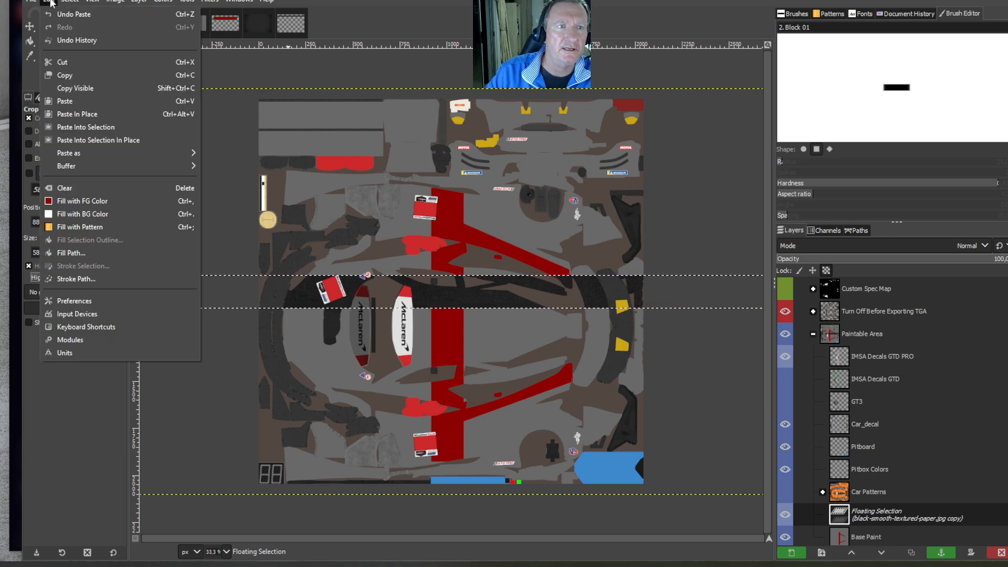
pyautogui.click(60, 12)
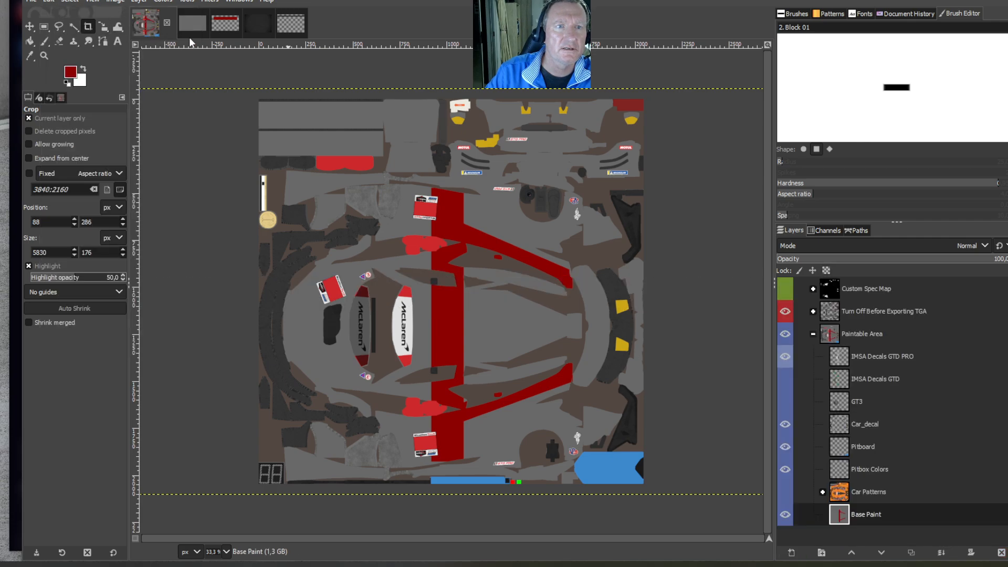
pyautogui.click(276, 24)
pyautogui.click(49, 1)
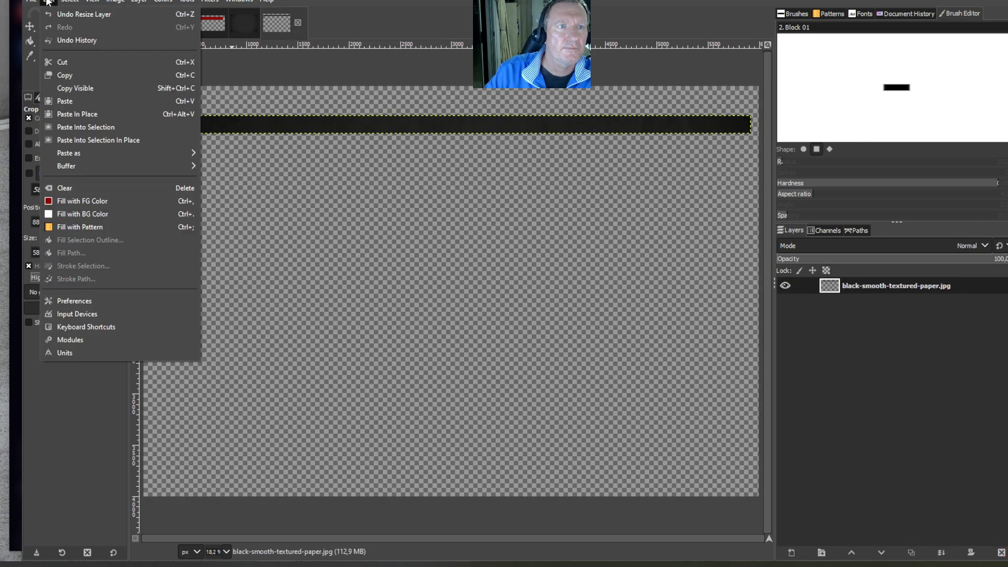
pyautogui.click(51, 11)
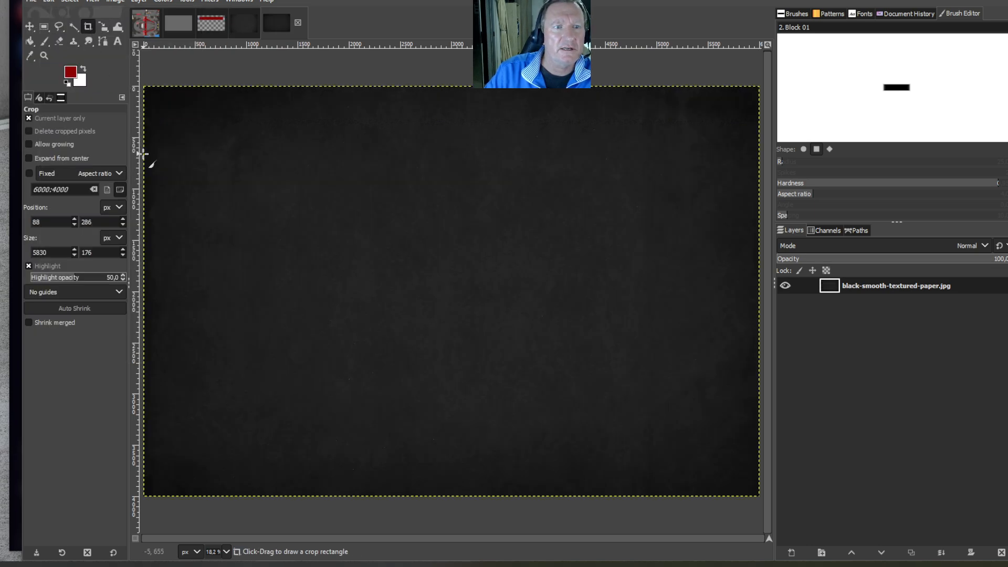
# Crop the black textured paper to a strip of about 2739 × 137 px starting at its left edge, and copy the strip
pyautogui.moveTo(143, 155); pyautogui.dragTo(424, 168)
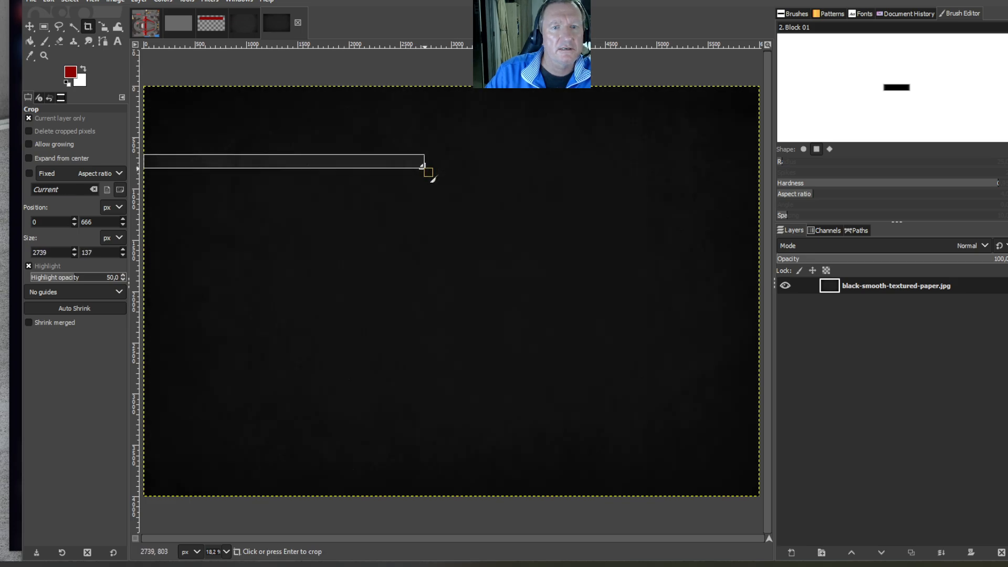
pyautogui.click(389, 165)
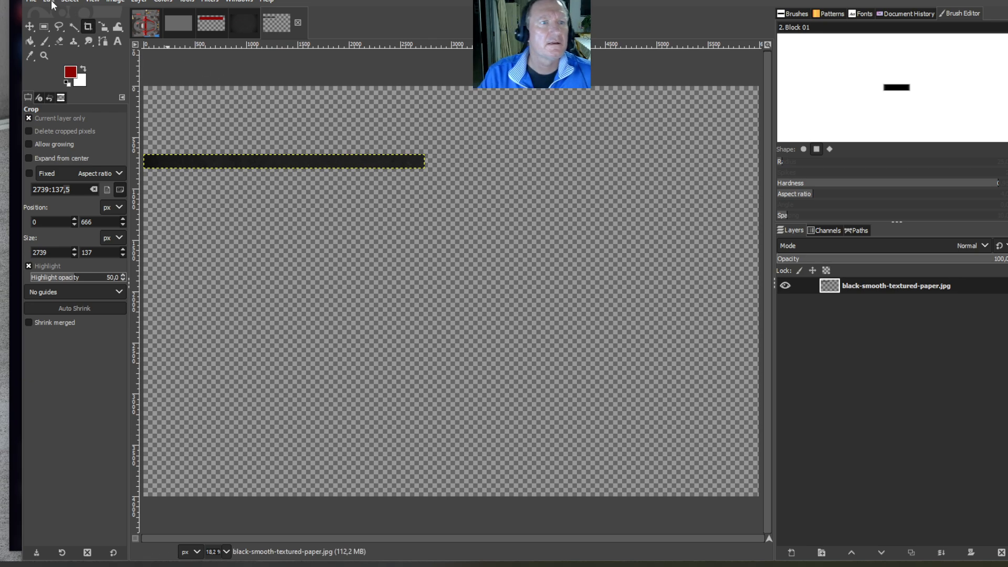
pyautogui.click(51, 3)
pyautogui.click(71, 74)
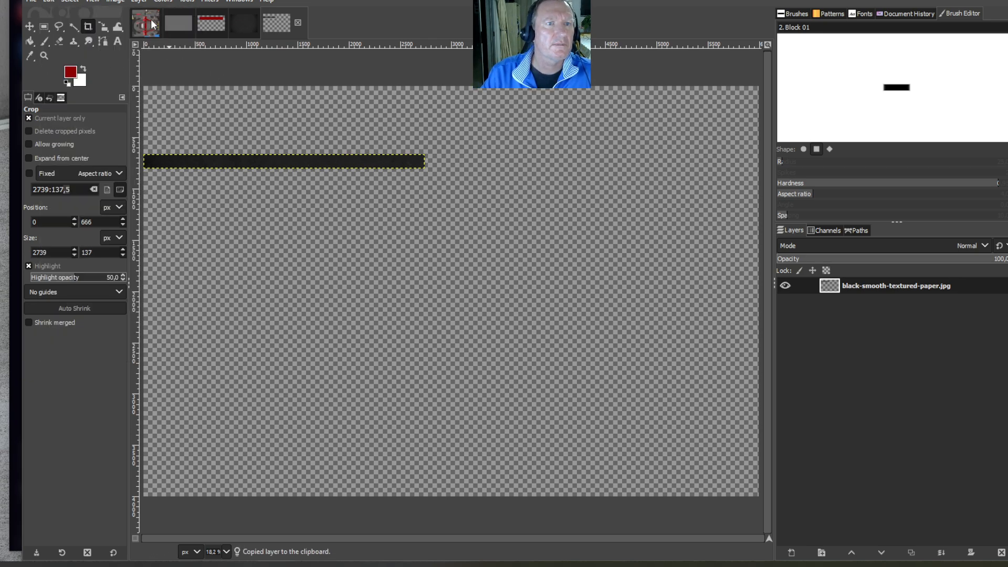
# Paste the shorter black strip into the car livery template as a floating selection over Base Paint
pyautogui.click(148, 23)
pyautogui.click(50, 1)
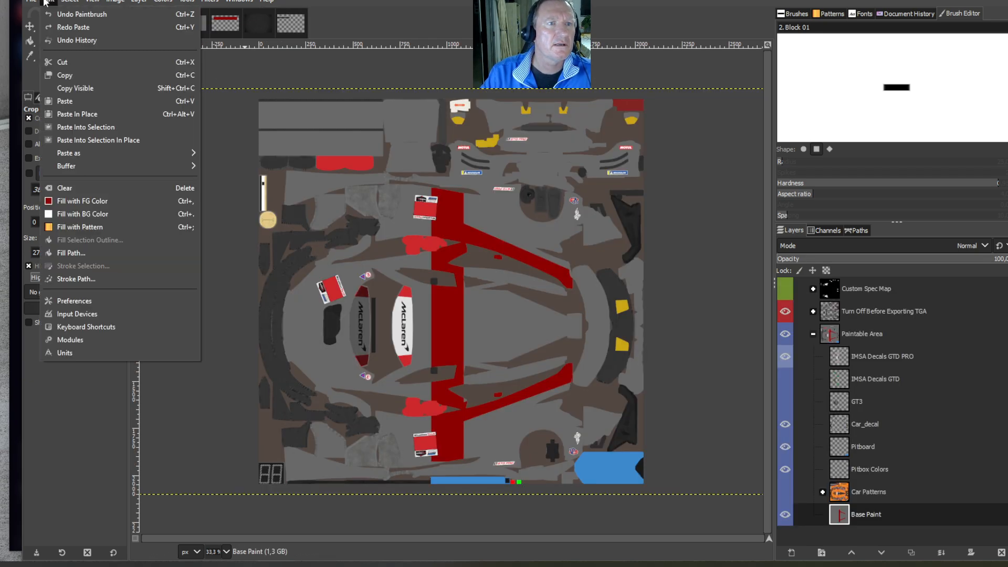
pyautogui.click(70, 99)
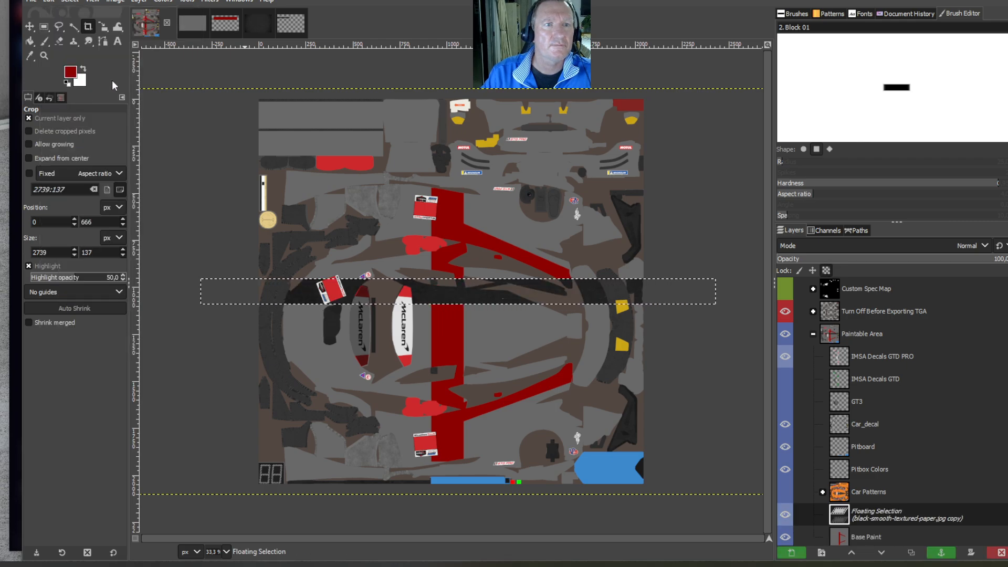
# Rotate the pasted black strip 90° clockwise so it stands upright
pyautogui.click(140, 2)
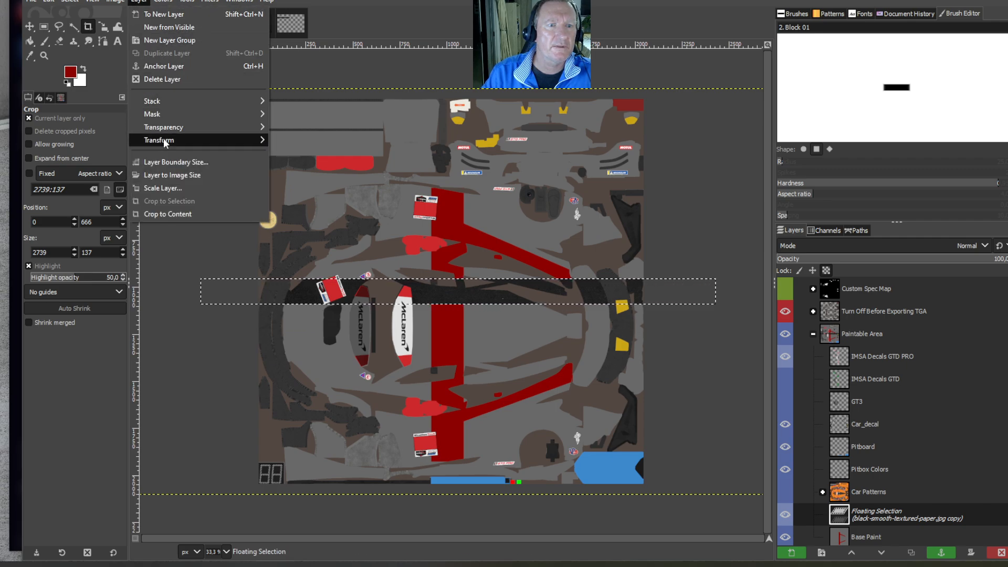
pyautogui.moveTo(163, 137)
pyautogui.click(291, 152)
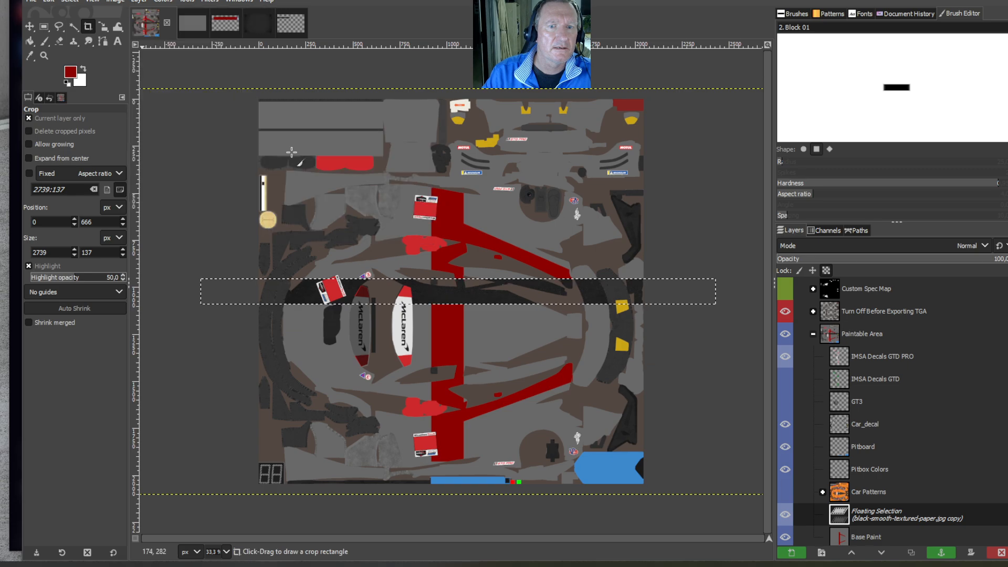
pyautogui.click(140, 2)
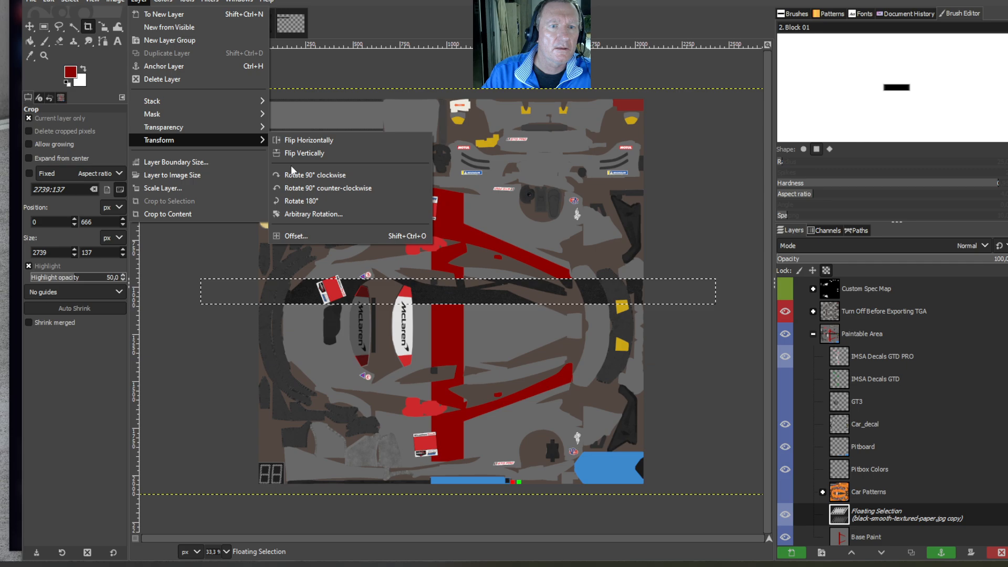
pyautogui.moveTo(240, 140)
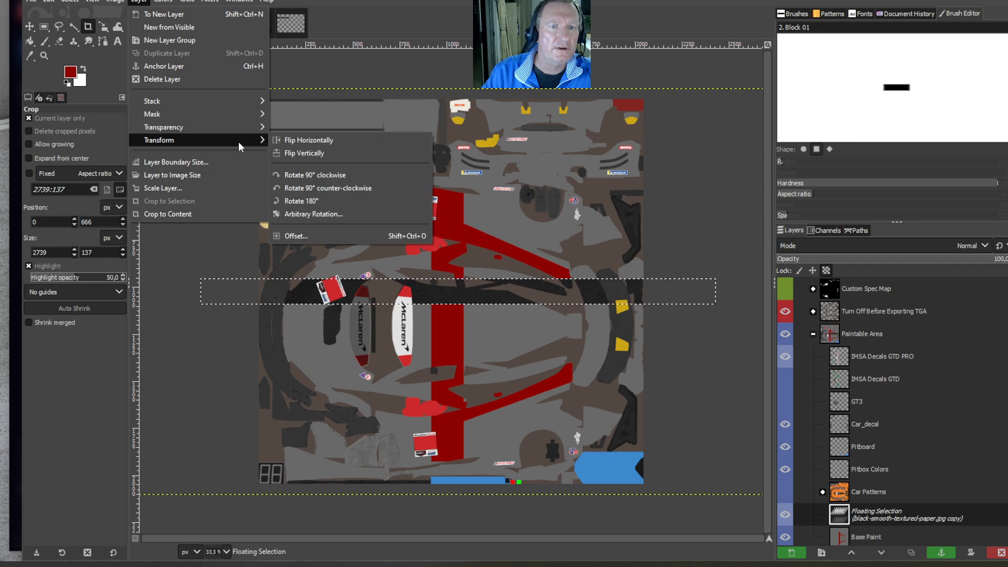
pyautogui.click(312, 177)
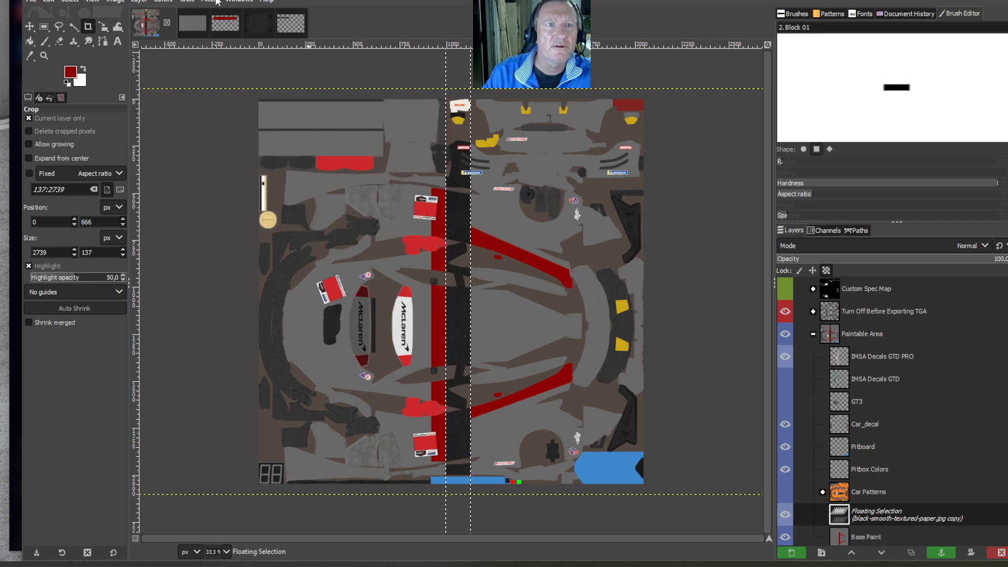
# Scale the black strip to about 72 × 1443 px and centre it along the dark red upright stripe
pyautogui.click(188, 1)
pyautogui.moveTo(225, 40)
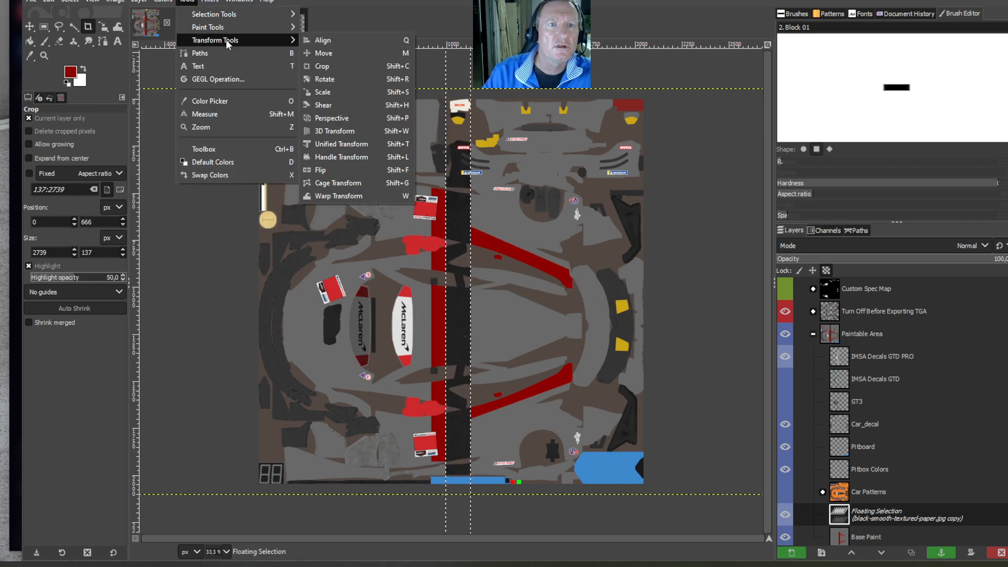
pyautogui.click(322, 92)
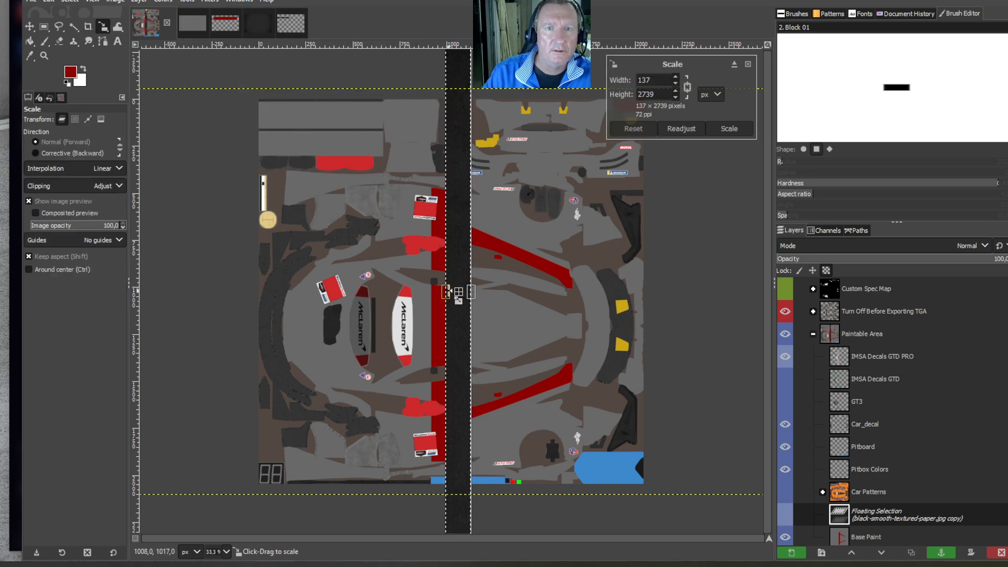
pyautogui.moveTo(455, 292); pyautogui.dragTo(457, 195)
pyautogui.moveTo(468, 461); pyautogui.dragTo(469, 302)
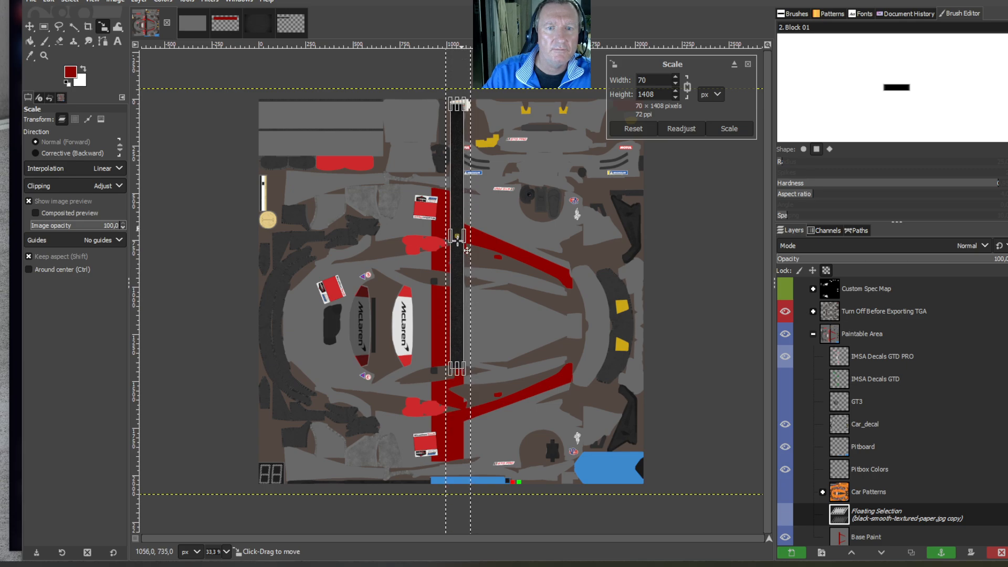
pyautogui.moveTo(468, 251); pyautogui.dragTo(454, 327)
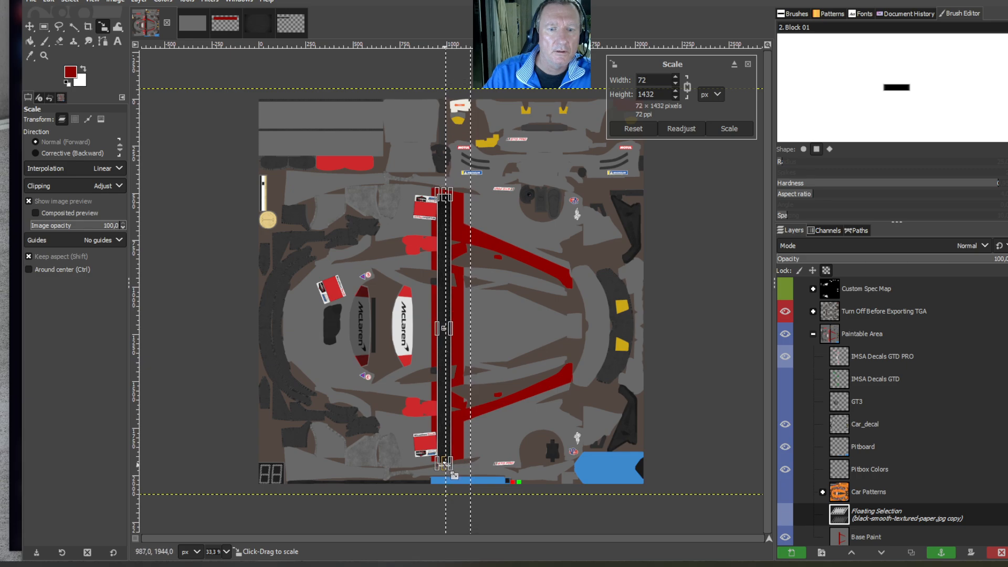
pyautogui.moveTo(454, 475); pyautogui.dragTo(454, 477)
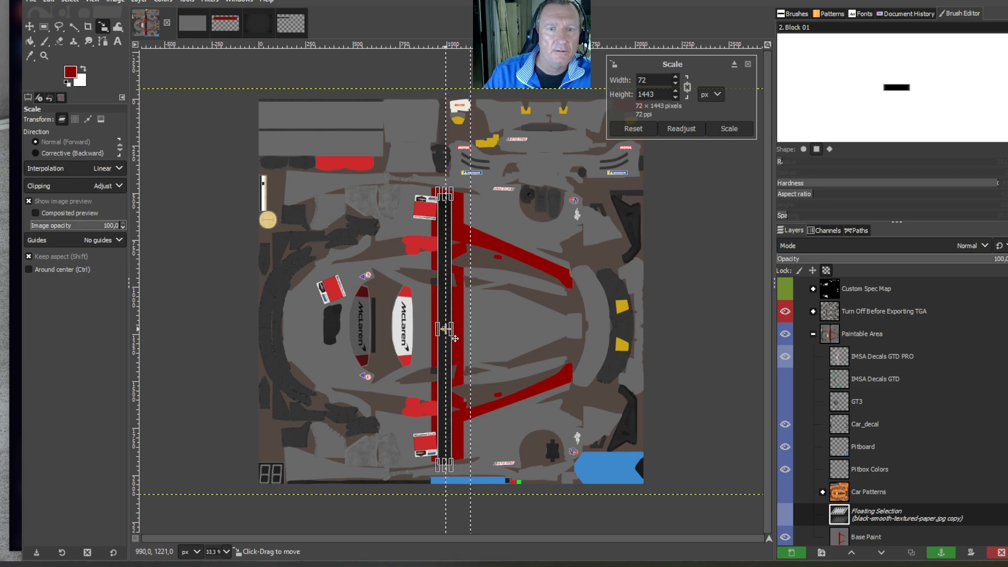
pyautogui.moveTo(454, 339); pyautogui.dragTo(460, 335)
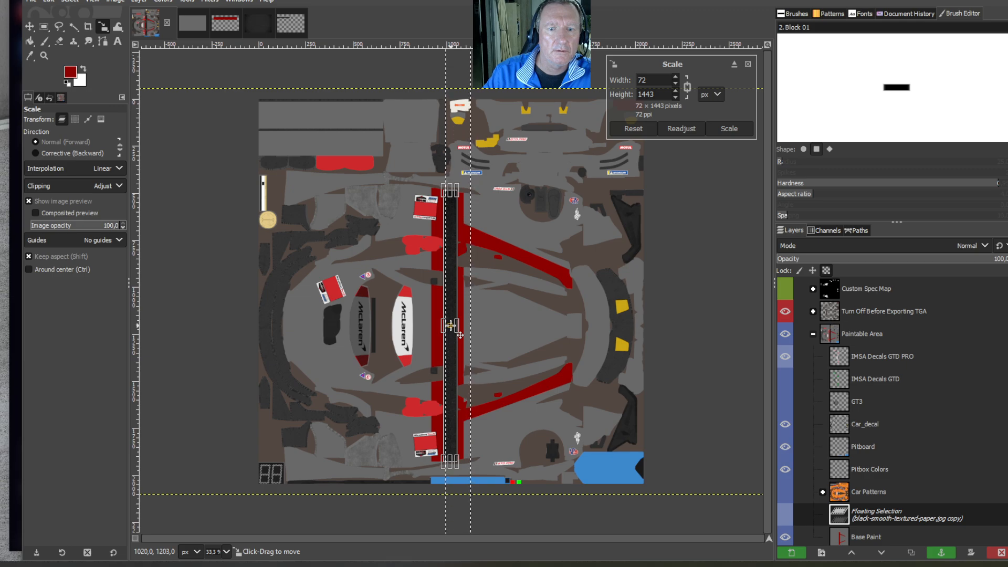
# Apply the scaling and anchor the floating black strip to Base Paint
pyautogui.click(30, 40)
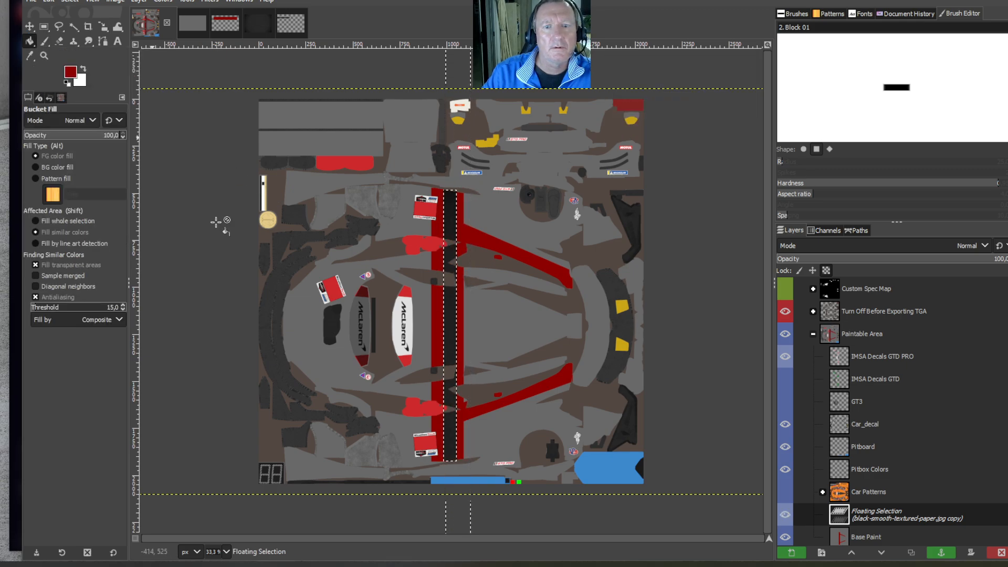
pyautogui.rightClick(878, 515)
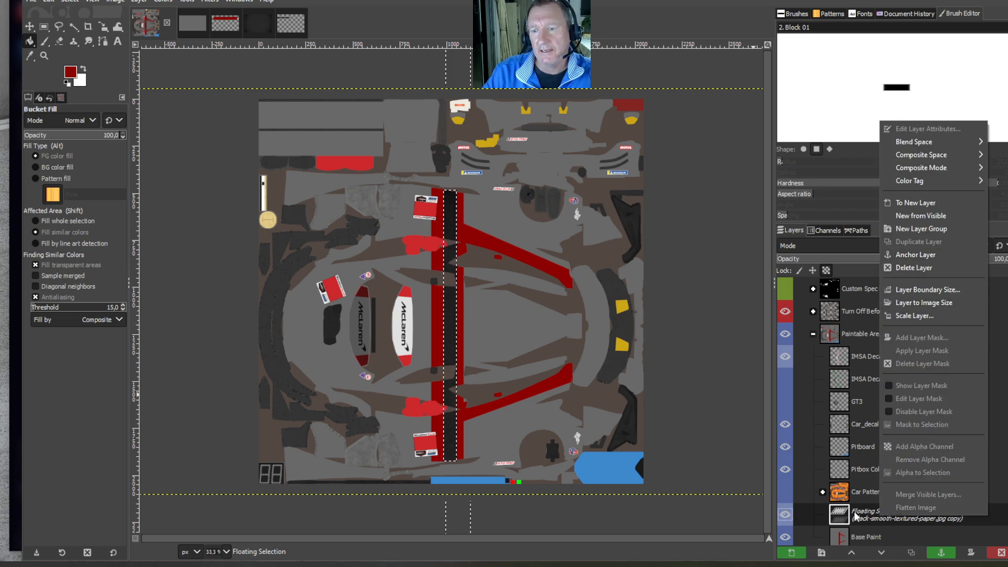
pyautogui.click(930, 256)
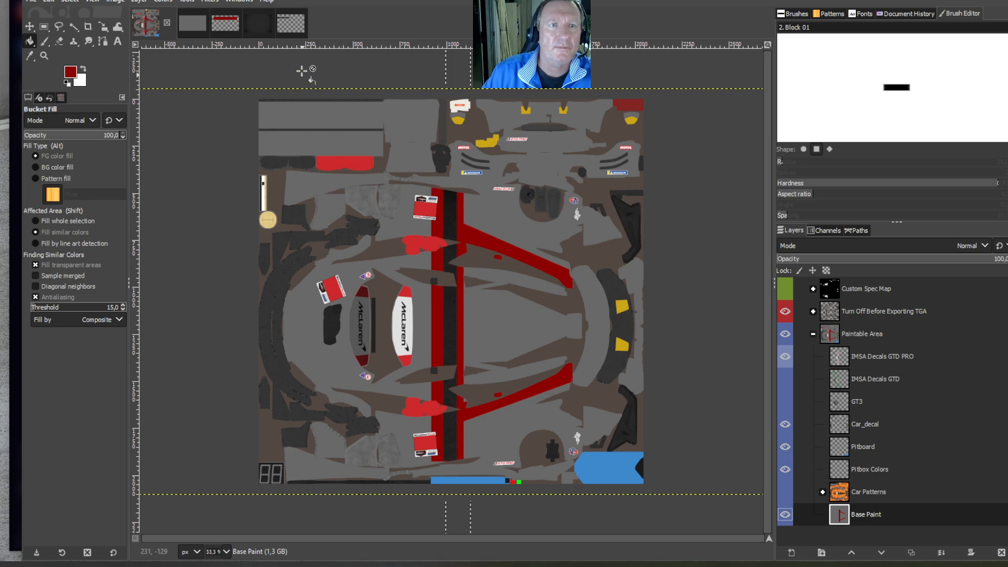
# Paste the black textured strip over Base Paint as a floating selection and rotate it about 24.58° clockwise
pyautogui.click(51, 5)
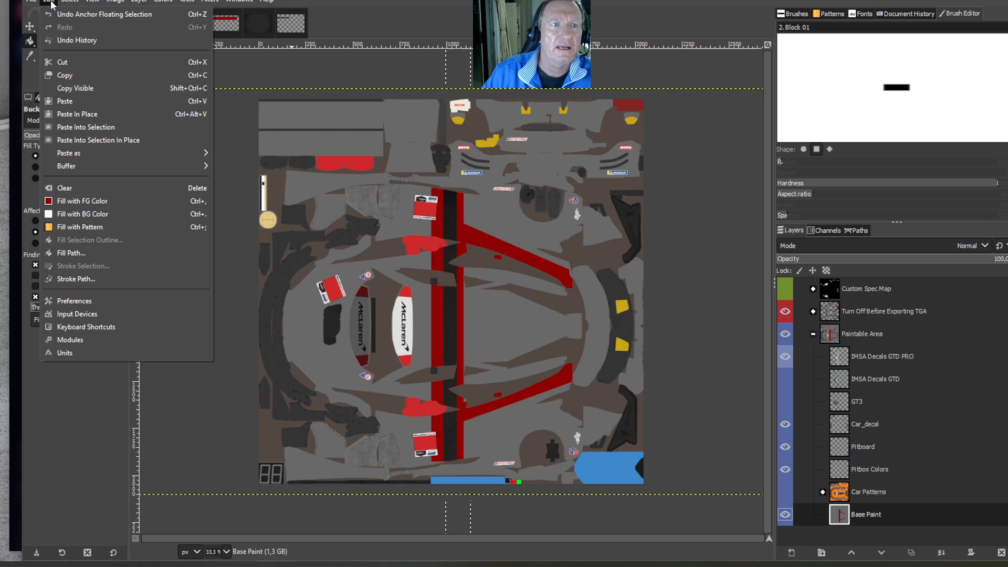
pyautogui.click(74, 100)
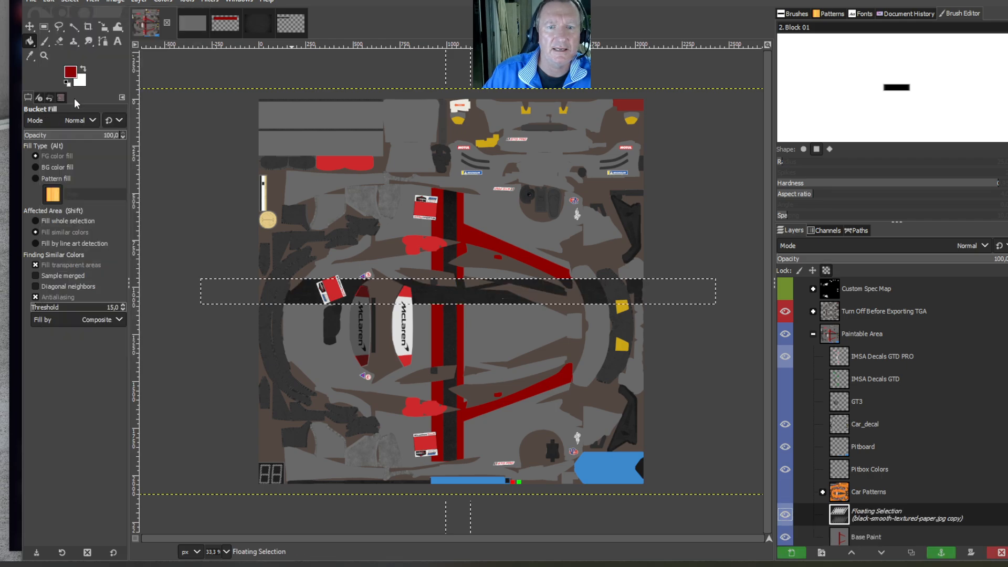
pyautogui.click(188, 2)
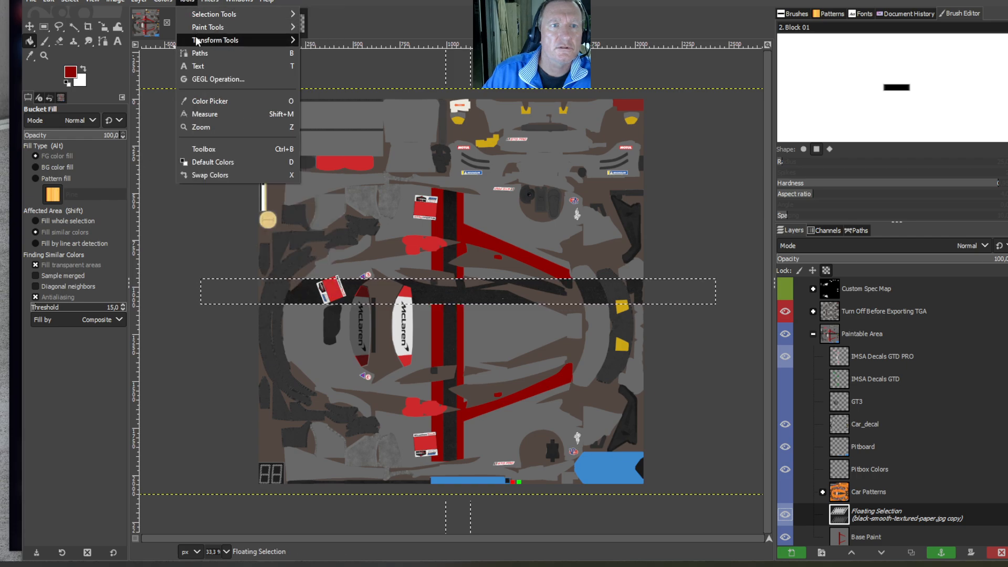
pyautogui.moveTo(223, 39)
pyautogui.click(323, 79)
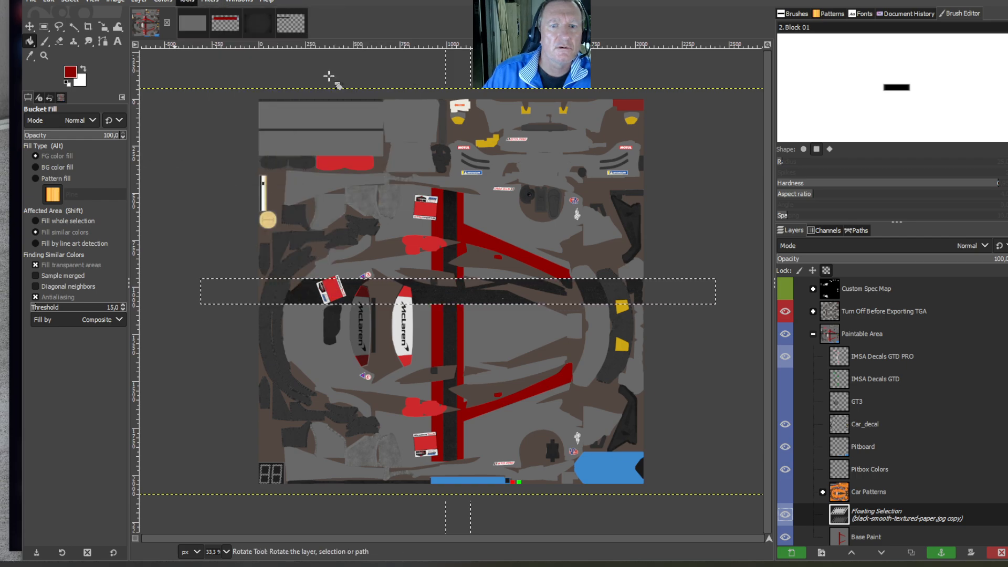
pyautogui.moveTo(402, 300); pyautogui.dragTo(413, 277)
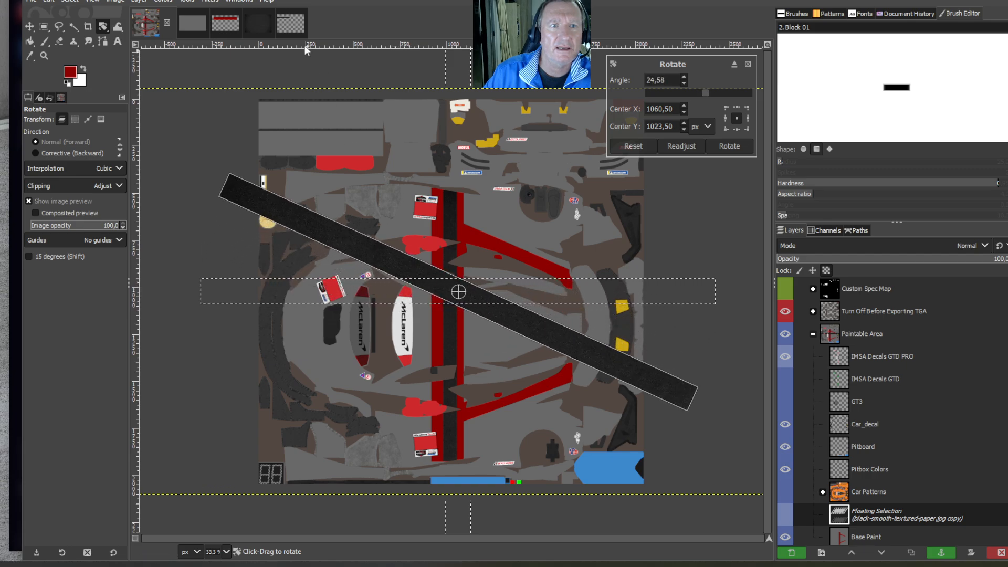
# Scale the rotated black strip to about 1238 × 614 px and place it diagonally, ending at the lower round decal beside the grey McLaren panel
pyautogui.click(187, 2)
pyautogui.moveTo(215, 40)
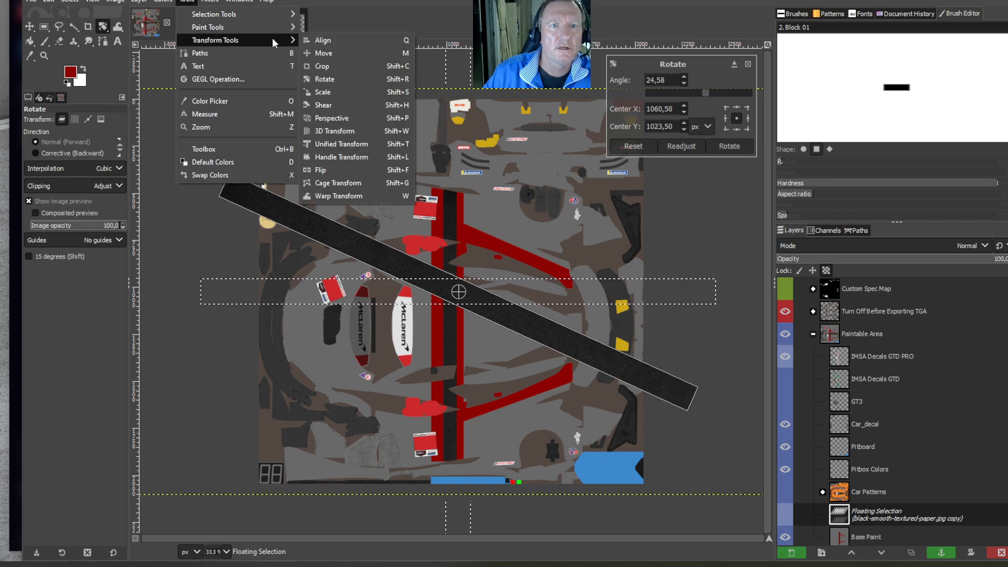
pyautogui.click(328, 88)
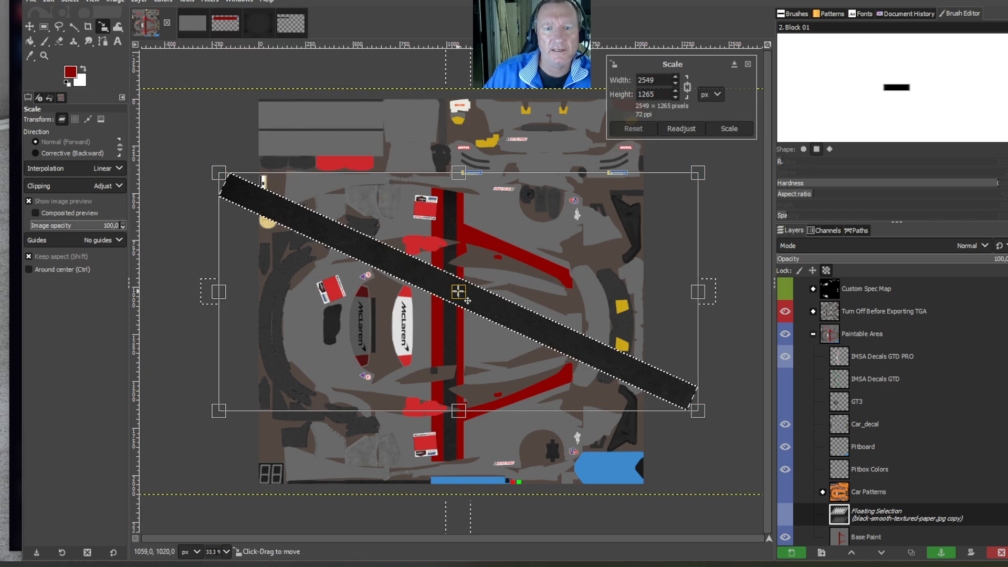
pyautogui.moveTo(457, 294); pyautogui.dragTo(412, 425)
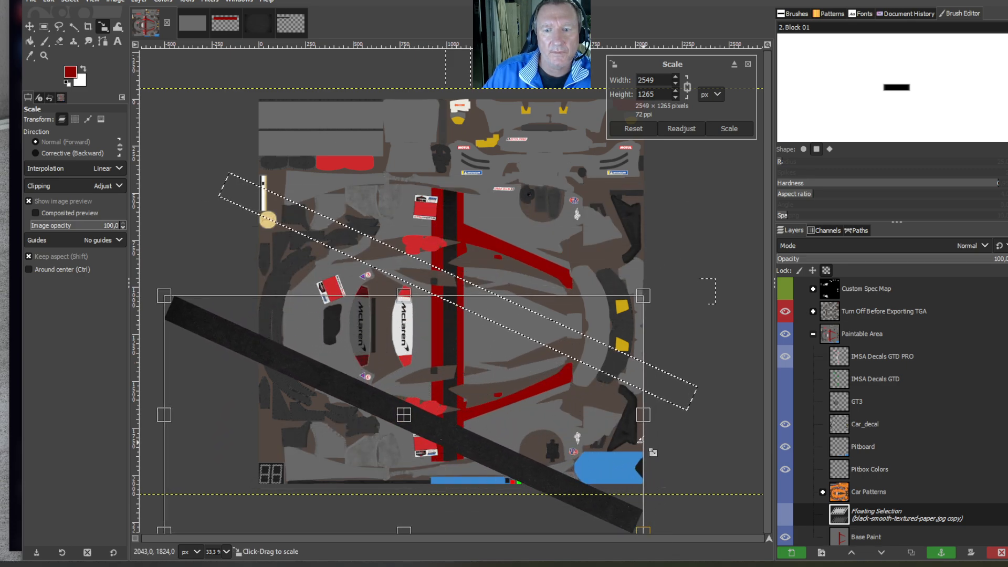
pyautogui.moveTo(649, 522); pyautogui.dragTo(375, 391)
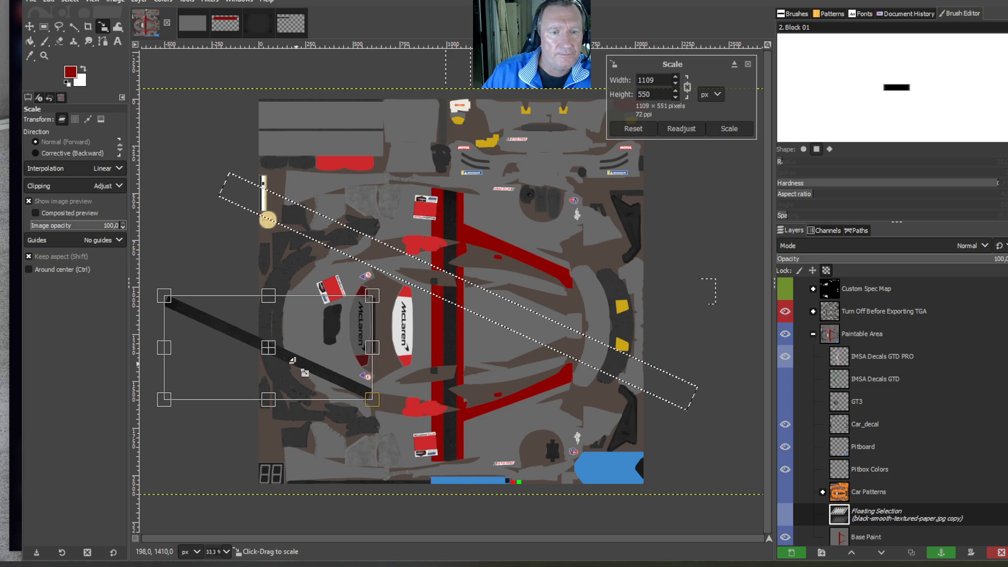
pyautogui.moveTo(268, 348)
pyautogui.mouseDown()
pyautogui.moveTo(273, 310)
pyautogui.moveTo(280, 345)
pyautogui.mouseUp()
pyautogui.moveTo(173, 329); pyautogui.dragTo(147, 334)
pyautogui.moveTo(269, 343); pyautogui.dragTo(265, 339)
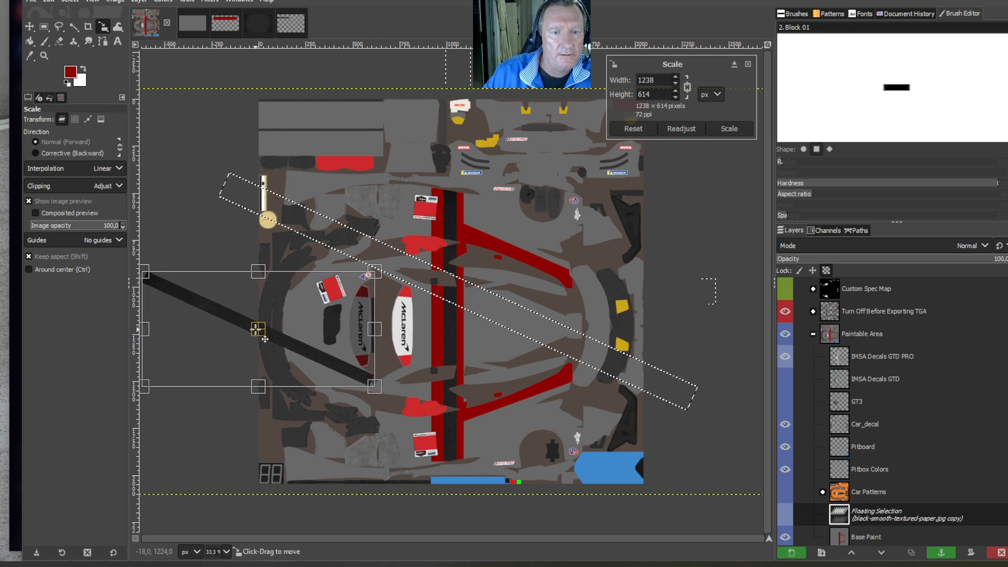
# Apply the scaling and anchor the lower diagonal black strip to Base Paint
pyautogui.click(30, 41)
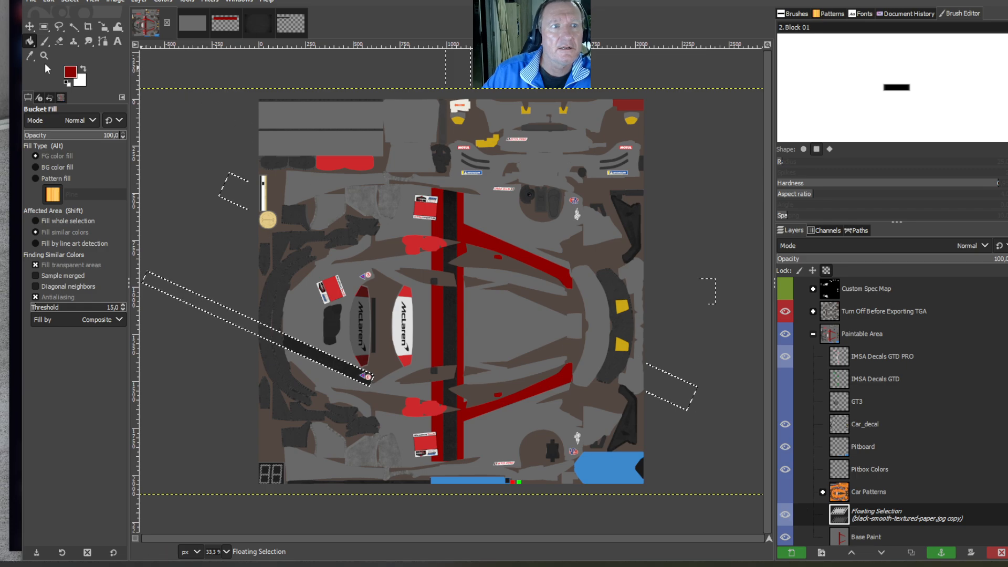
pyautogui.rightClick(889, 520)
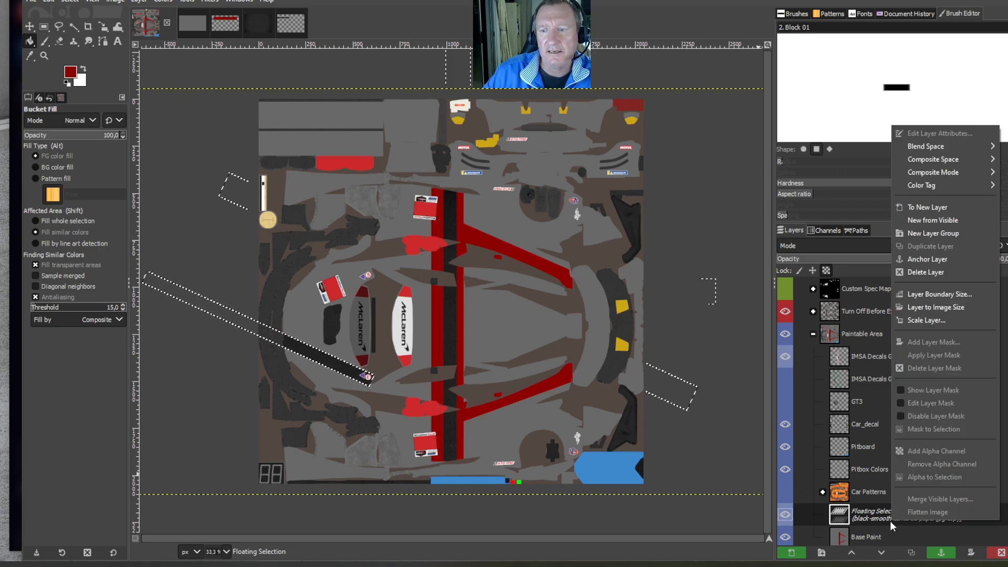
pyautogui.click(924, 259)
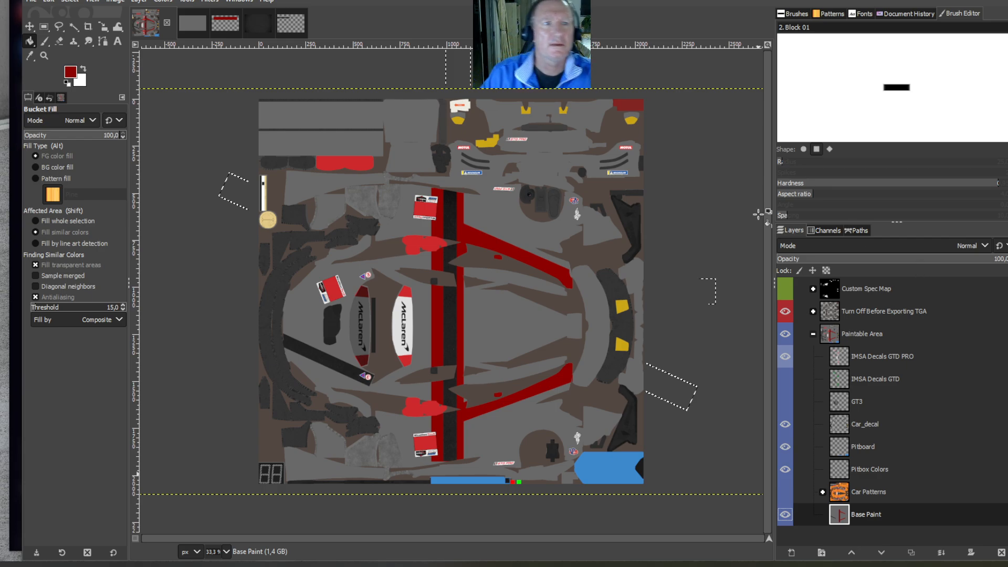
# Paste another copy of the black strip, scale it to about 1344 × 67 px and move it horizontally over the car's upper half
pyautogui.click(49, 2)
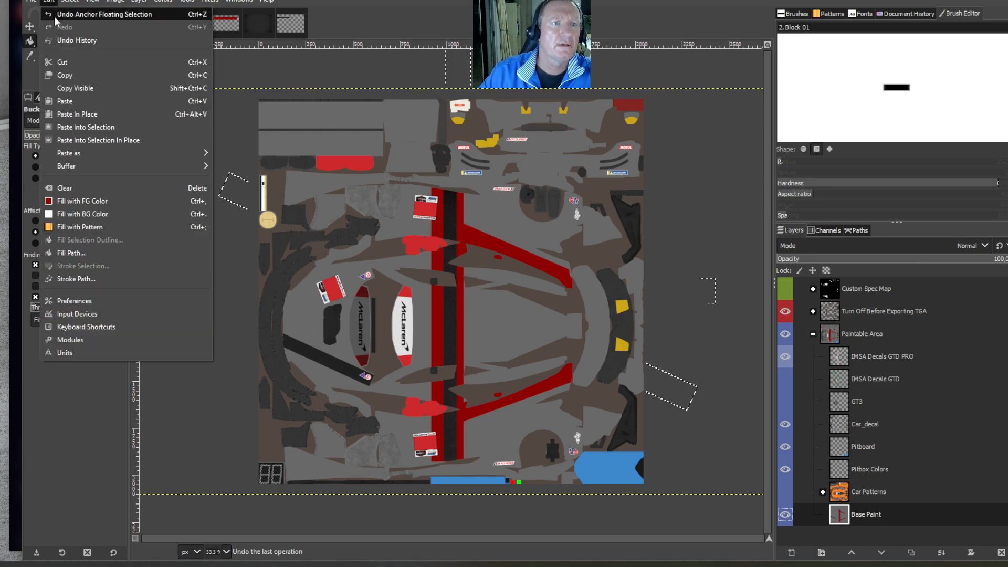
pyautogui.click(67, 102)
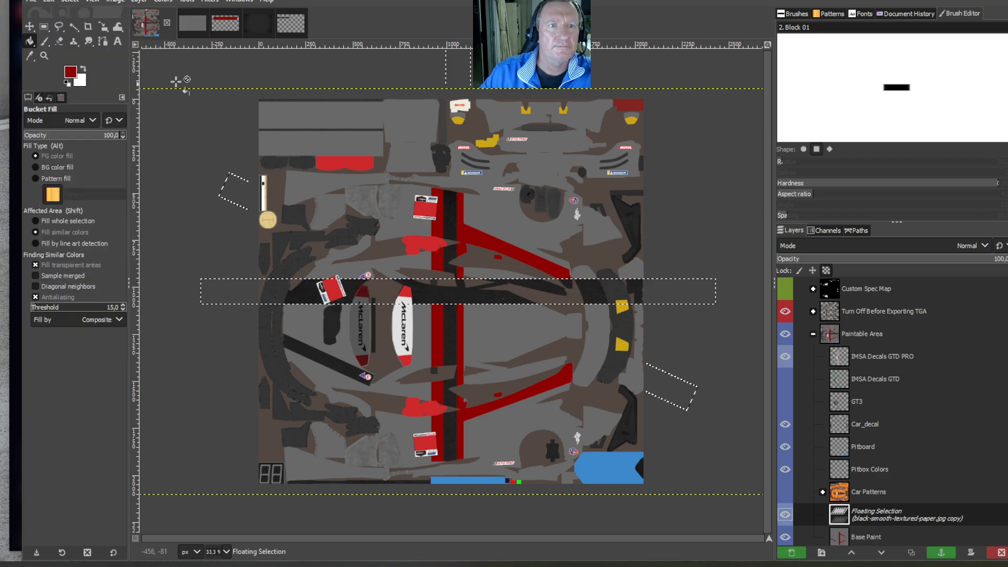
pyautogui.click(139, 2)
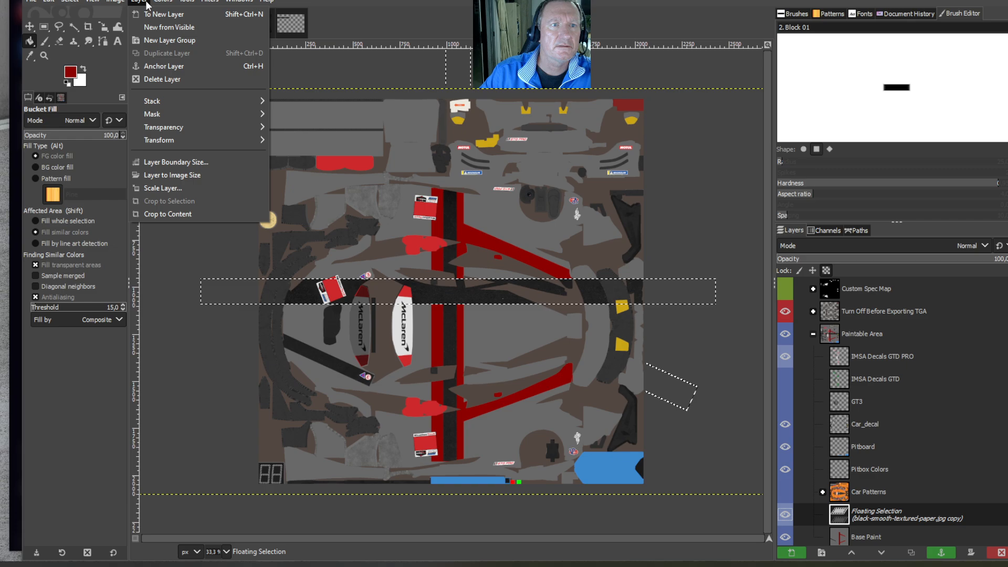
pyautogui.moveTo(187, 1)
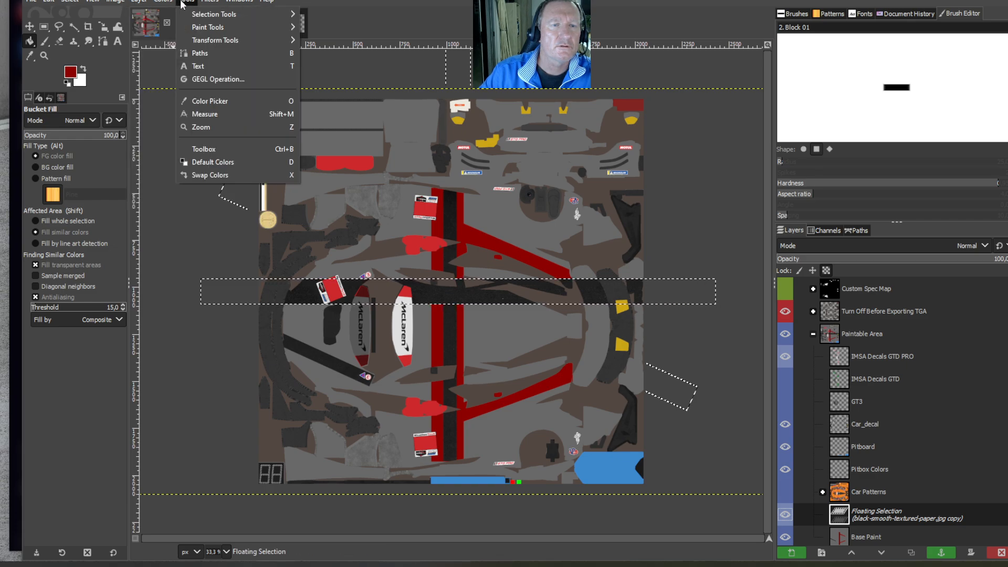
pyautogui.moveTo(229, 38)
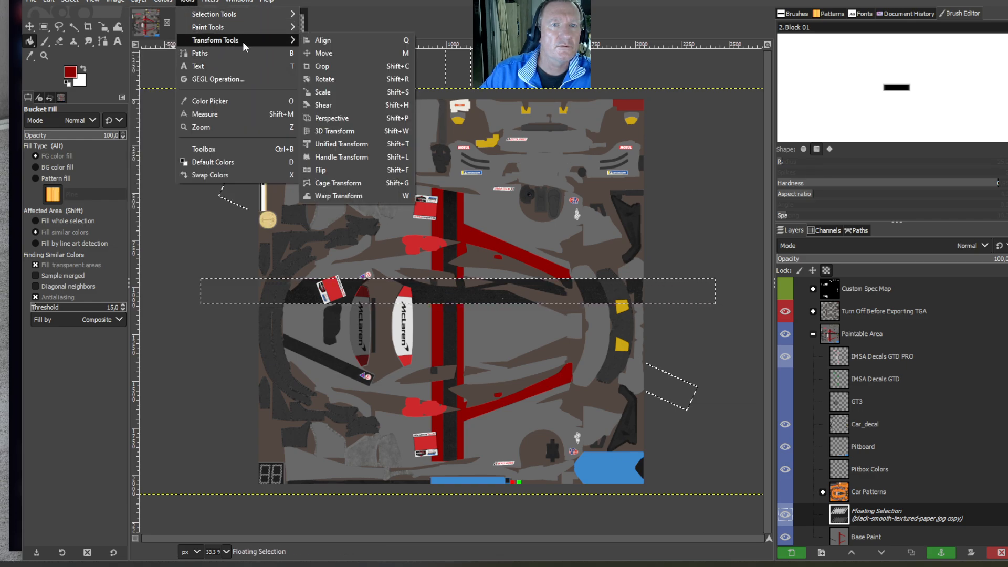
pyautogui.click(327, 90)
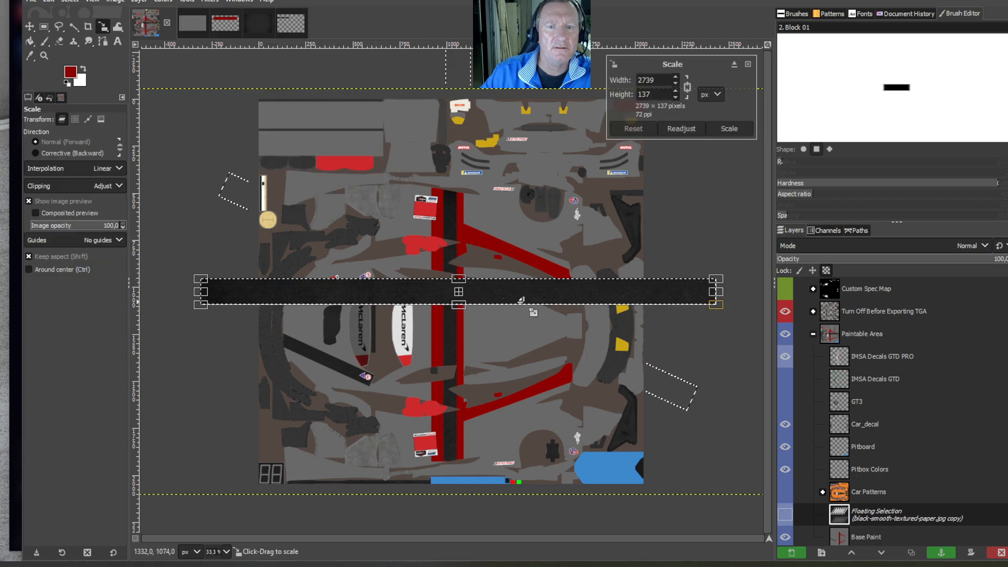
pyautogui.moveTo(719, 291); pyautogui.dragTo(544, 290)
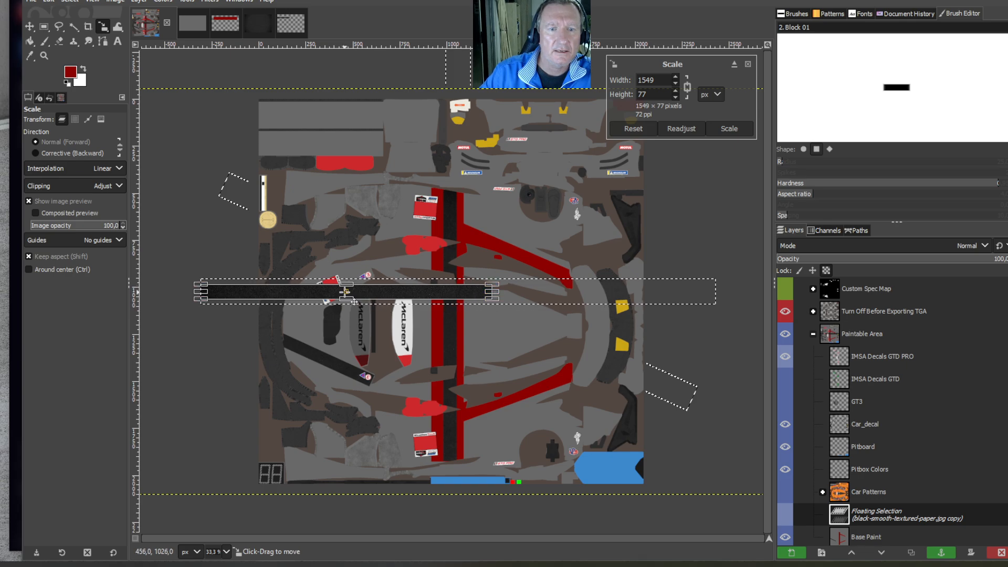
pyautogui.moveTo(346, 291); pyautogui.dragTo(330, 363)
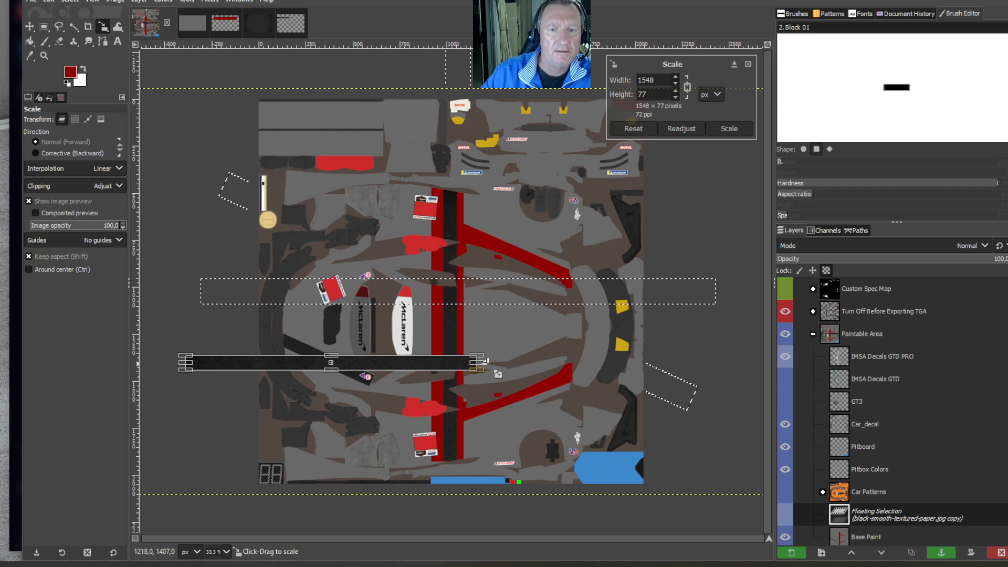
pyautogui.moveTo(478, 363); pyautogui.dragTo(441, 370)
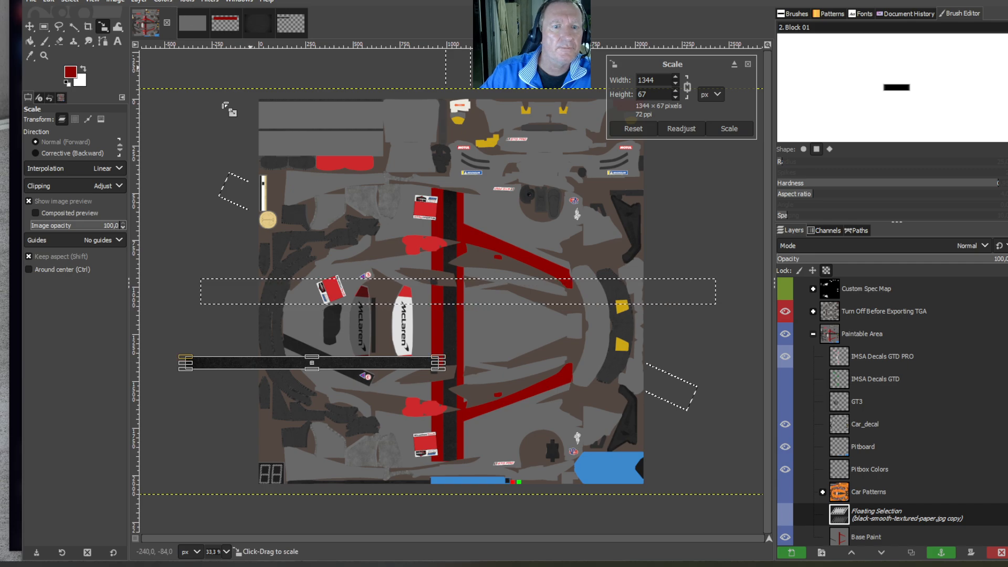
pyautogui.moveTo(326, 376); pyautogui.dragTo(318, 318)
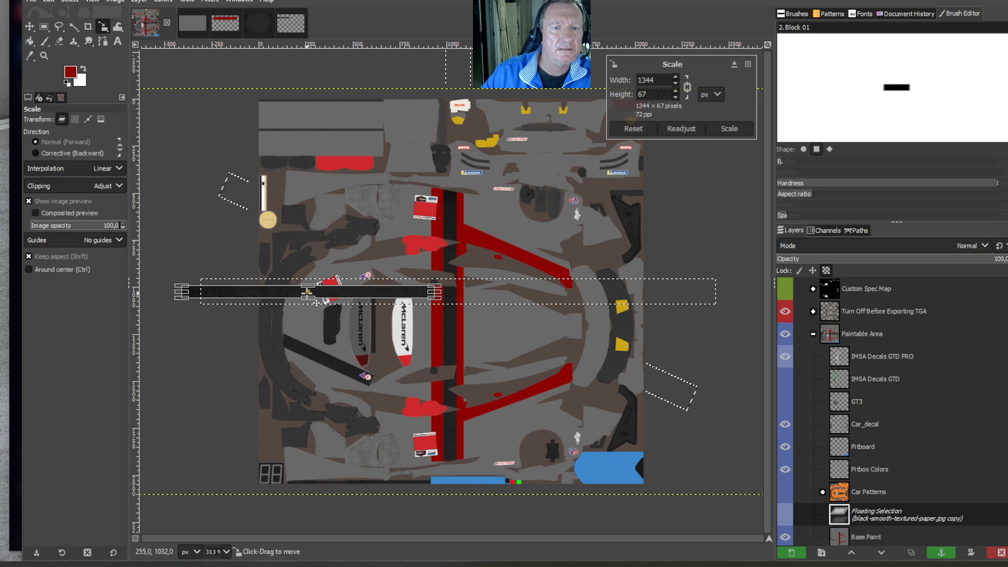
# Rotate the horizontal black strip to about -20.82° so it slopes opposite to the first diagonal strip
pyautogui.click(187, 1)
pyautogui.moveTo(216, 39)
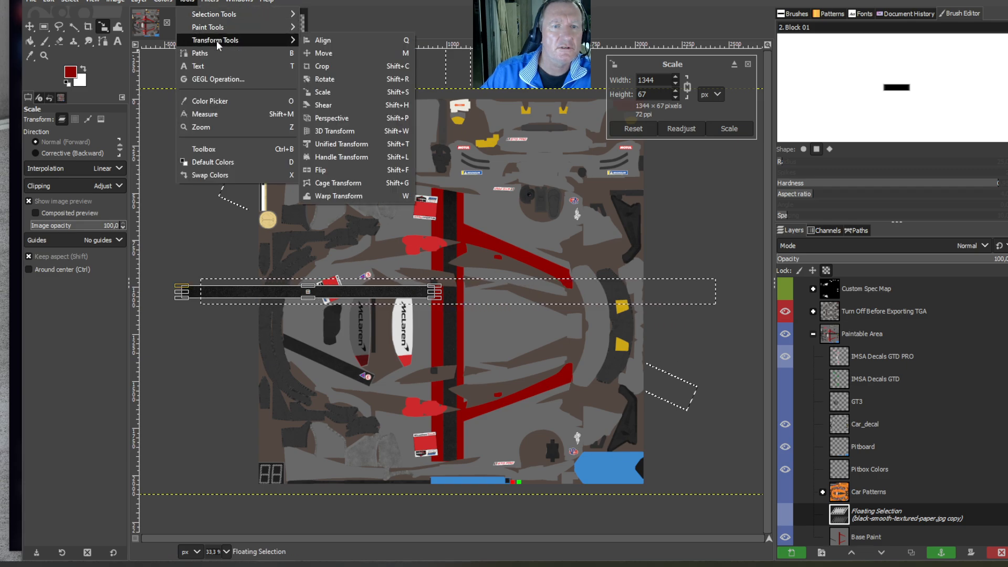
pyautogui.click(341, 68)
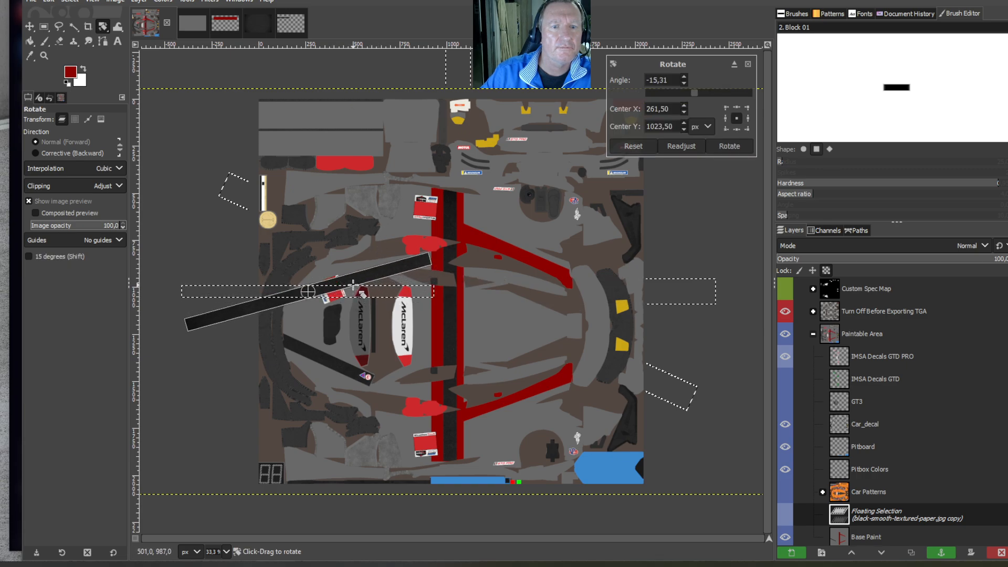
pyautogui.moveTo(353, 283); pyautogui.dragTo(352, 280)
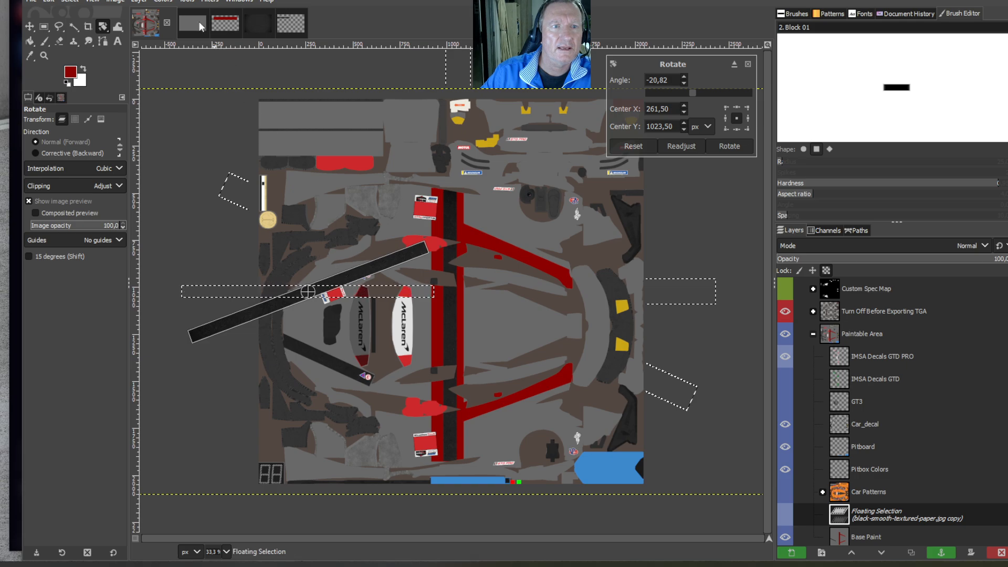
# Move the rotated strip so it ends at the upper round decal, mirroring the lower diagonal stripe, and anchor it to Base Paint
pyautogui.click(181, 2)
pyautogui.moveTo(238, 42)
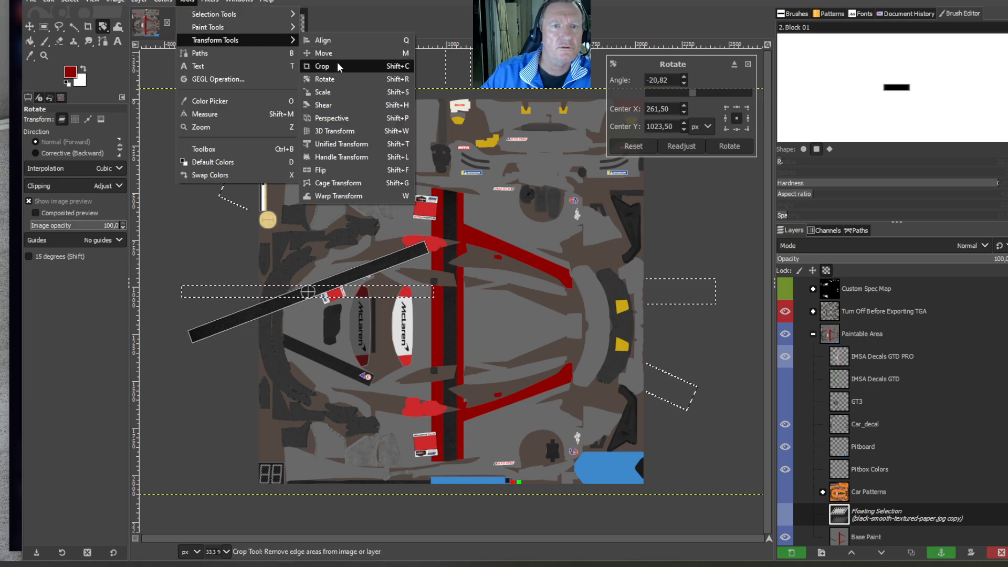
pyautogui.click(334, 92)
pyautogui.click(303, 293)
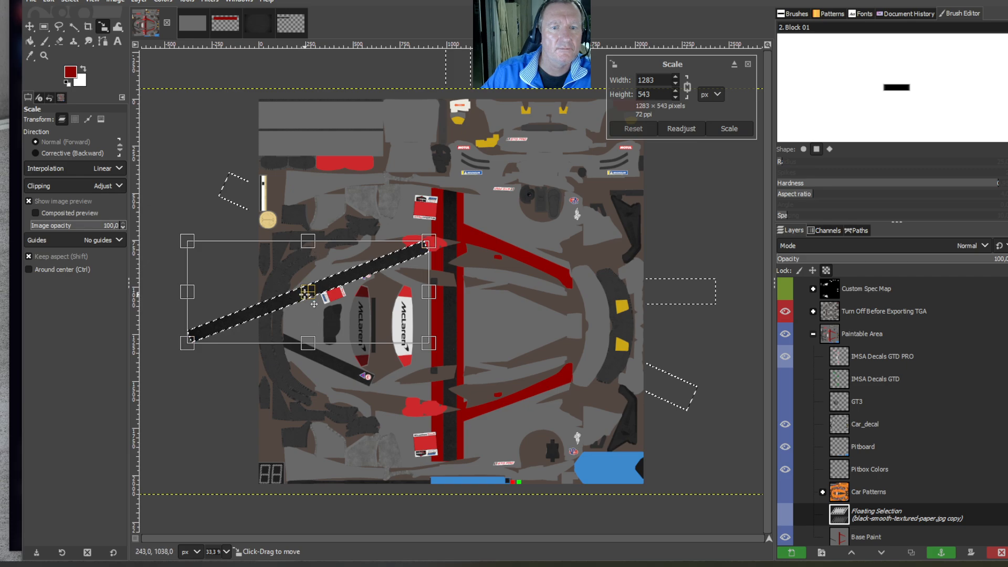
pyautogui.moveTo(313, 304); pyautogui.dragTo(262, 329)
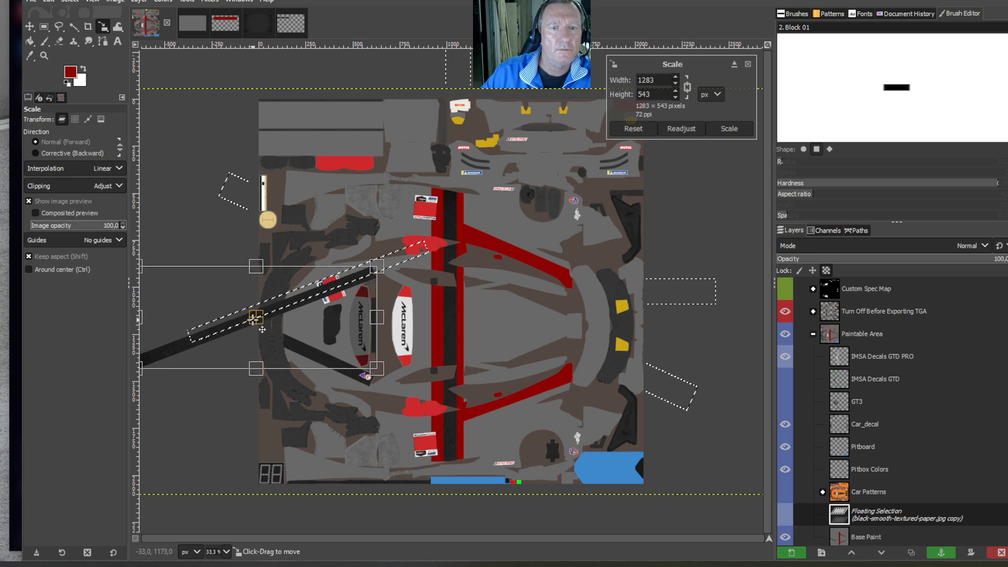
pyautogui.click(33, 39)
pyautogui.rightClick(880, 524)
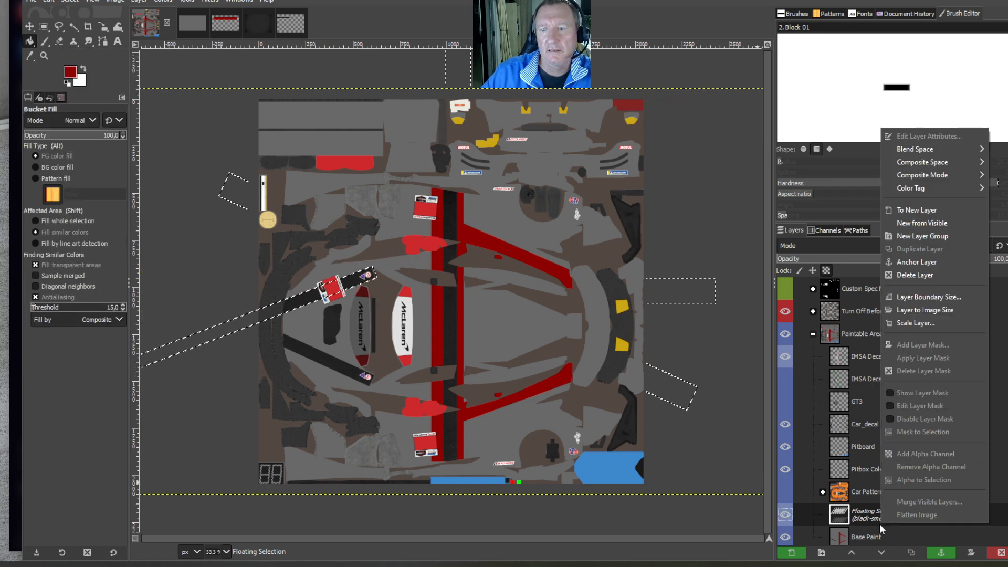
pyautogui.click(914, 263)
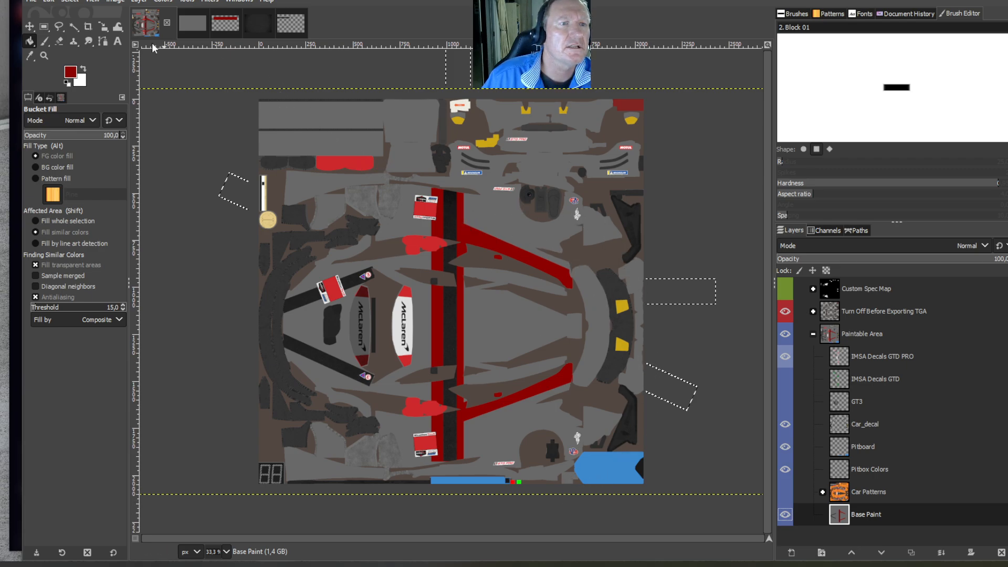
# Outline a Free Select area from the middle of the black centre stripe around the adjoining half of the car to the template's far edge
pyautogui.click(60, 24)
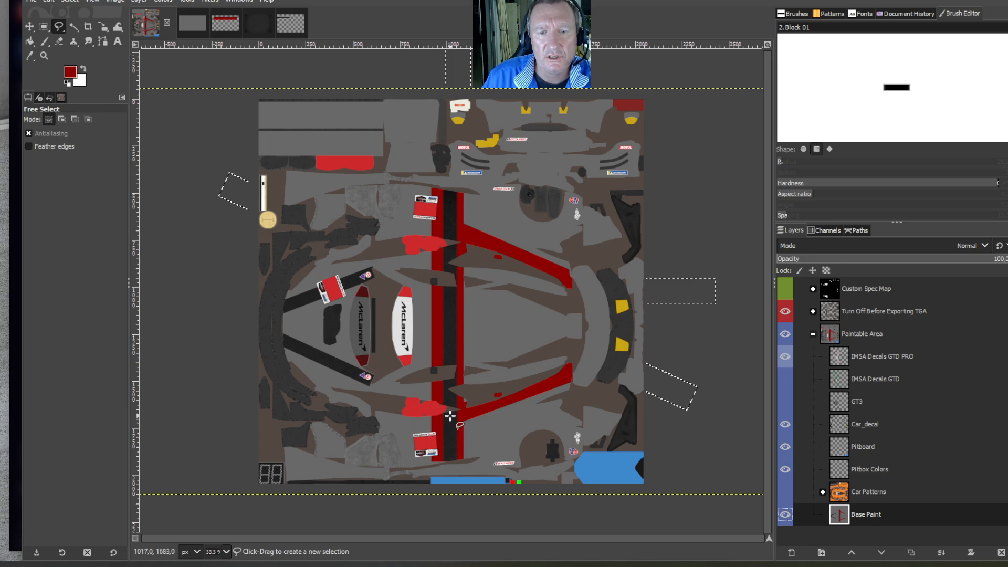
pyautogui.click(450, 450)
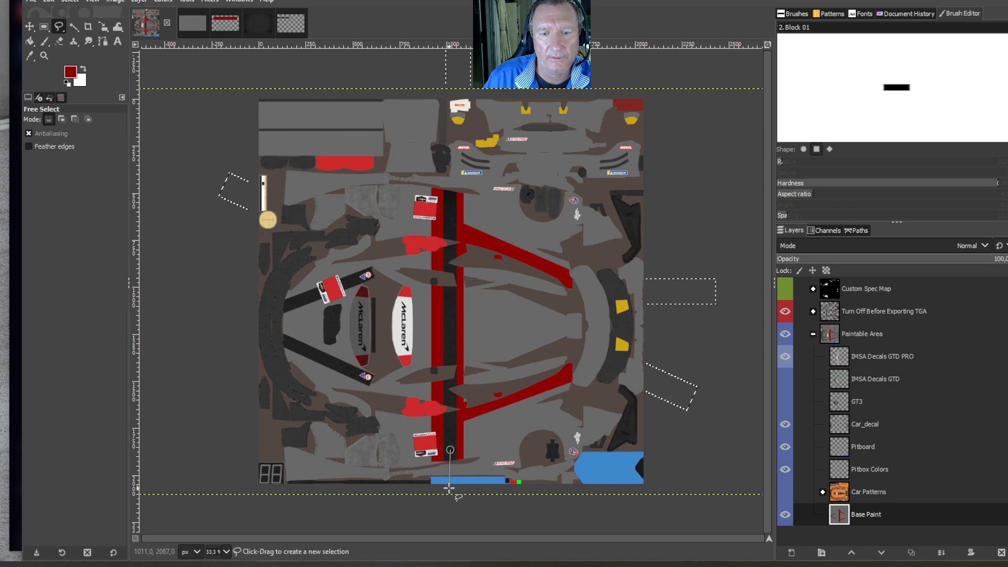
pyautogui.click(455, 461)
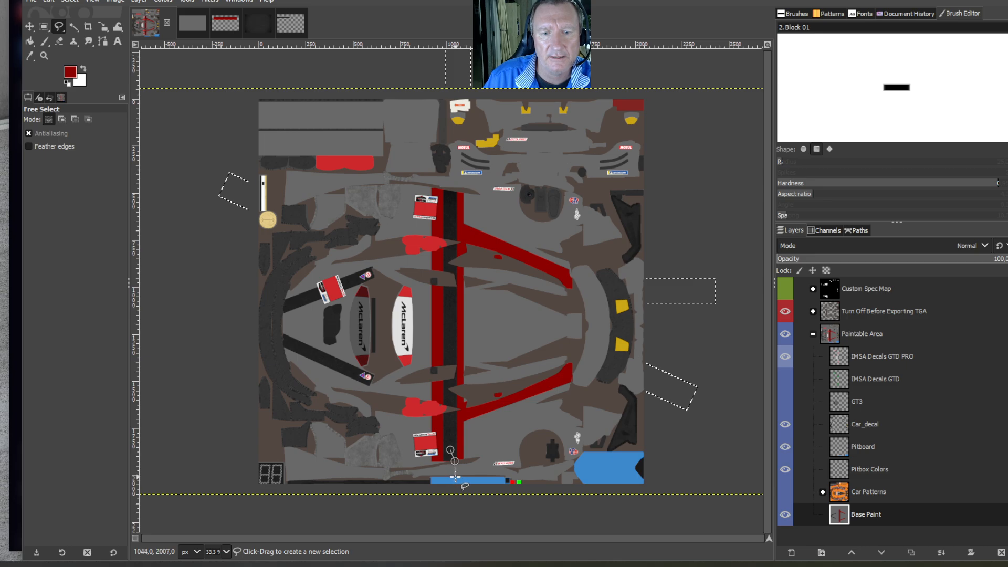
pyautogui.click(452, 491)
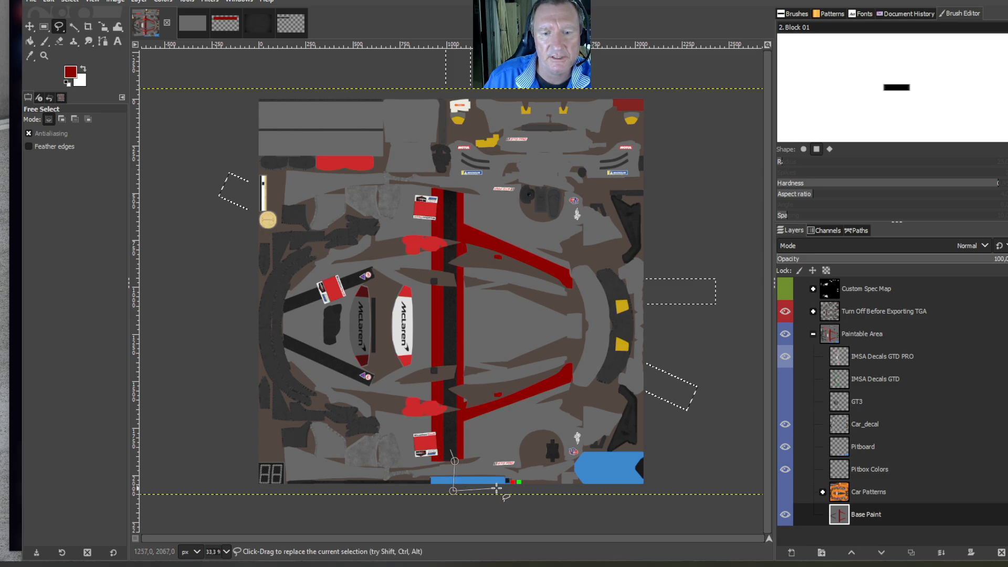
pyautogui.click(682, 493)
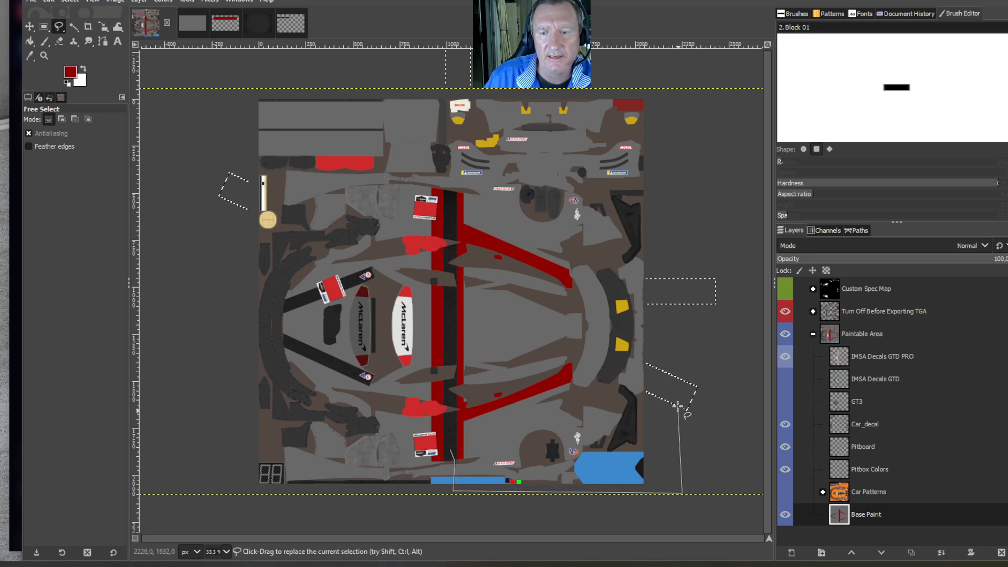
pyautogui.click(677, 189)
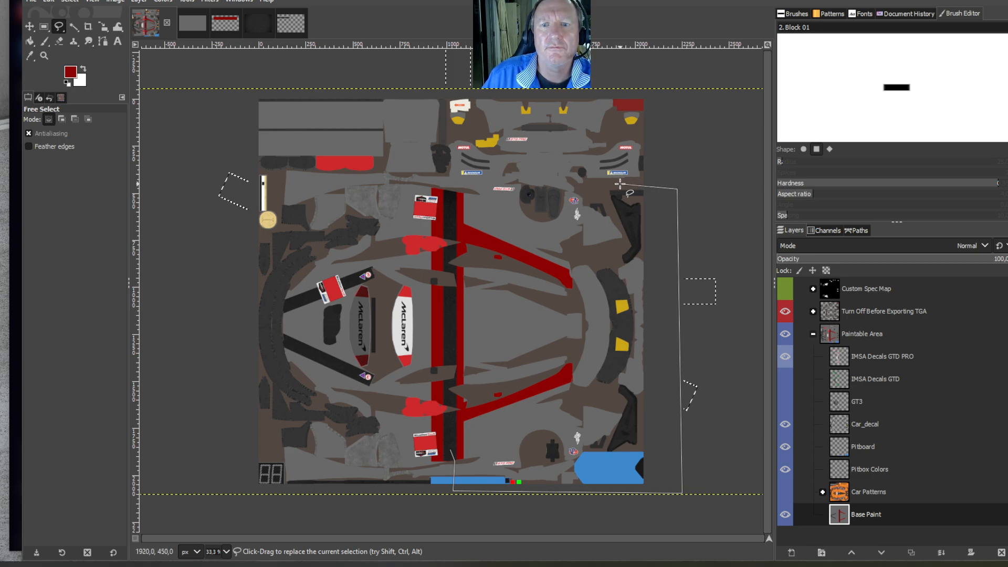
pyautogui.click(559, 192)
pyautogui.click(526, 188)
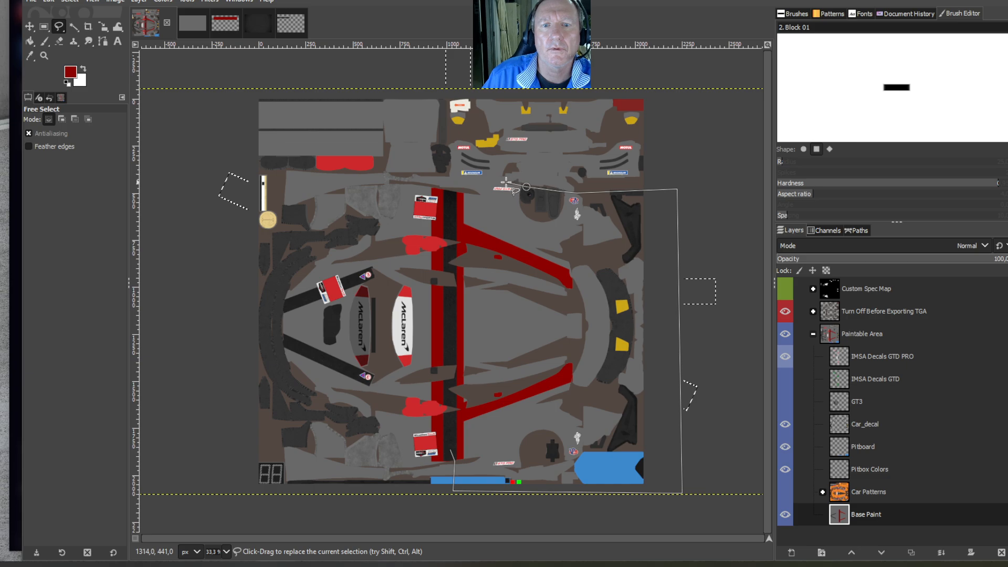
pyautogui.click(505, 184)
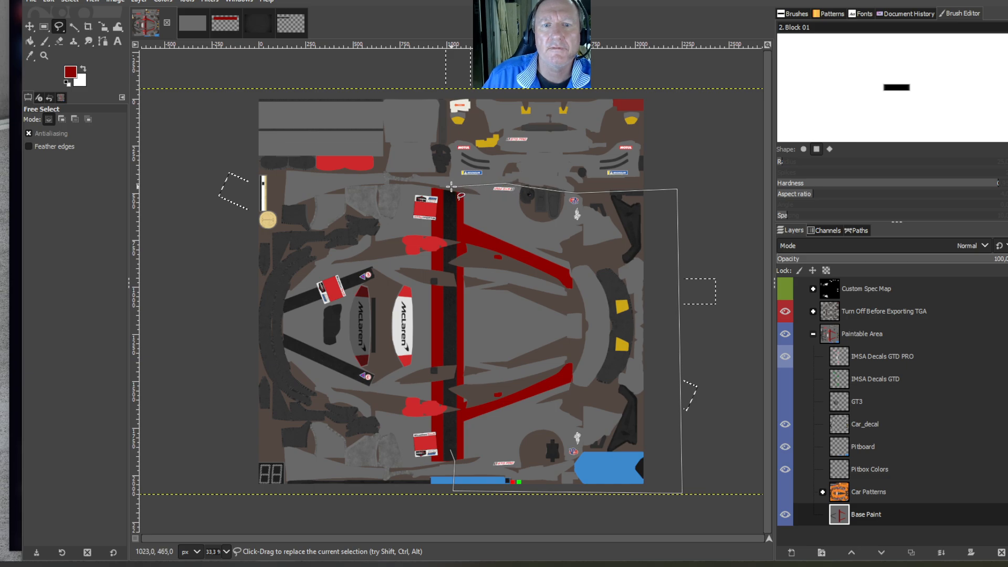
pyautogui.click(449, 189)
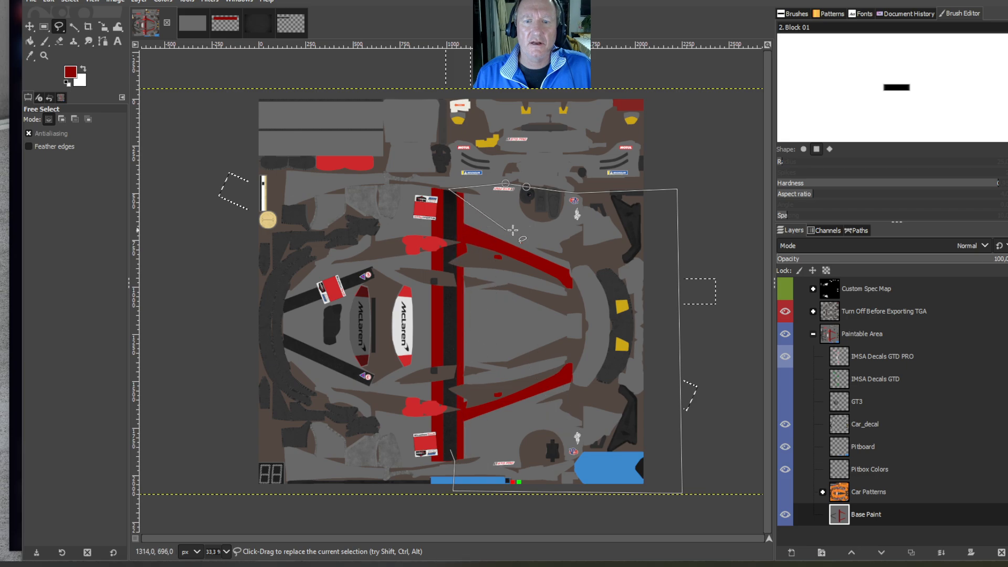
pyautogui.click(449, 190)
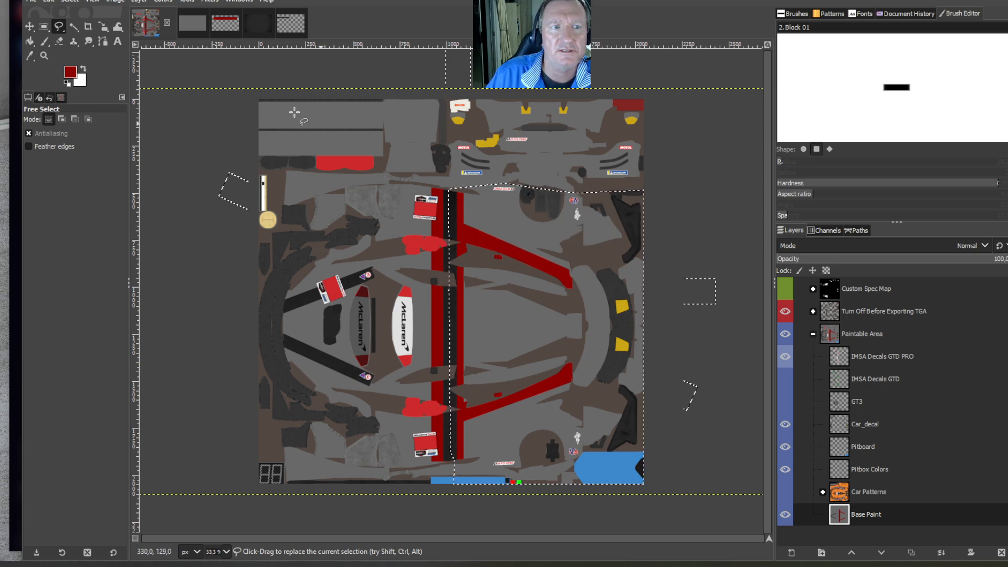
# Bucket-fill the grey paint inside the outlined half with the dark red foreground colour and select the whole image
pyautogui.click(30, 55)
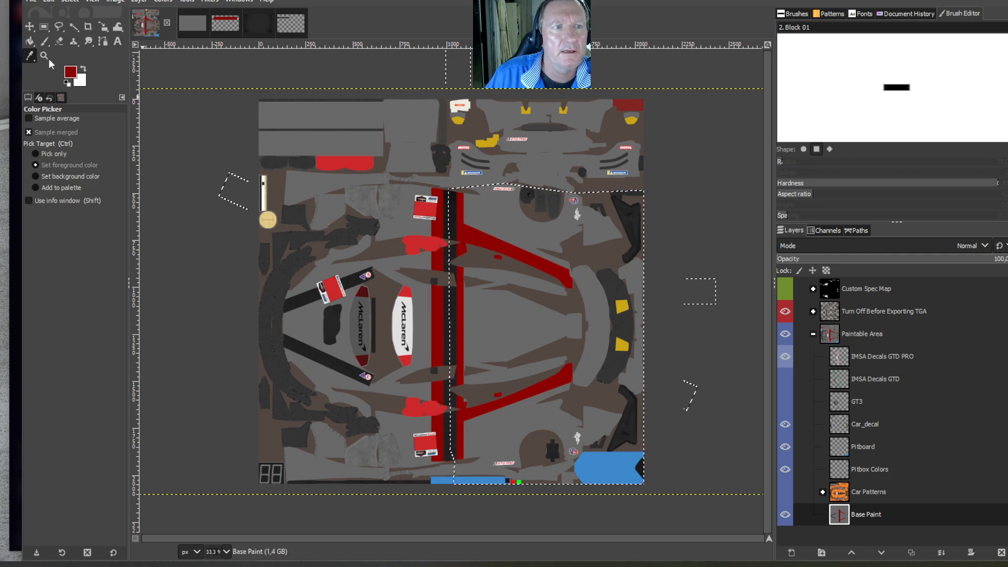
pyautogui.click(30, 41)
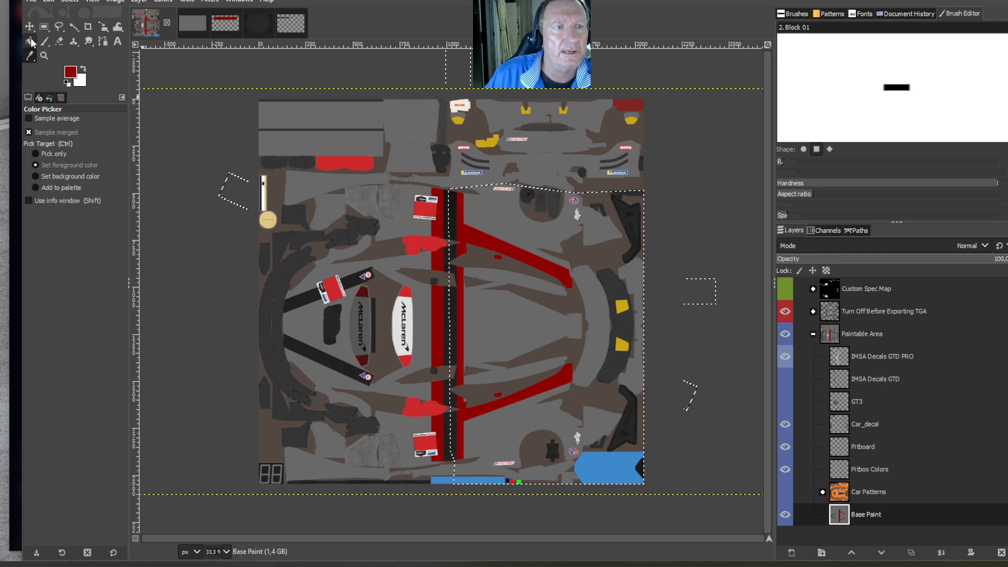
pyautogui.click(519, 219)
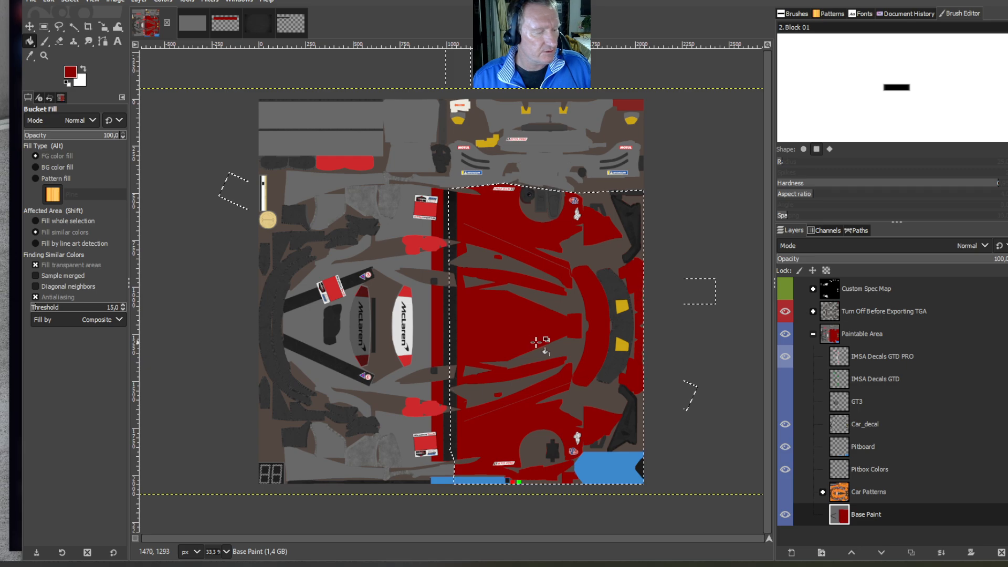
pyautogui.hotkey('ctrl', 'a')
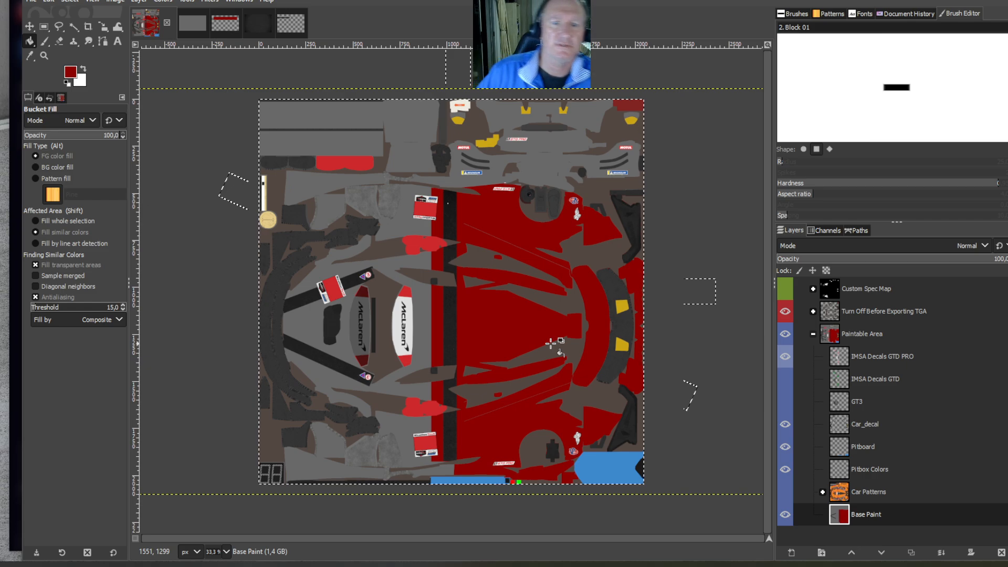
# Paint over the thin leftover diagonal lines in the red area with the dark red Paintbrush
pyautogui.click(44, 41)
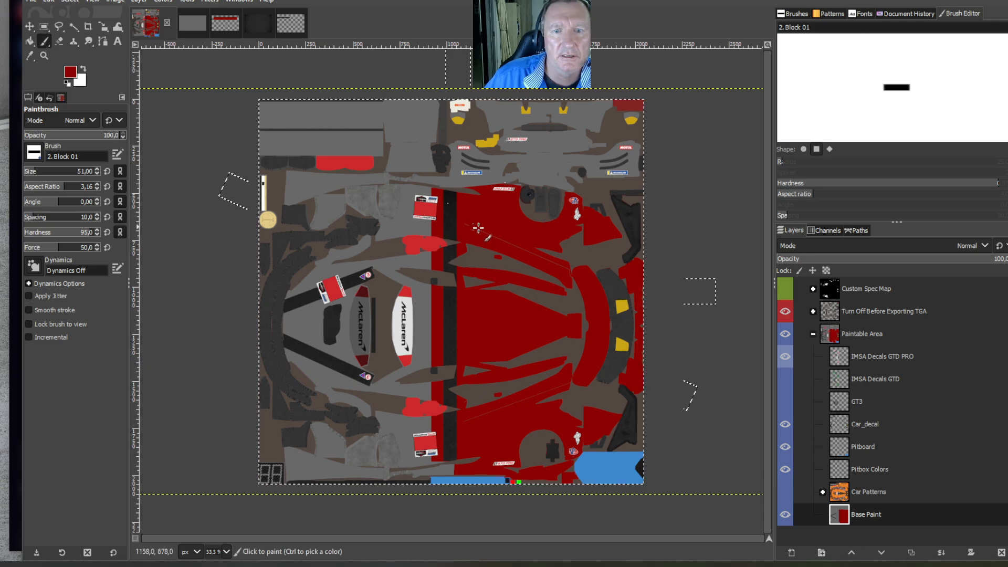
pyautogui.moveTo(530, 250); pyautogui.dragTo(576, 275)
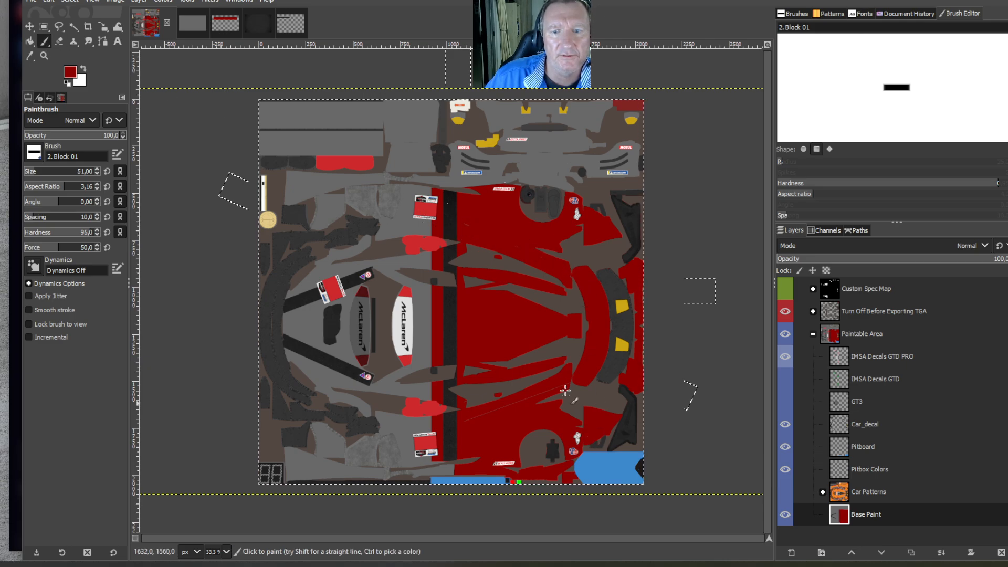
pyautogui.moveTo(565, 384); pyautogui.dragTo(472, 422)
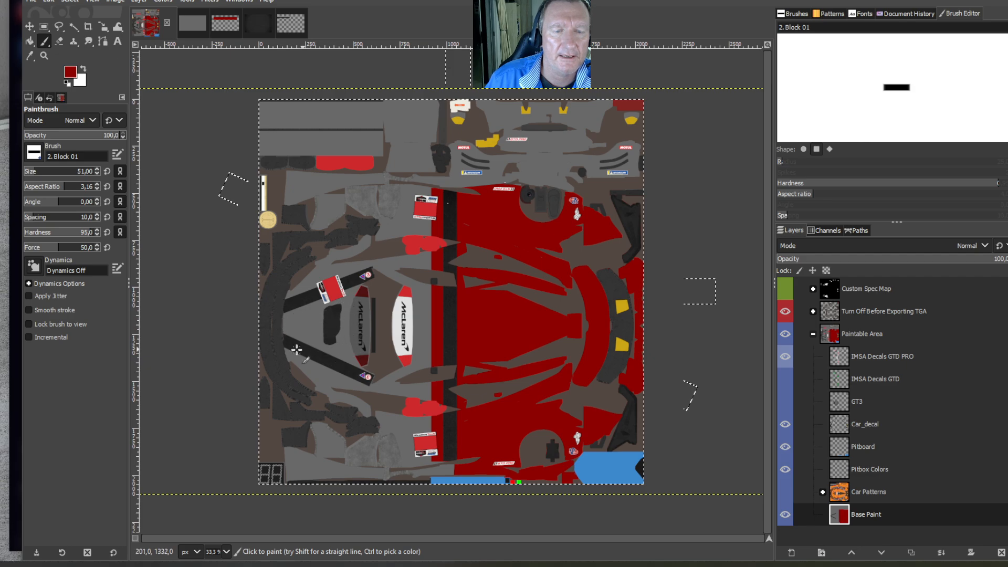
# Outline a Free Select area along the two black diagonal stripes, enclosing the grey panel between them and the darker McLaren banner
pyautogui.click(58, 27)
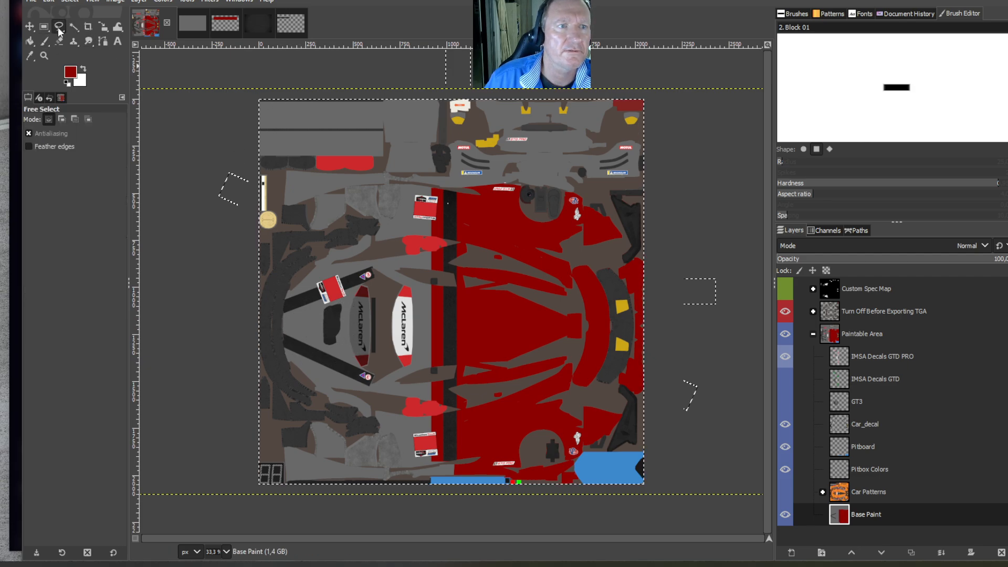
pyautogui.click(369, 382)
pyautogui.click(386, 367)
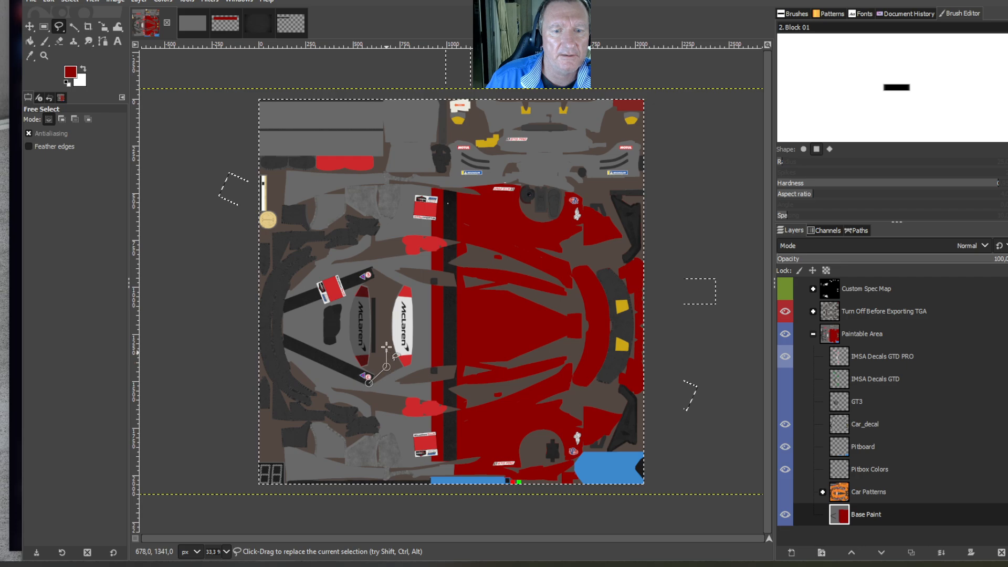
pyautogui.click(386, 276)
pyautogui.click(368, 272)
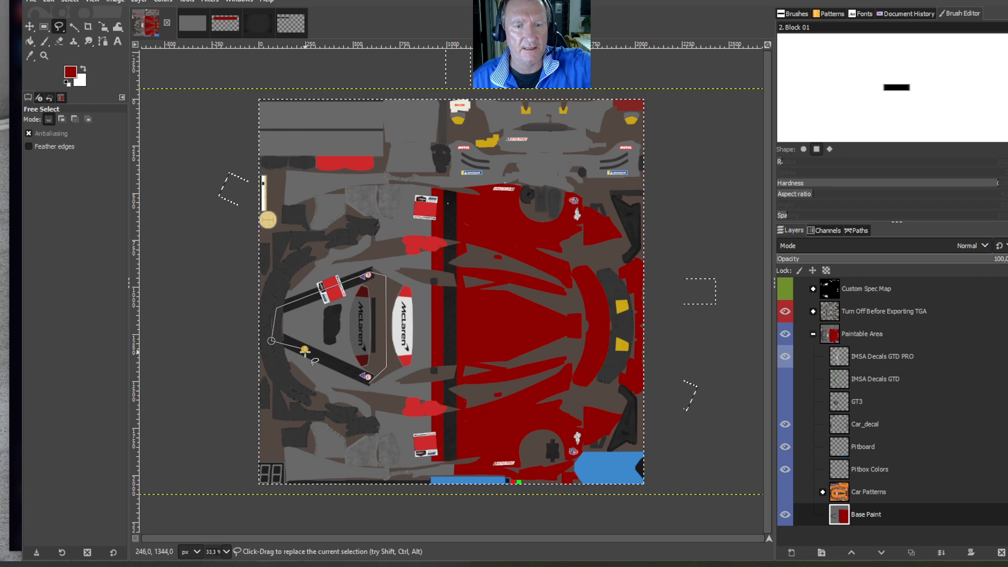
pyautogui.press('Return')
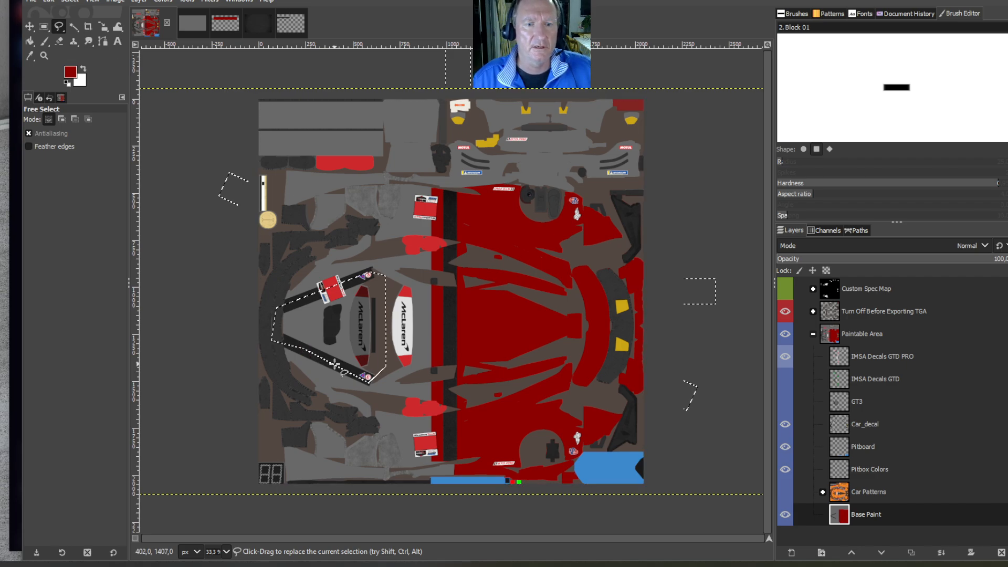
# Bucket-fill the grey panel between the black diagonal stripes with dark red and select the whole image
pyautogui.click(31, 42)
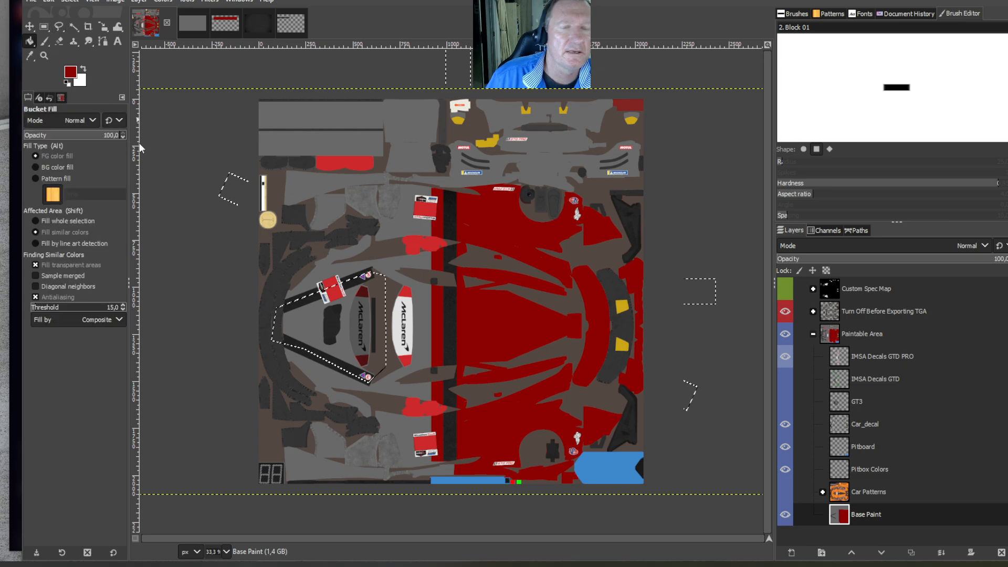
pyautogui.click(309, 325)
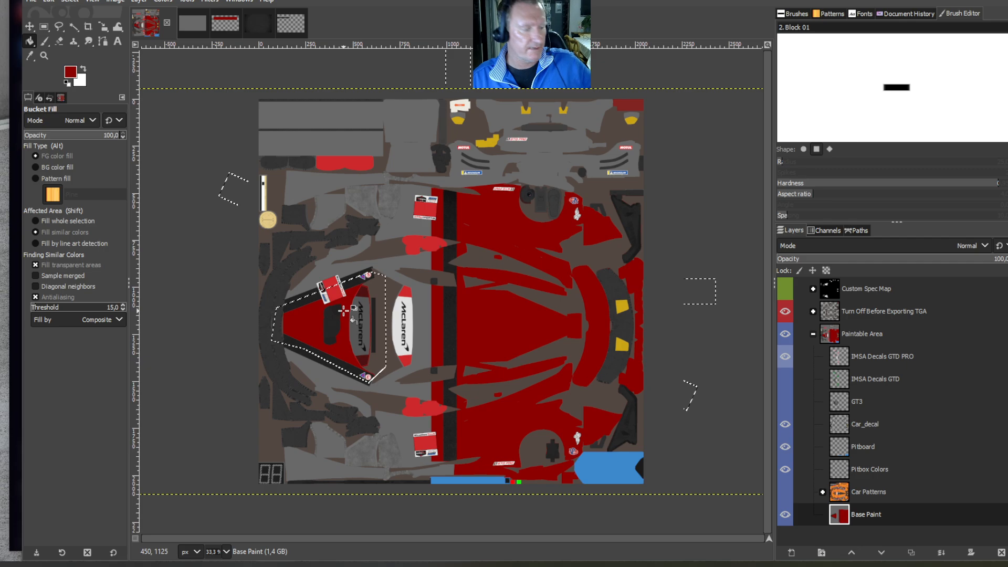
pyautogui.hotkey('ctrl', 'a')
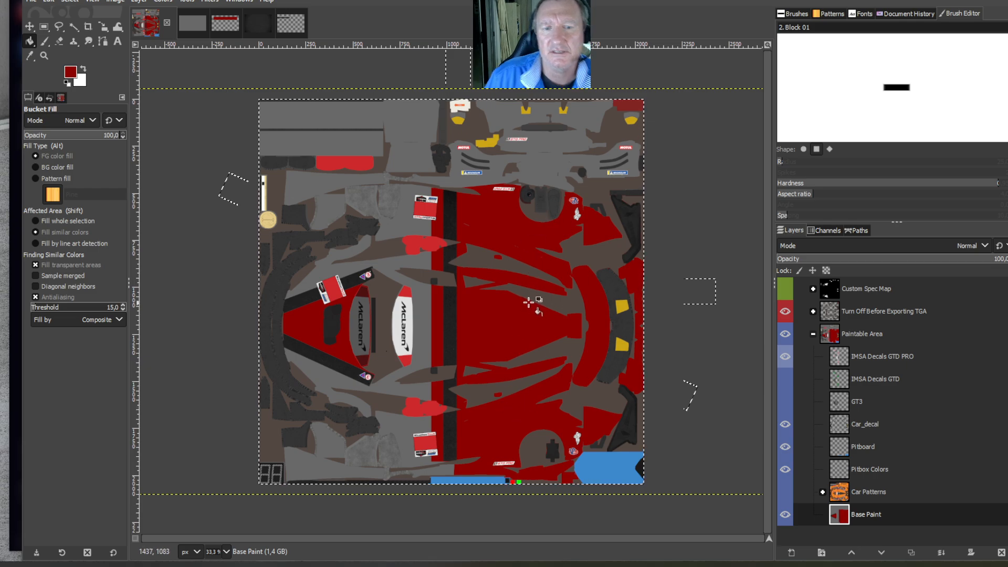
# Save the livery project as tutorial.xcf
pyautogui.click(37, 2)
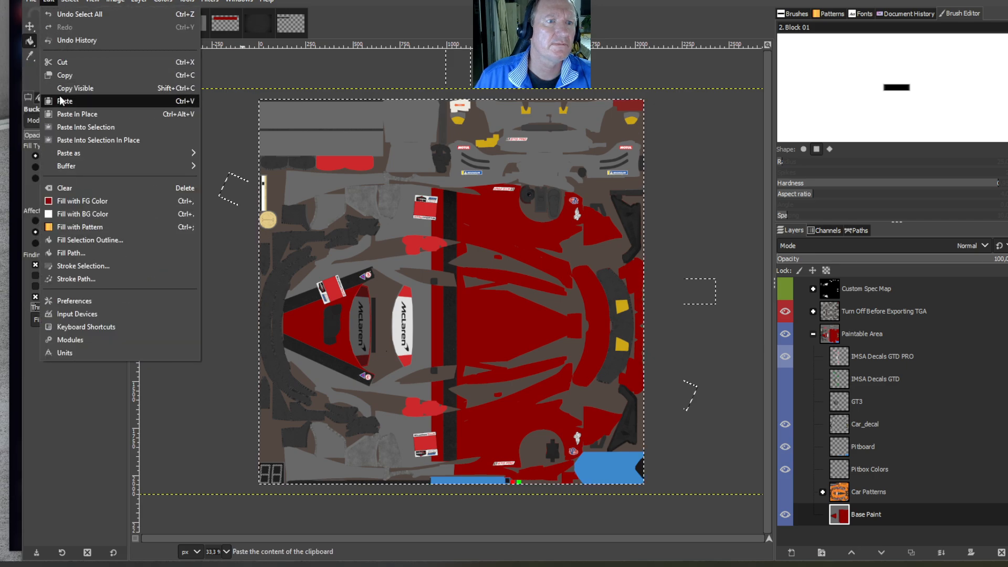
pyautogui.moveTo(32, 3)
pyautogui.click(45, 100)
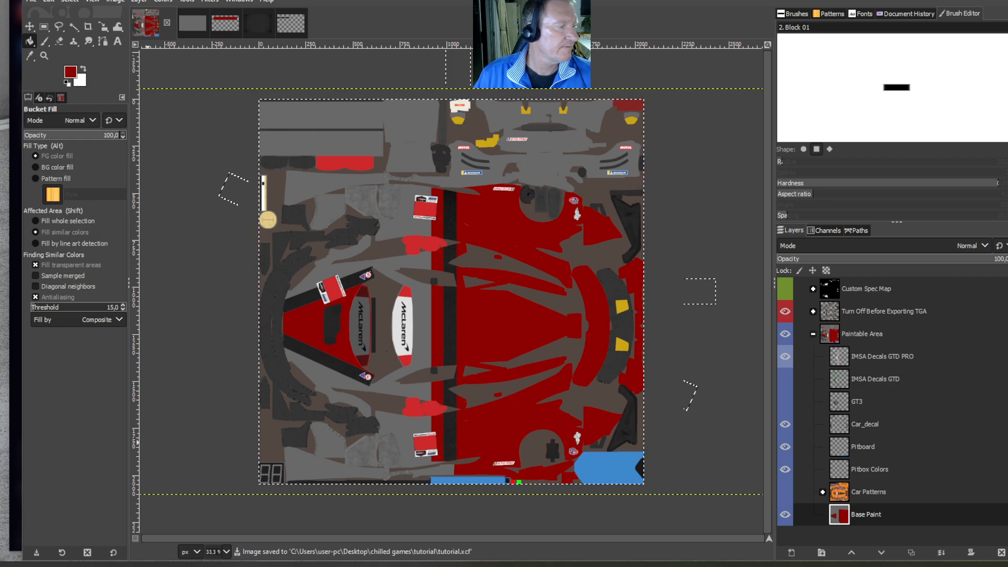
# Switch to the browser and open Photopea in a new tab from the favourites bookmarks
pyautogui.hotkey('alt', 'Tab')
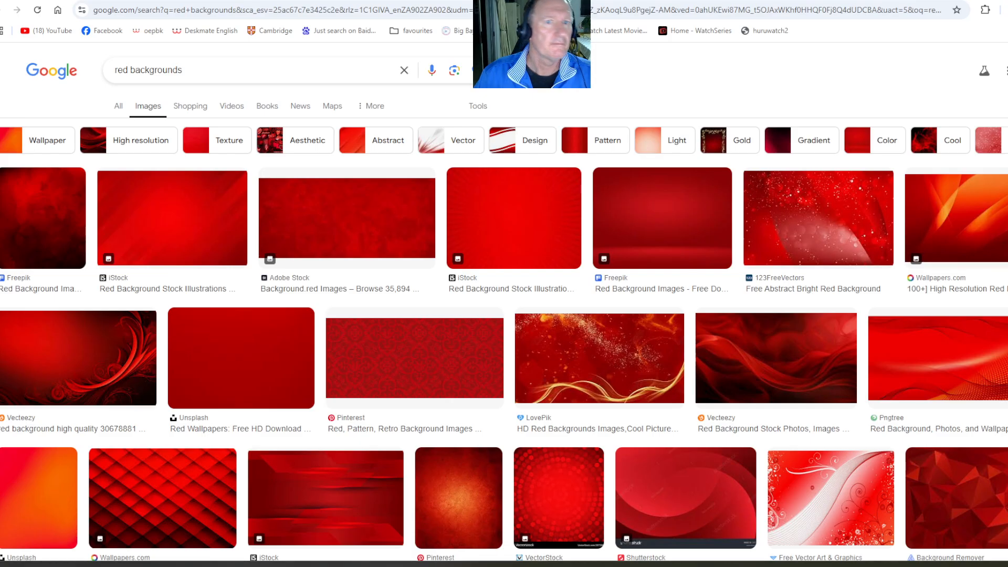
pyautogui.click(151, 0)
pyautogui.click(407, 31)
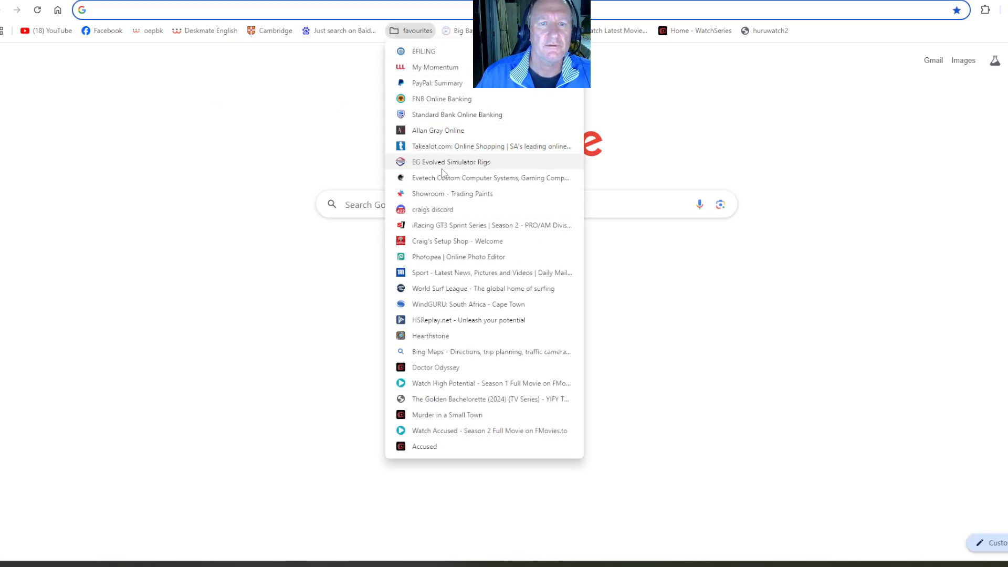
pyautogui.click(424, 257)
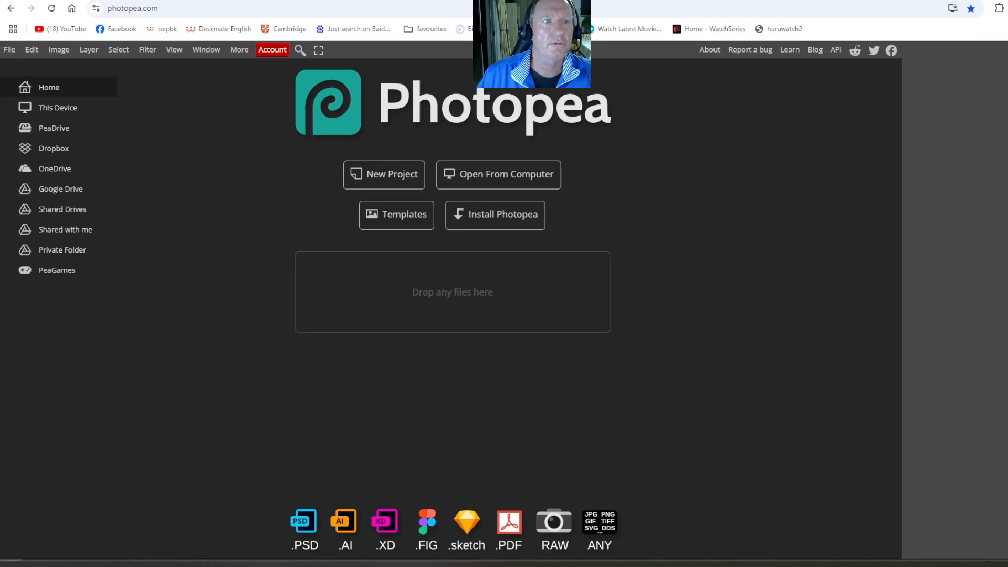
# Open the saved tutorial GIMP file from the tutorial folder in Photopea
pyautogui.click(17, 51)
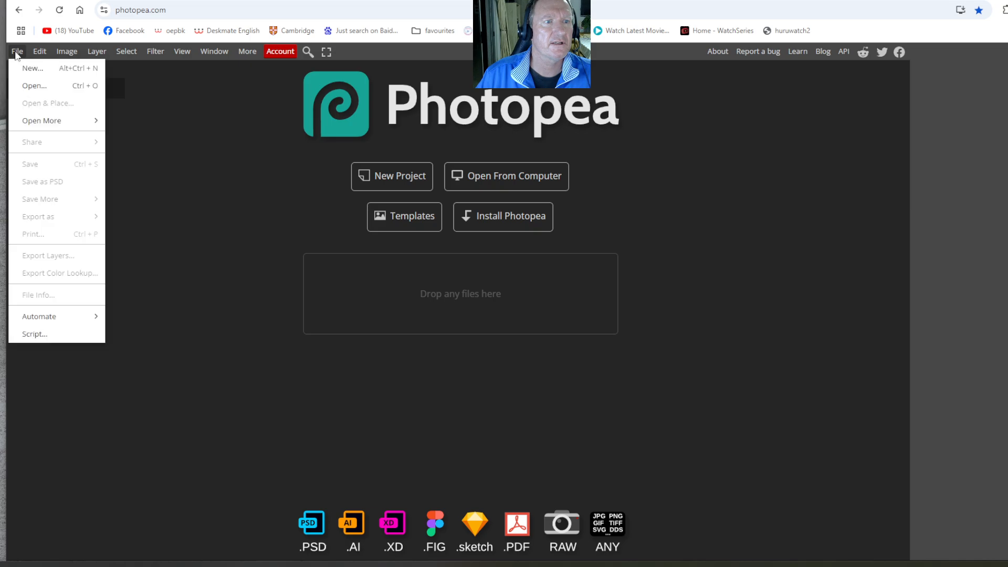
pyautogui.click(38, 85)
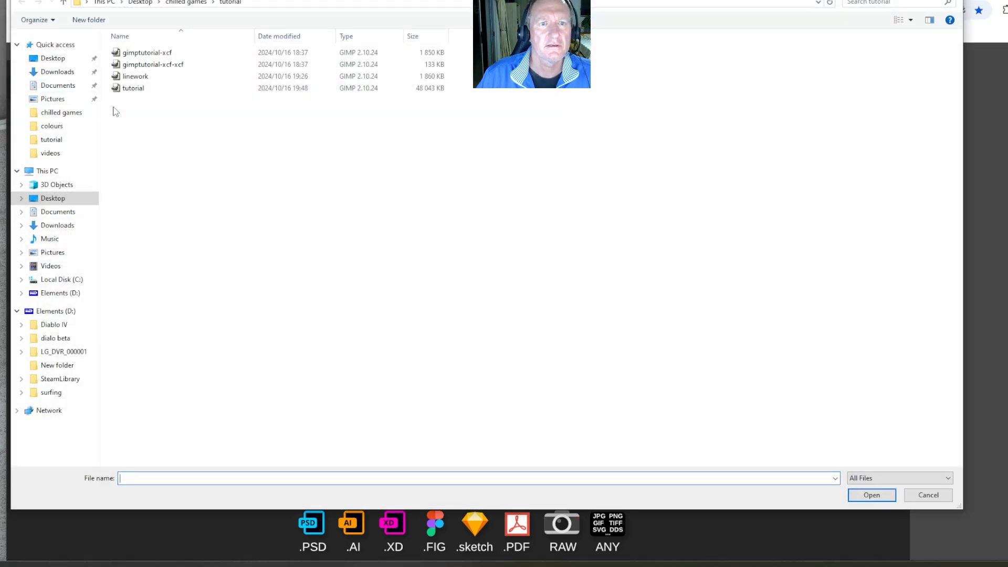
pyautogui.doubleClick(152, 87)
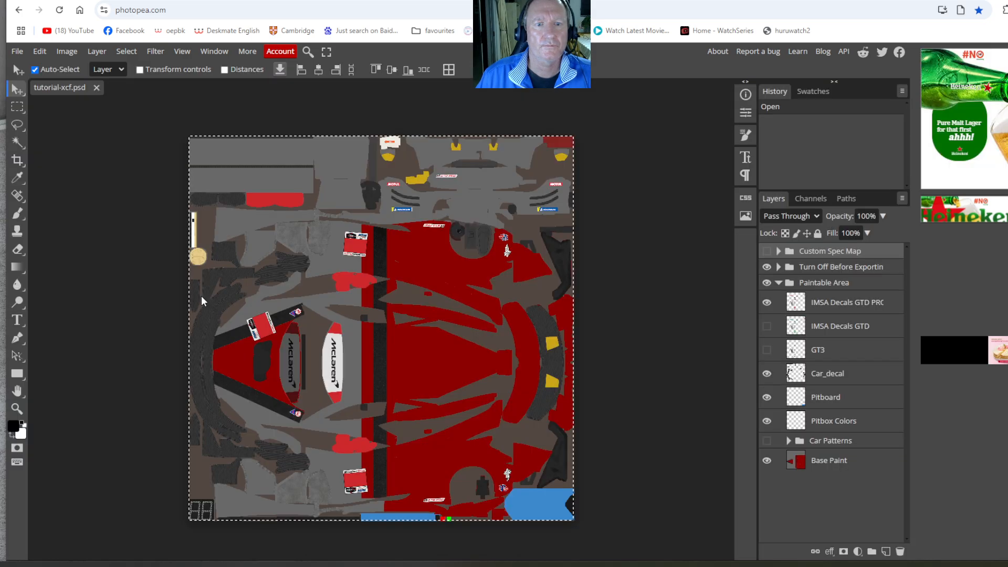
# Export the livery from Photopea as a 2048 × 2048 px PNG at 100% quality, named tutorial-xcf
pyautogui.click(17, 51)
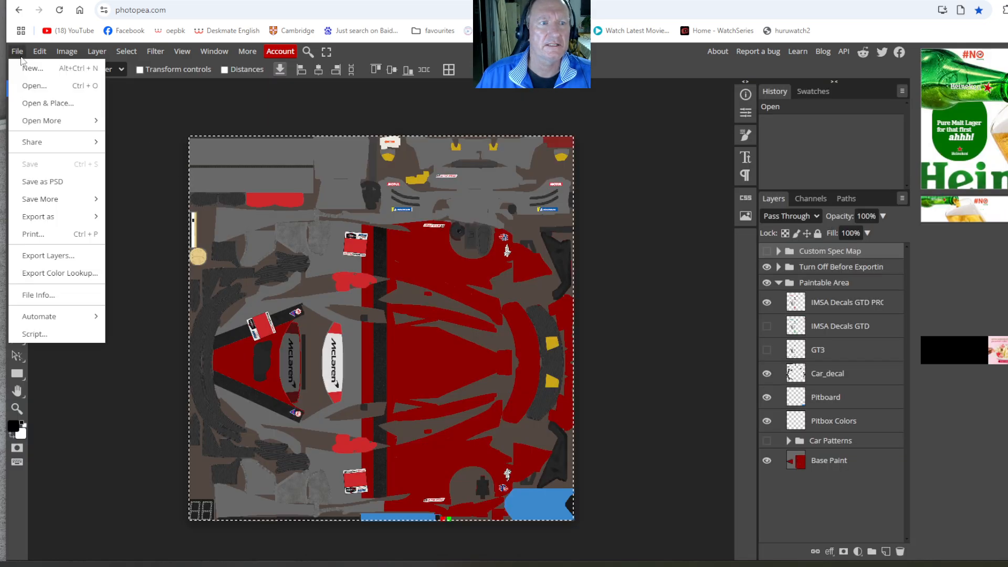
pyautogui.moveTo(58, 224)
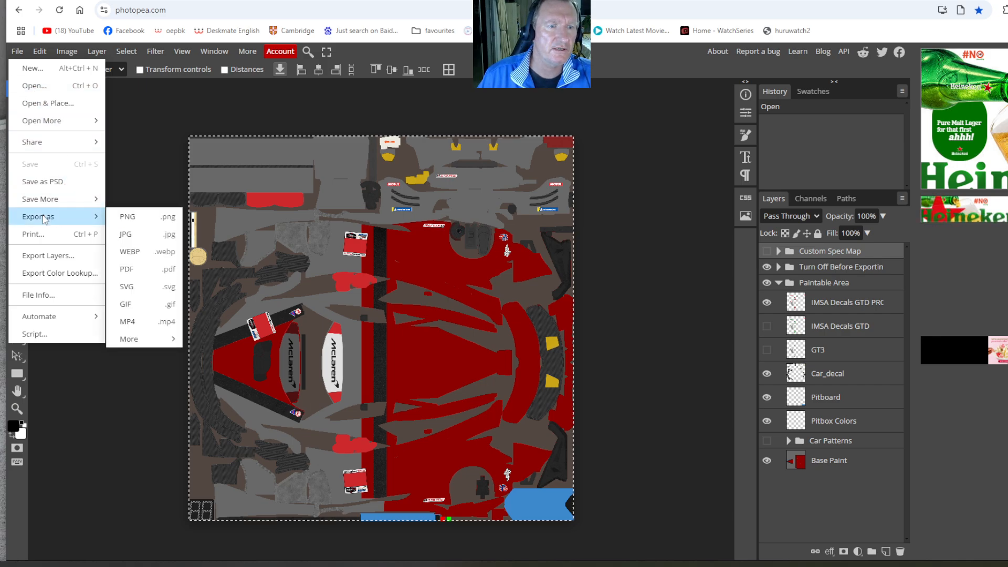
pyautogui.click(126, 216)
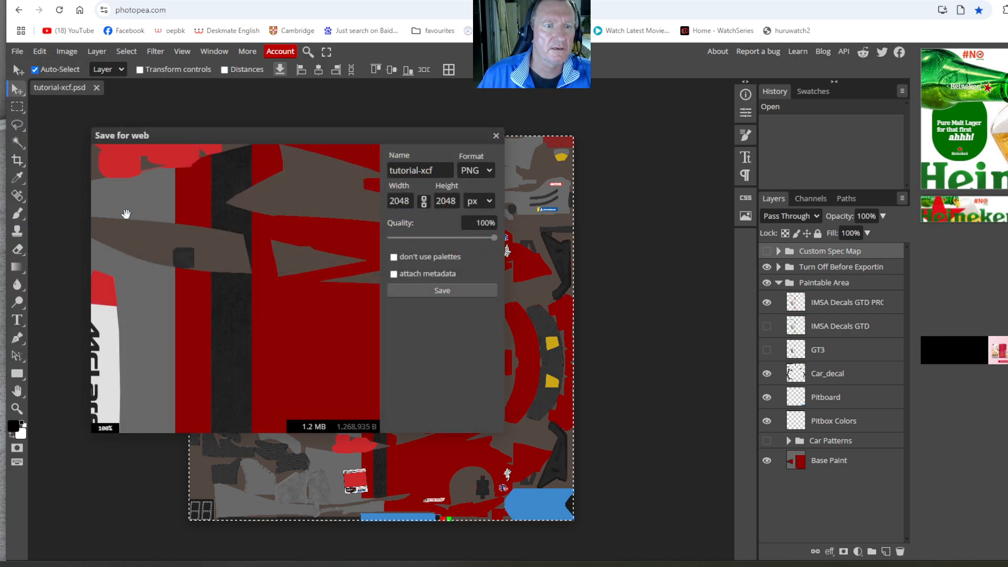
pyautogui.click(455, 290)
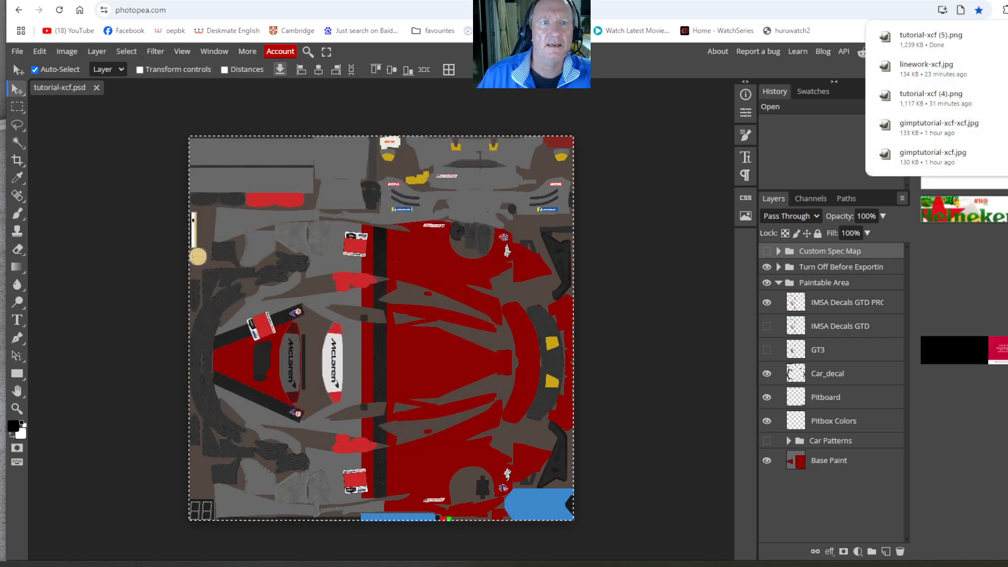
# Open the Trading Paints showroom in a new browser tab from the favourites bookmarks
pyautogui.hotkey('ctrl', 't')
pyautogui.click(434, 31)
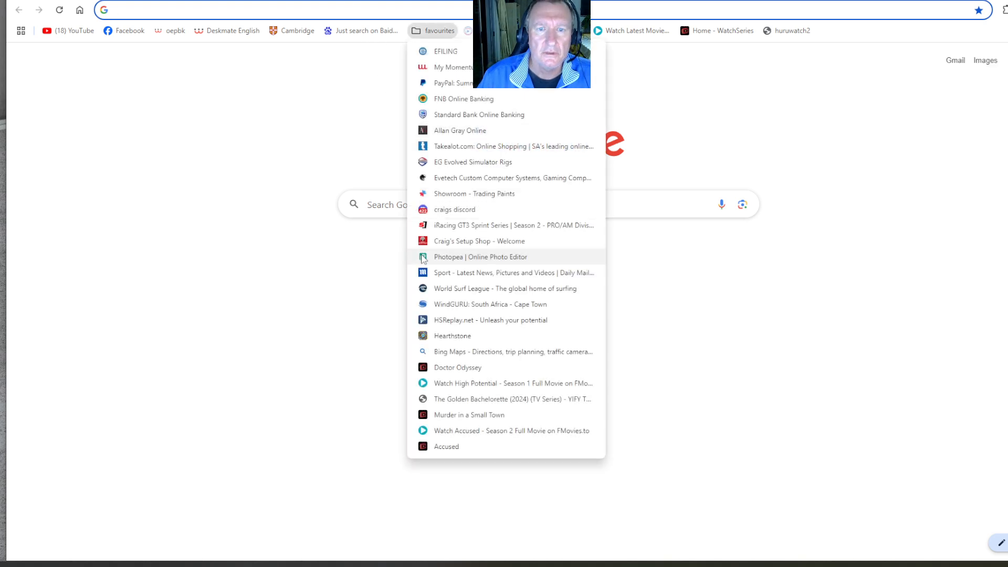
pyautogui.click(453, 193)
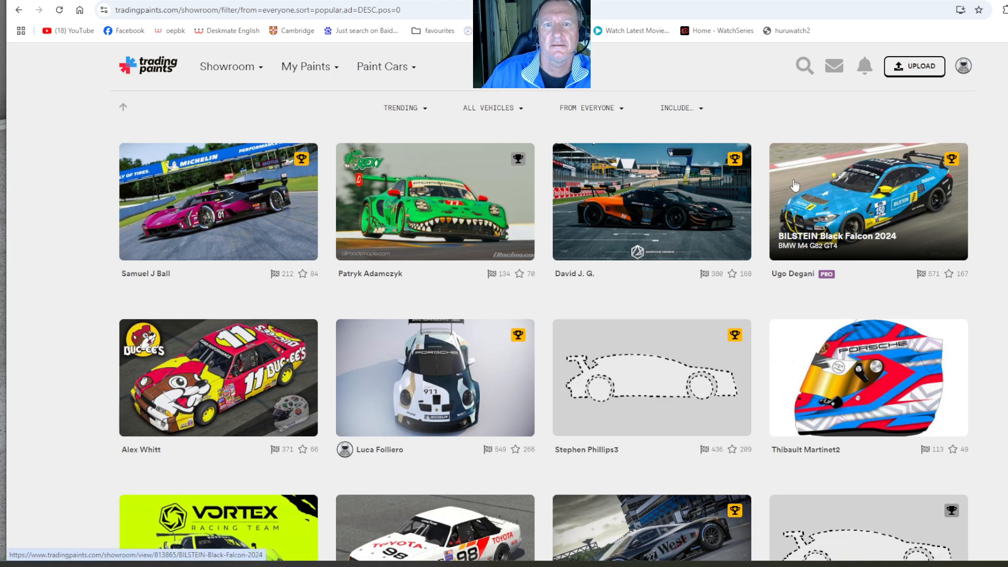
# Go to My Paints and select the McLaren 720s GT3 EVO from the iRacing car list
pyautogui.click(300, 67)
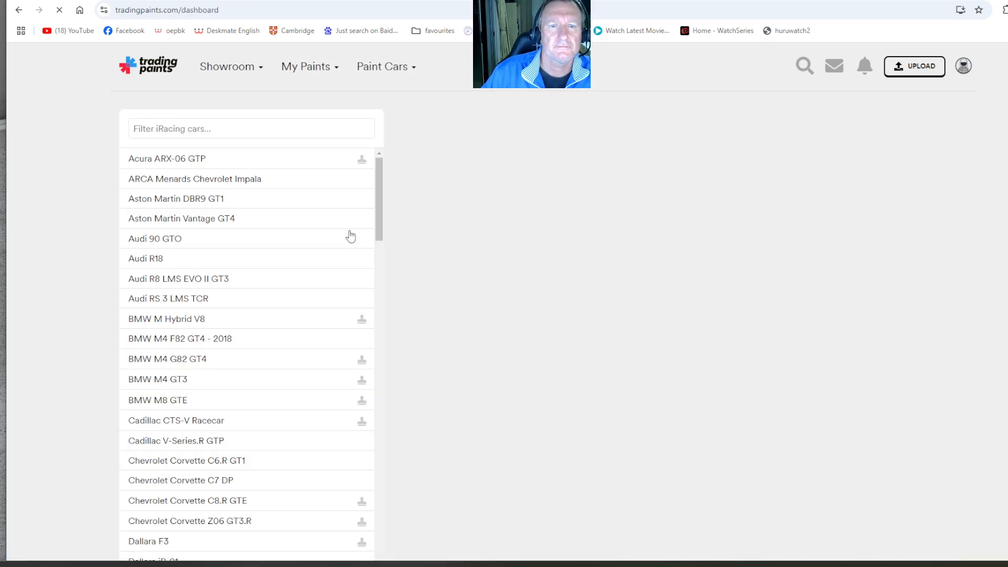
pyautogui.moveTo(385, 185); pyautogui.dragTo(388, 379)
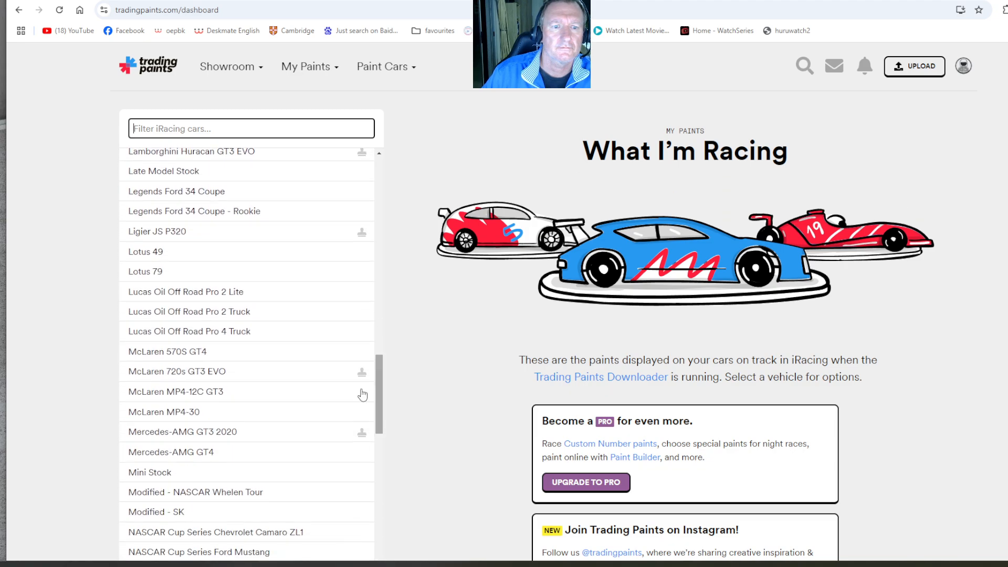
pyautogui.click(273, 376)
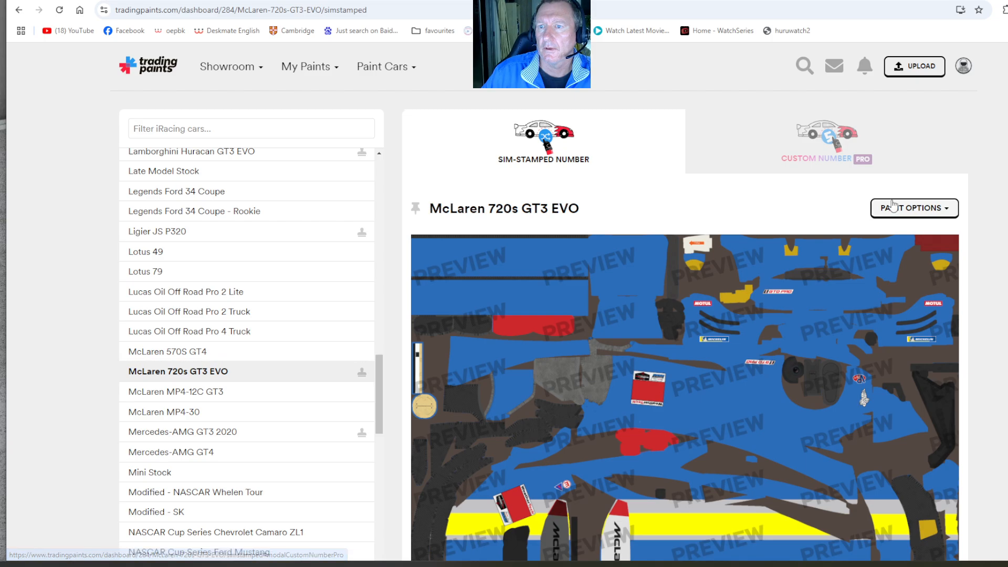
# Upload tutorial-xcf (5).png from Downloads as the new sim-stamped number paint for the McLaren 720s GT3 EVO and dismiss the upload dialog
pyautogui.click(892, 208)
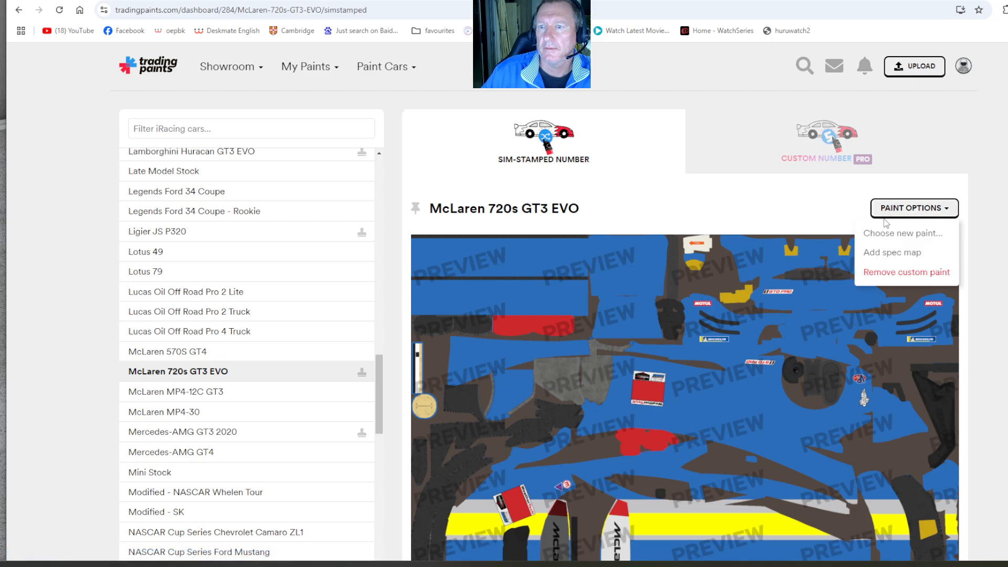
pyautogui.click(883, 234)
pyautogui.click(551, 173)
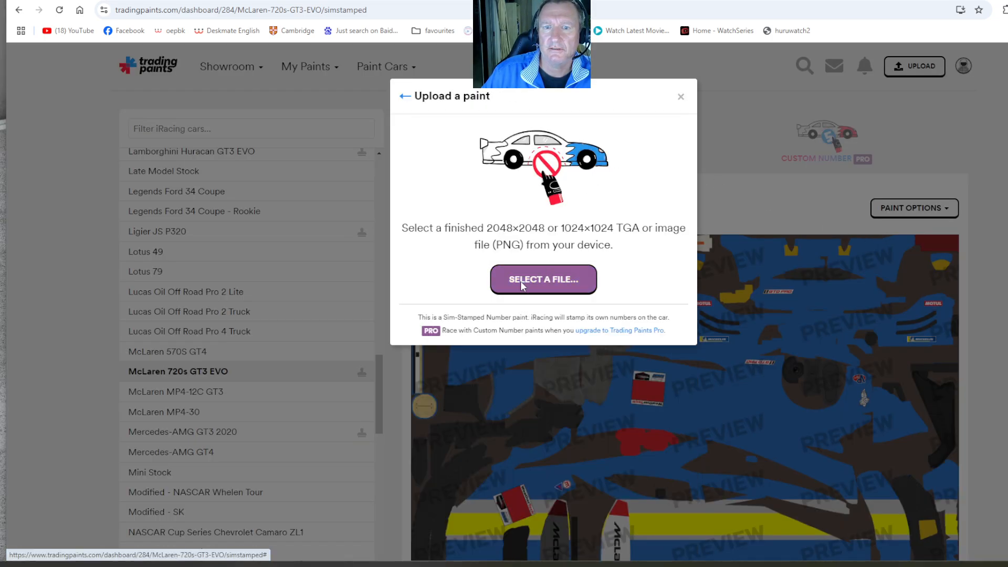
pyautogui.click(544, 276)
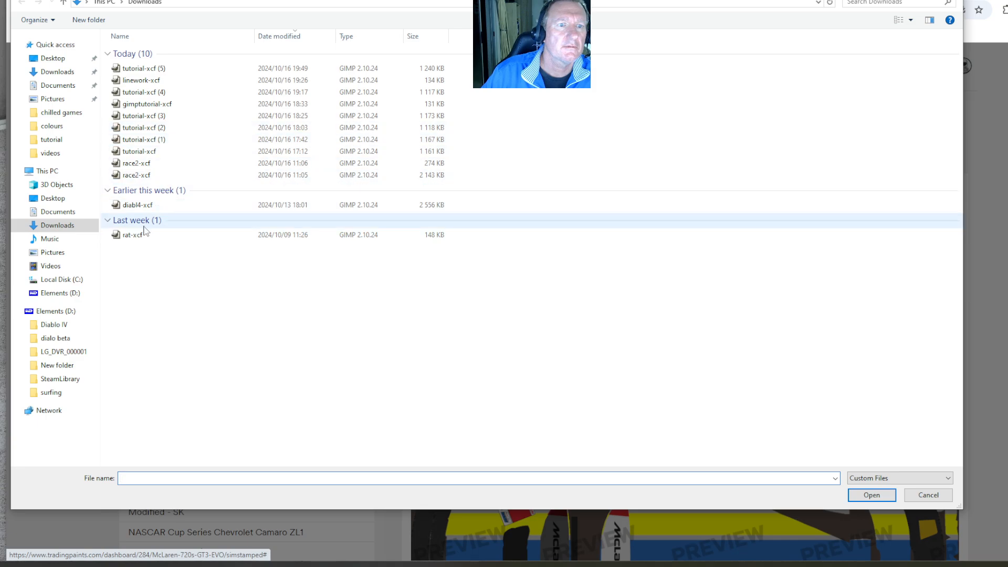
pyautogui.doubleClick(148, 71)
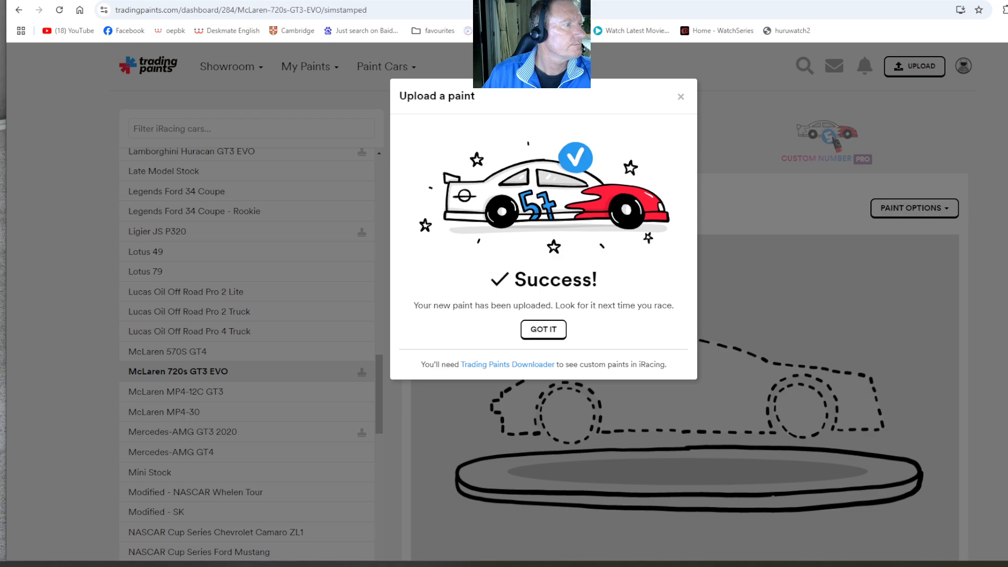
pyautogui.hotkey('alt', 'Tab')
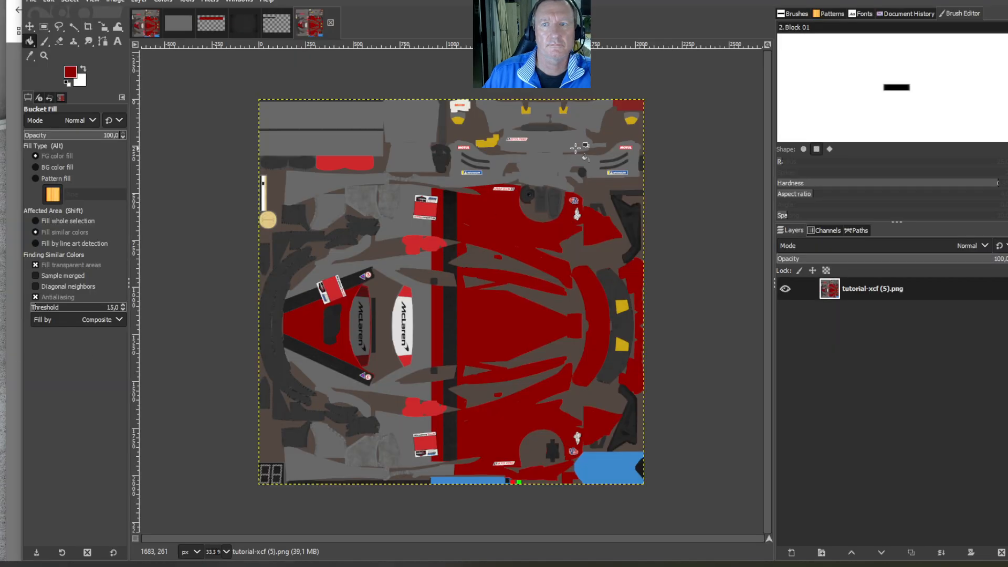
pyautogui.hotkey('alt', 'Tab')
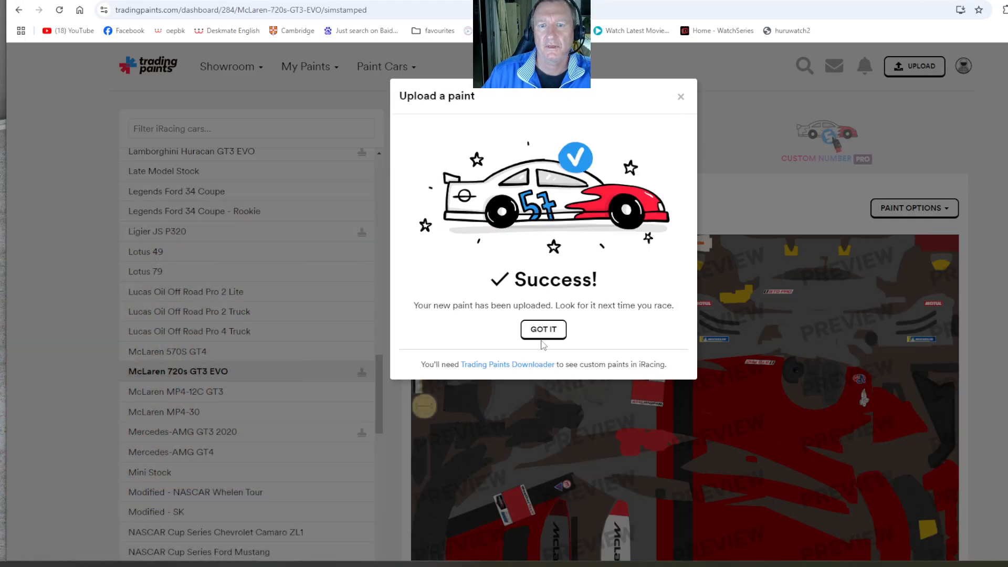
pyautogui.click(542, 336)
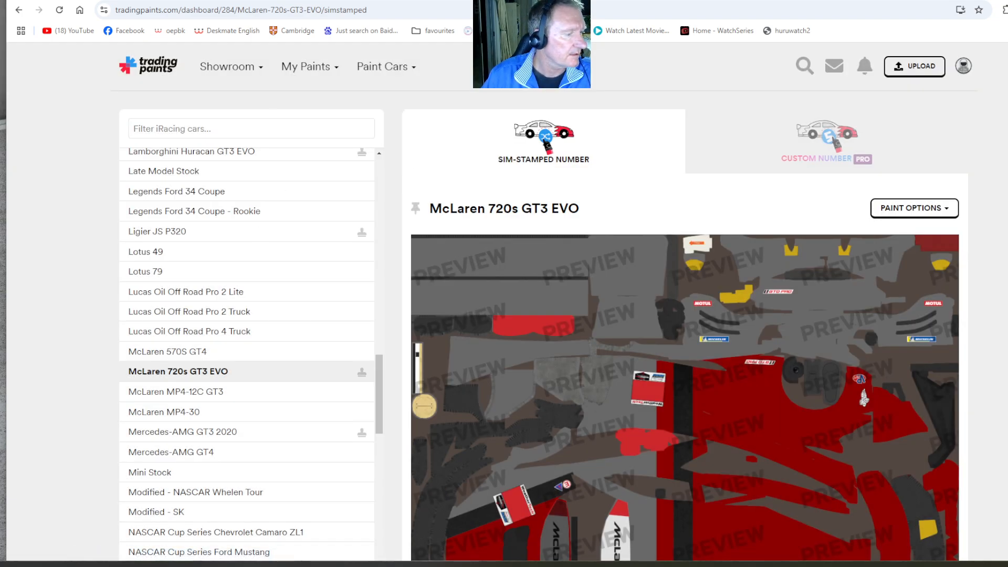
# Switch to iRacing, leave the cockpit and inspect the McLaren's livery in the Lime Rock Park replay using the TV1 camera
pyautogui.hotkey('alt', 'Tab')
pyautogui.click(811, 308)
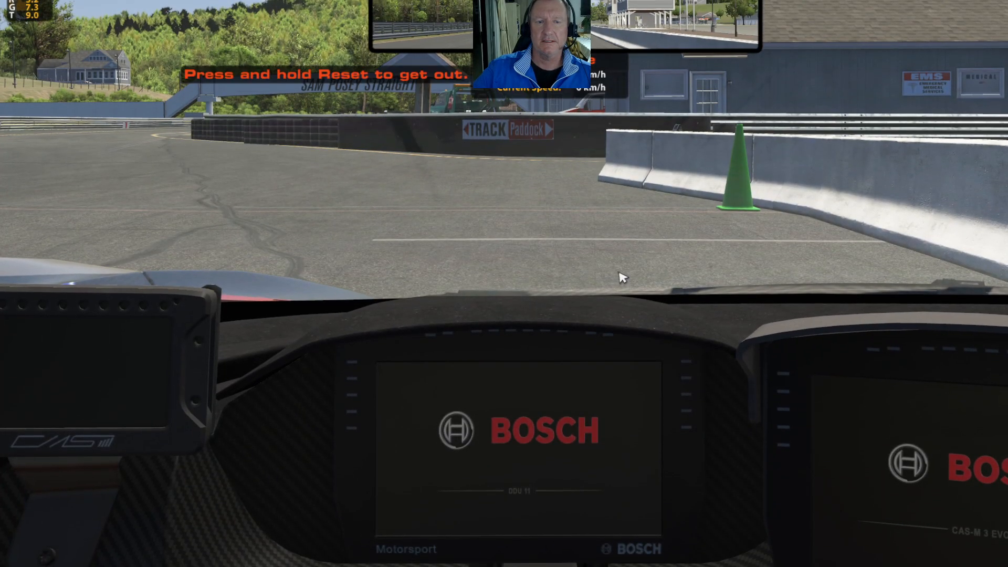
pyautogui.press('Escape')
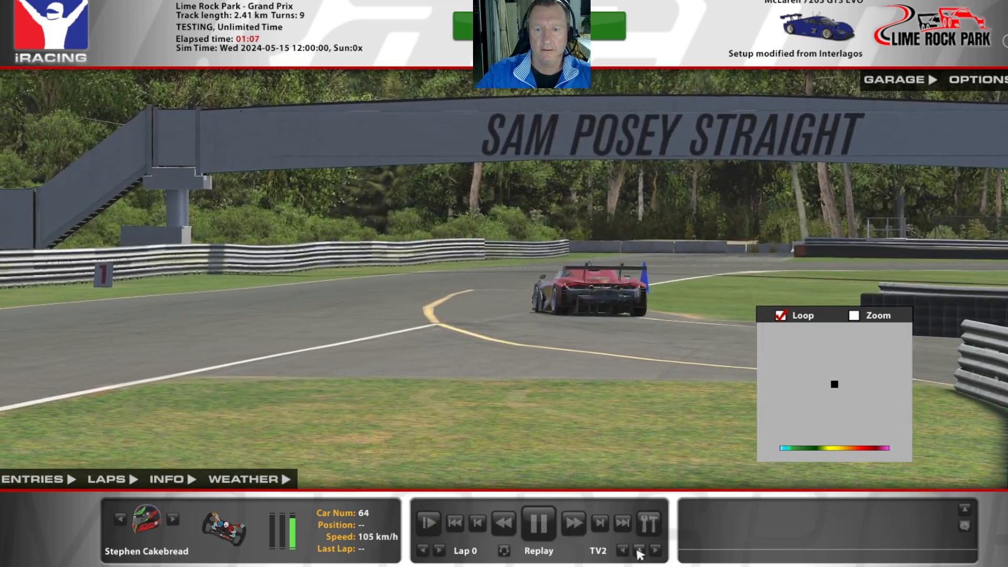
pyautogui.click(633, 550)
pyautogui.click(653, 392)
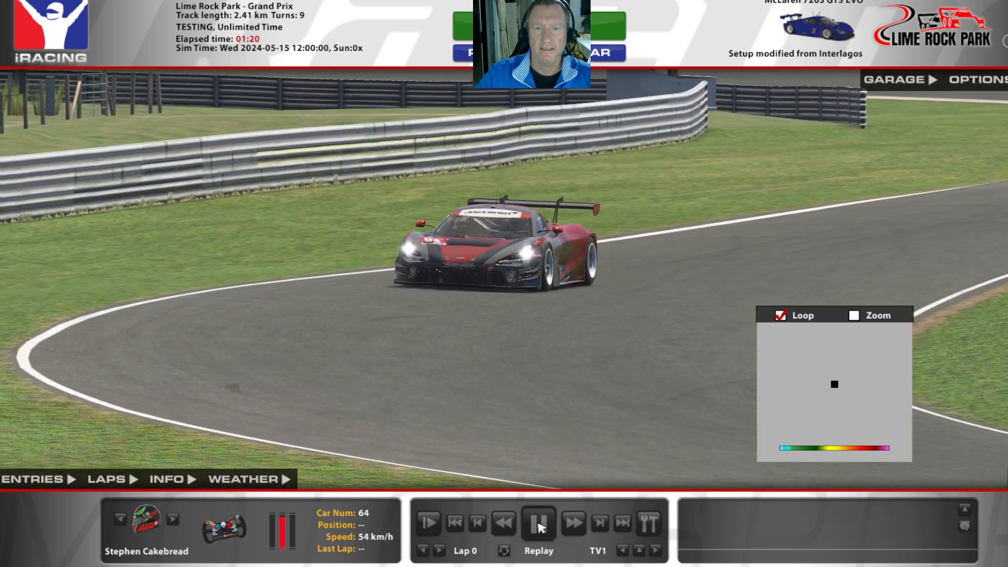
# Pause the replay and quit the iRacing test session, confirming the exit
pyautogui.click(539, 523)
pyautogui.press('Escape')
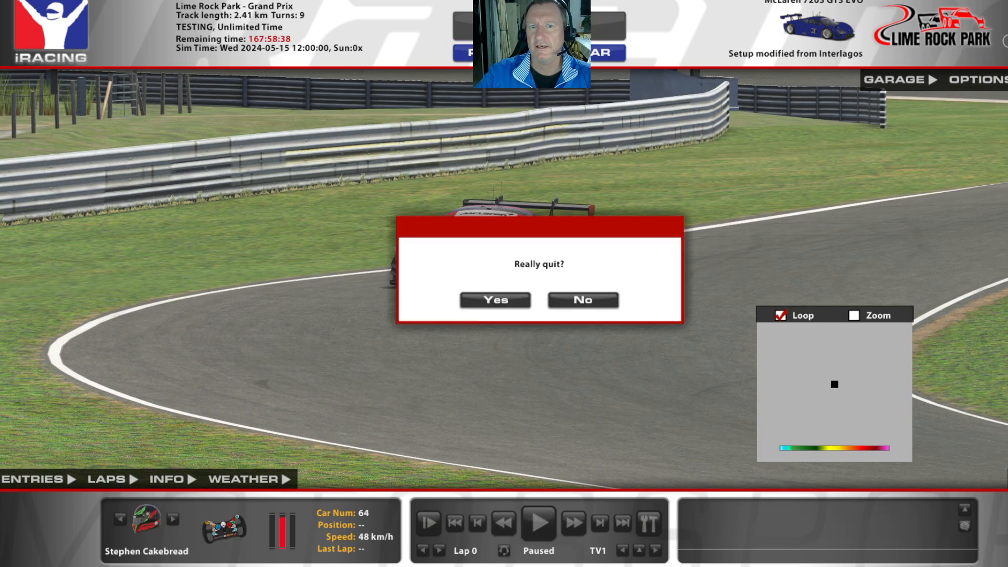
pyautogui.click(501, 297)
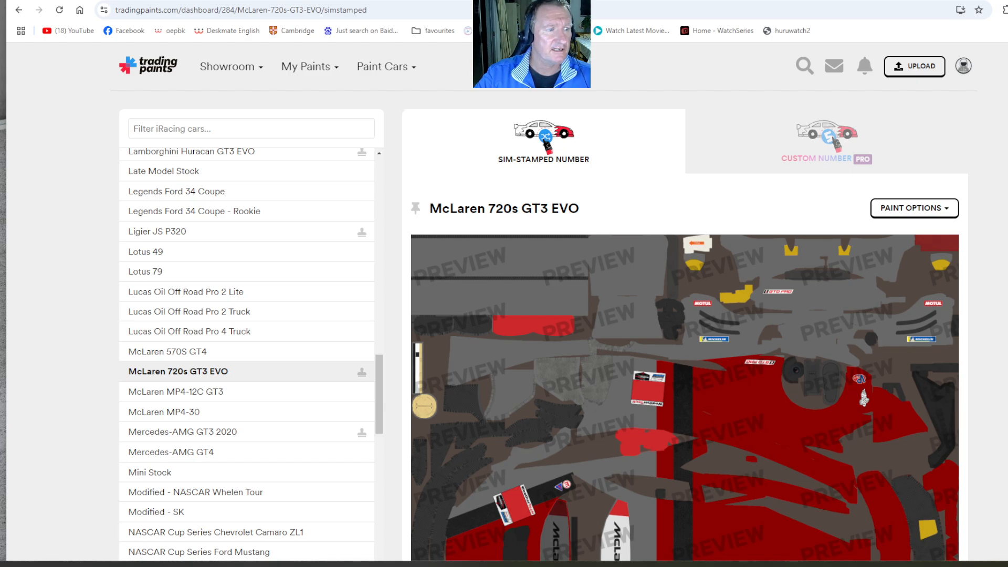